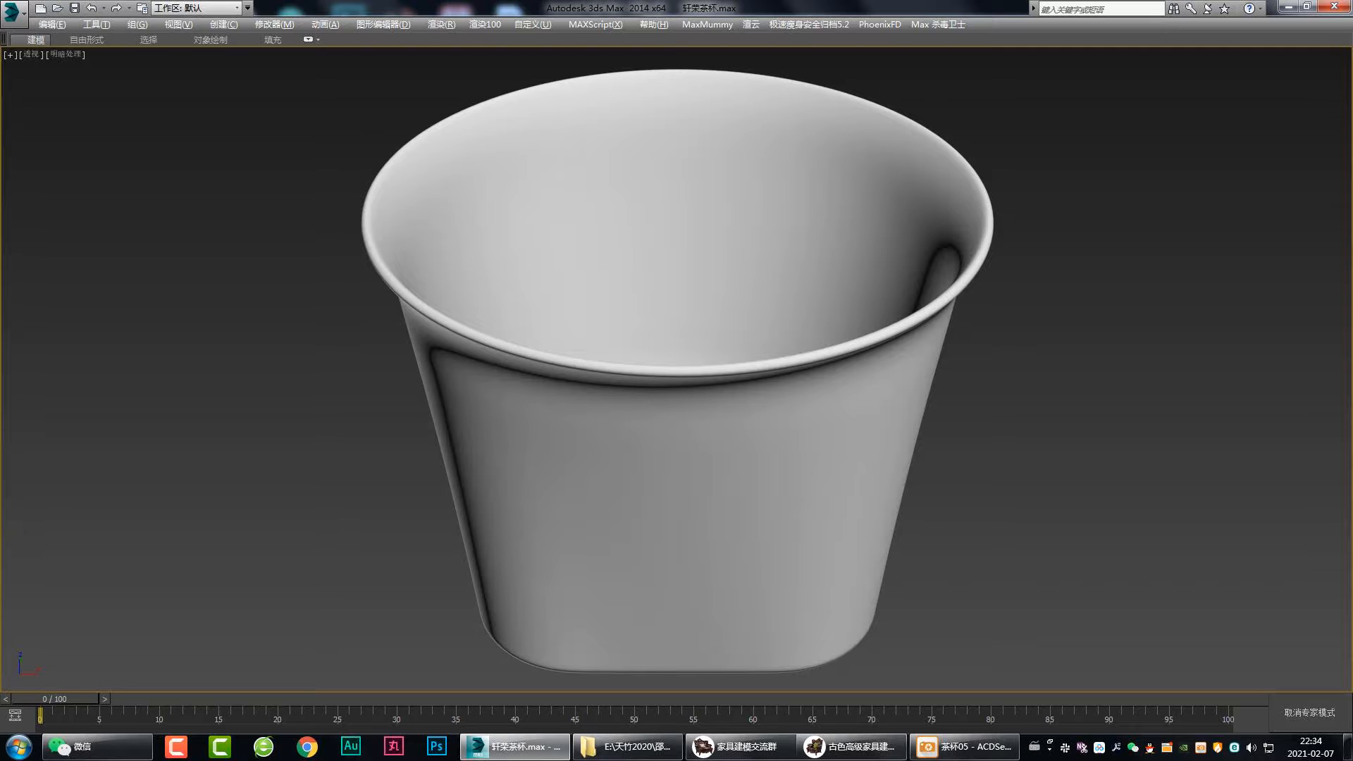
- Toggle the wireframe edges on the finished teacup to inspect its mesh
key("F4")
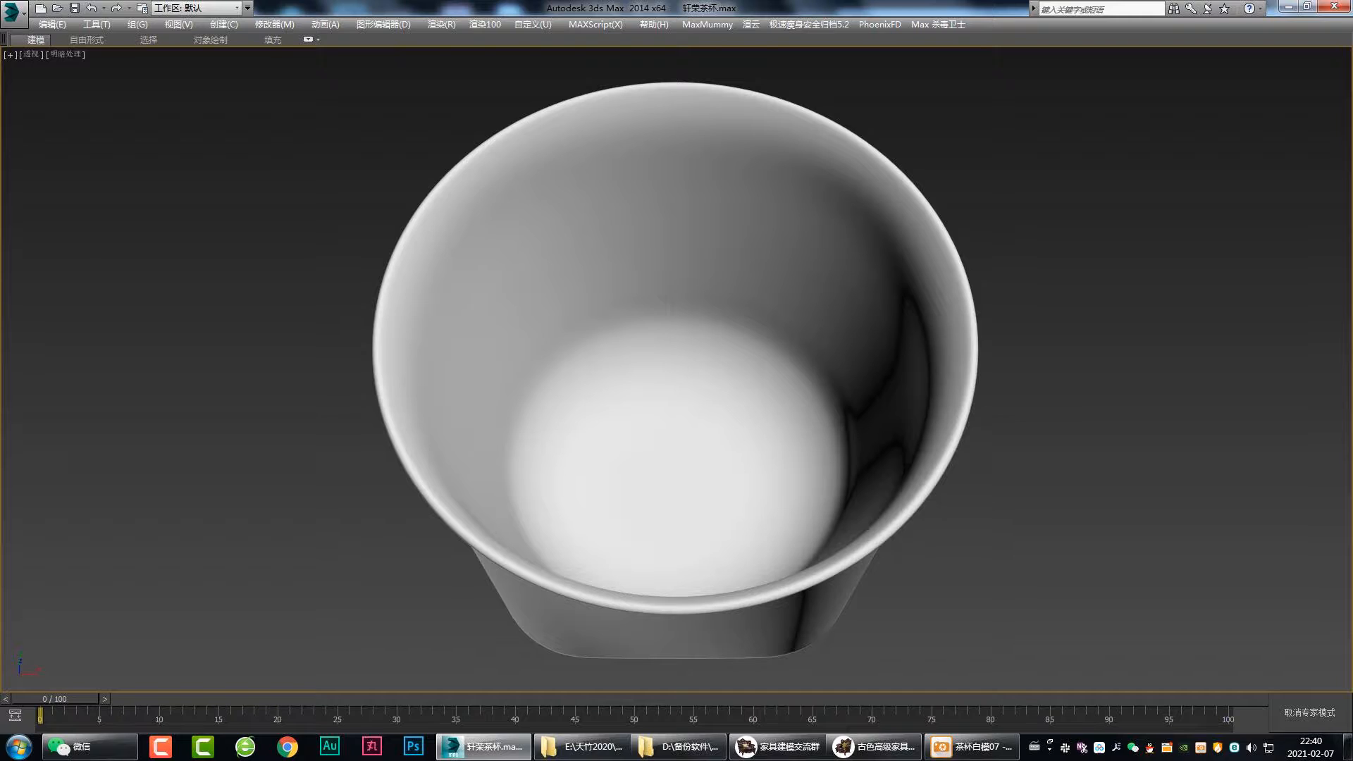
key("F4")
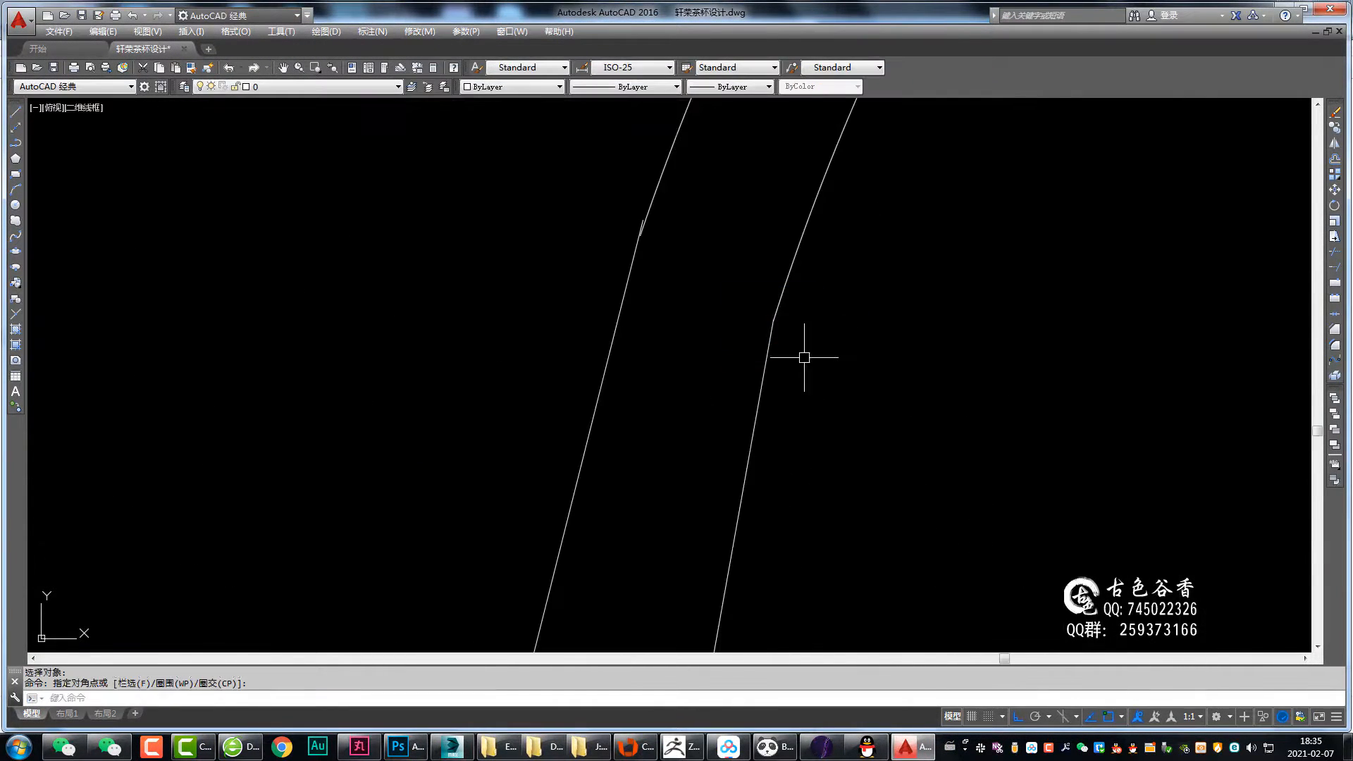
- Adjust the grip points of the cup's inner and outer profile curves so the flared rim blends smoothly into the wall
left_click(596, 273)
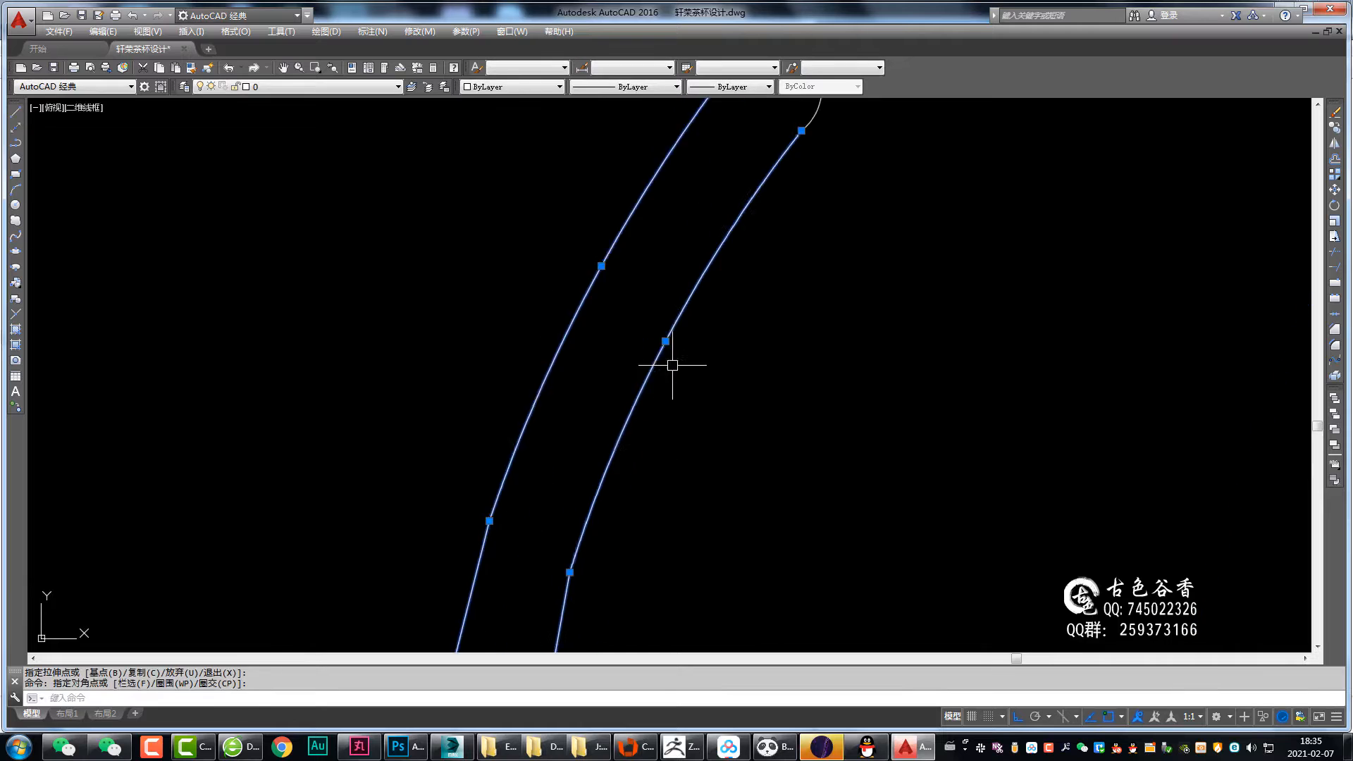
scroll(578, 211, "up", 5)
left_click(644, 370)
left_click(631, 348)
key("Escape")
scroll(794, 444, "down", 10)
left_click(701, 389)
left_click(740, 402)
key("Escape")
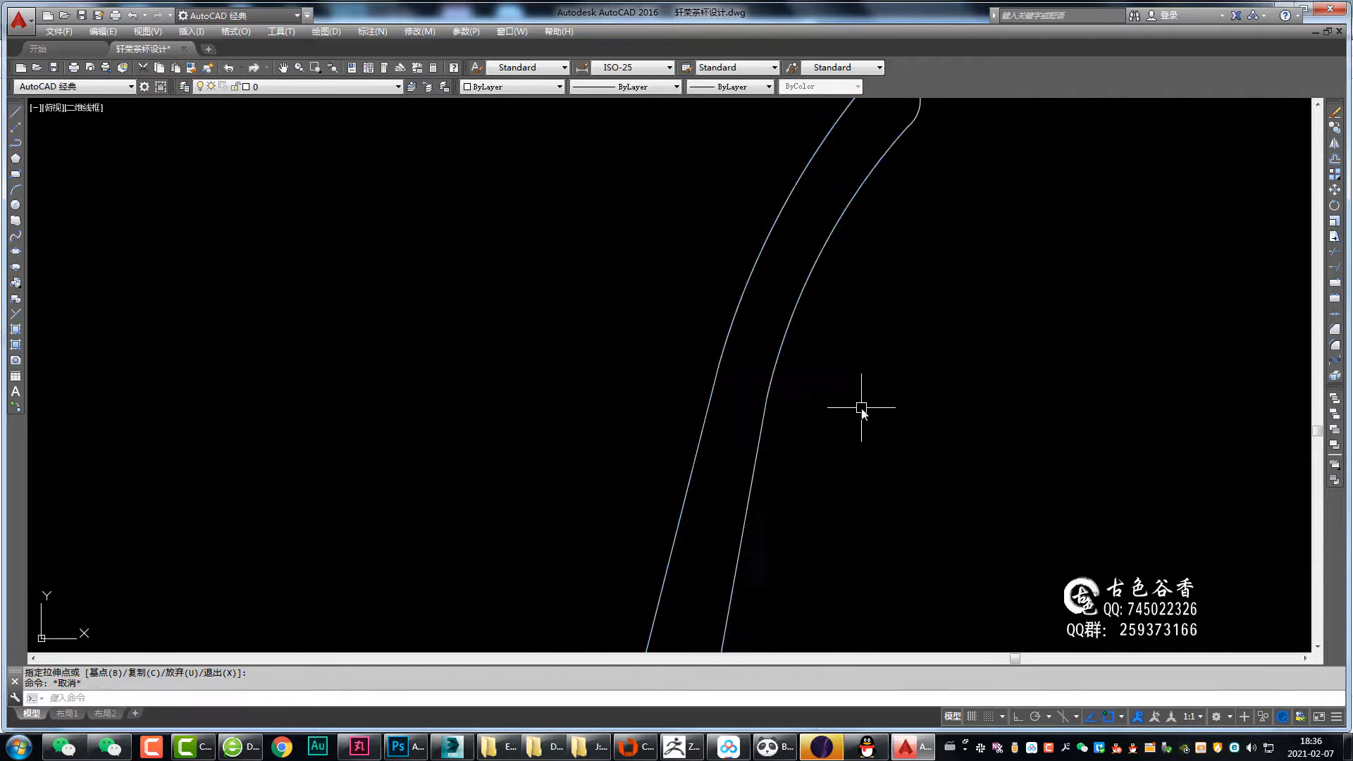
- Trim the cup section's linework and draw a short vertical centre line across the base thickness
scroll(861, 407, "down", 10)
type("tr")
scroll(846, 324, "up", 6)
left_click(901, 341)
scroll(674, 404, "down", 6)
type("l")
left_click(697, 485)
left_click(696, 493)
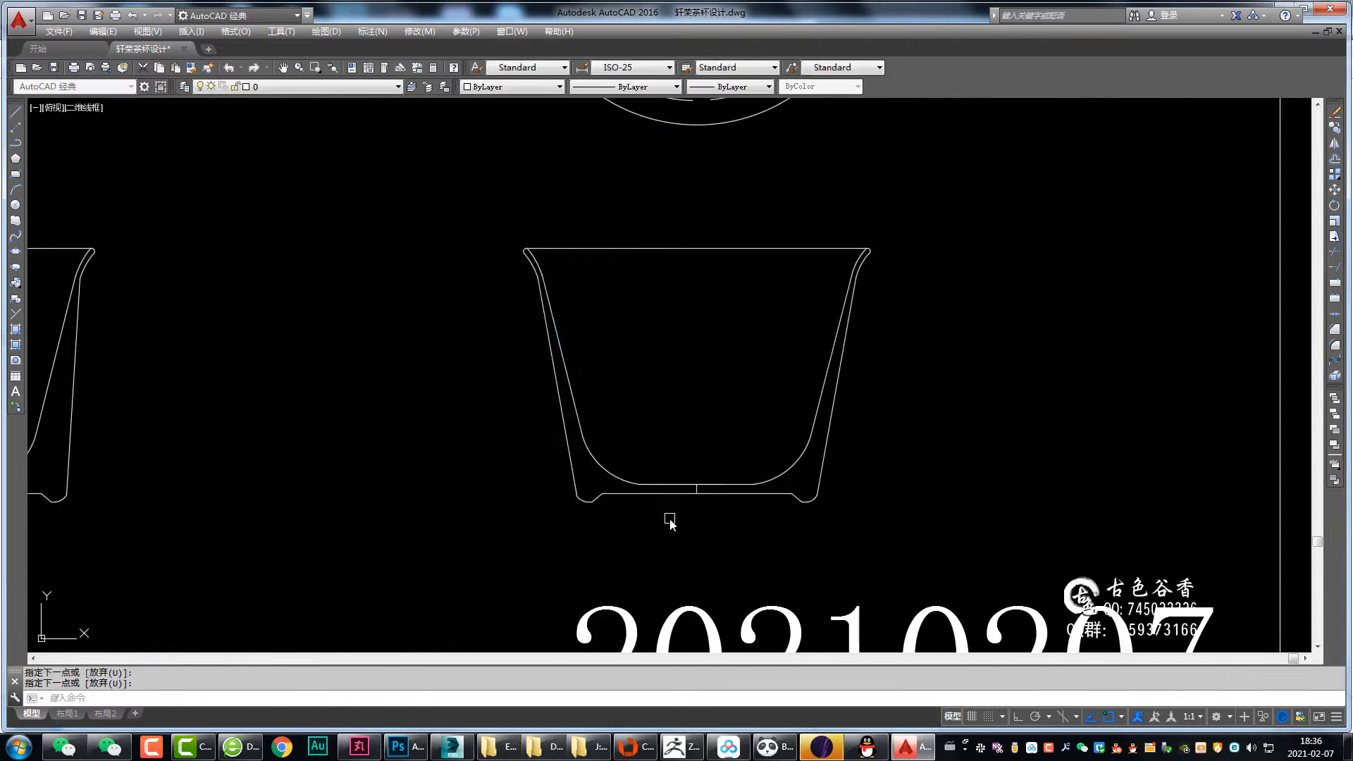
- Erase the left half of the cup section and mirror the right half about the centre line, keeping the source
left_click(519, 258)
type("e")
scroll(338, 251, "down", 1)
type("mi")
left_click(554, 399)
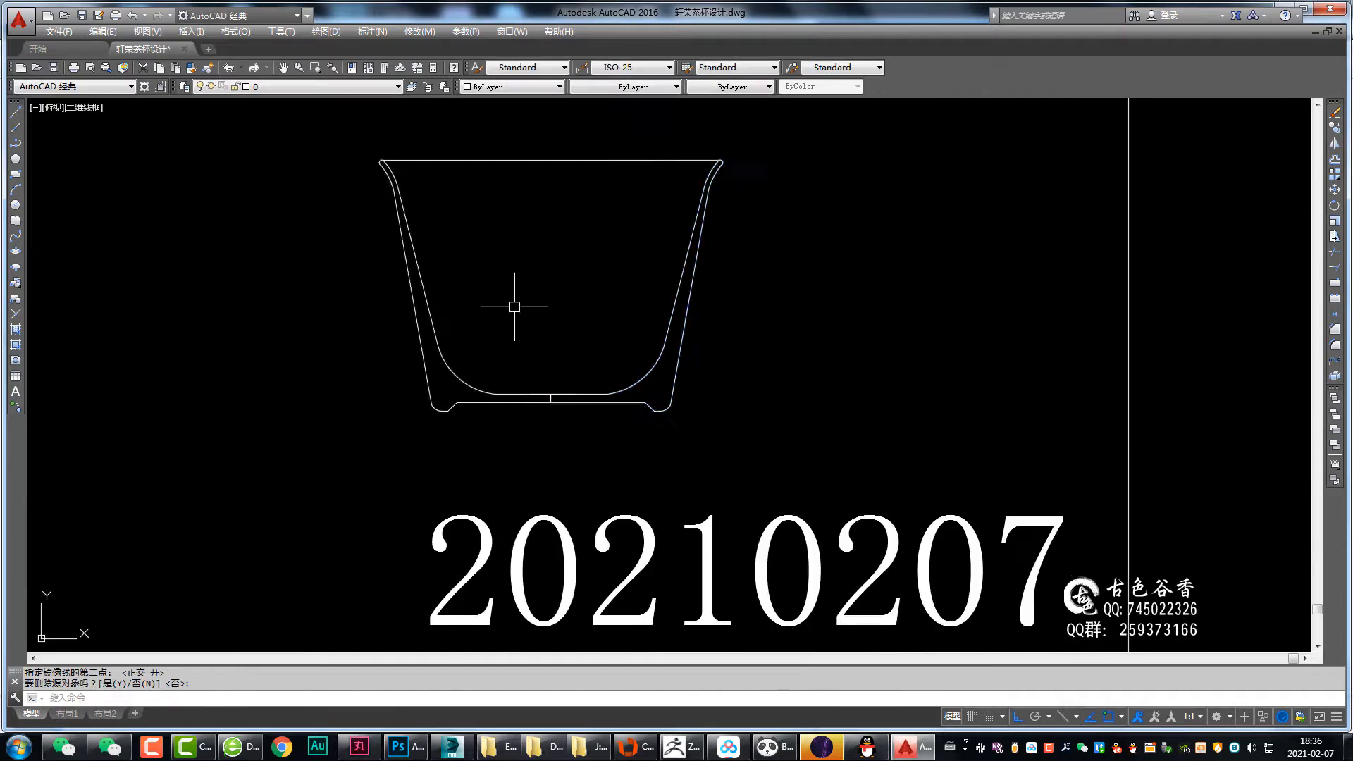
scroll(836, 347, "down", 1)
- Save the drawing and write the cup linework out to a separate file with Write Block
key("ctrl+s")
type("w")
left_click(798, 445)
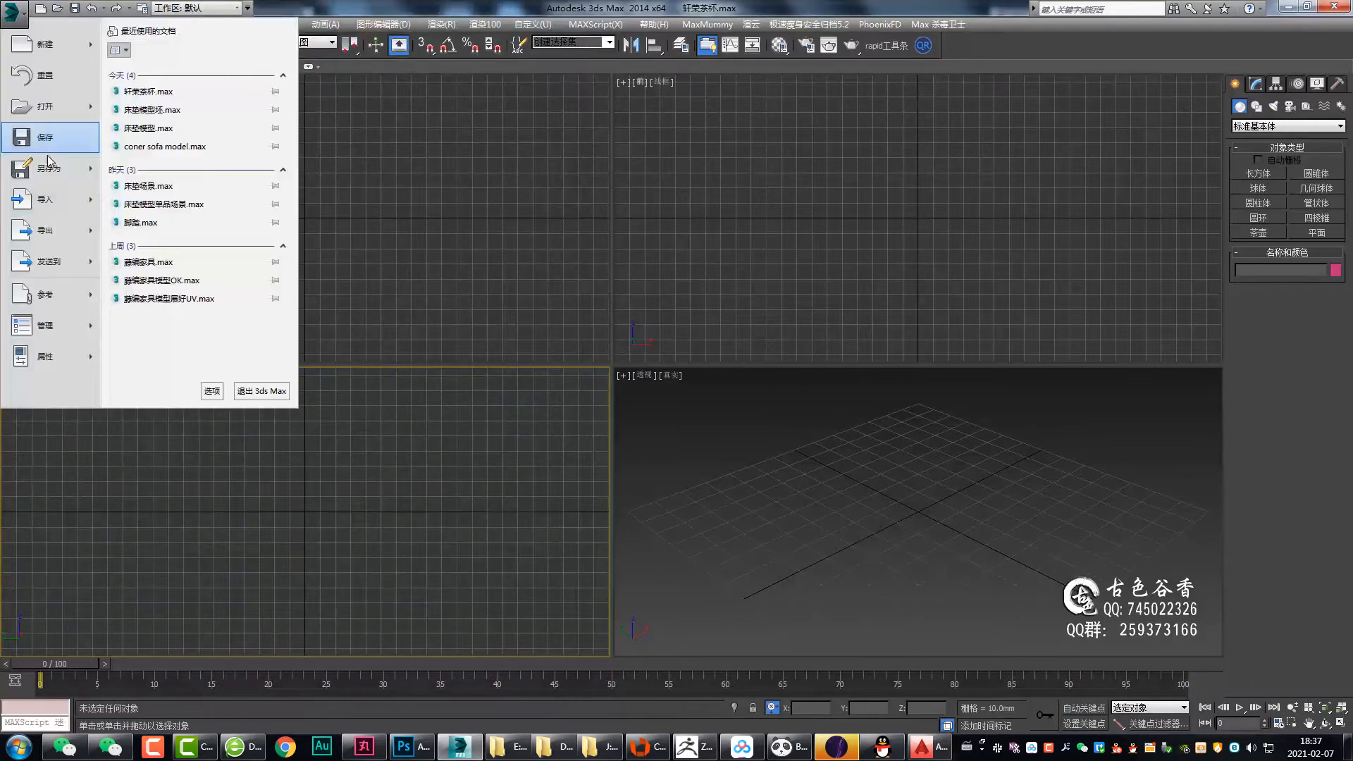
- Switch to 3ds Max and import the exported cup drawing into the empty scene
left_click(146, 120)
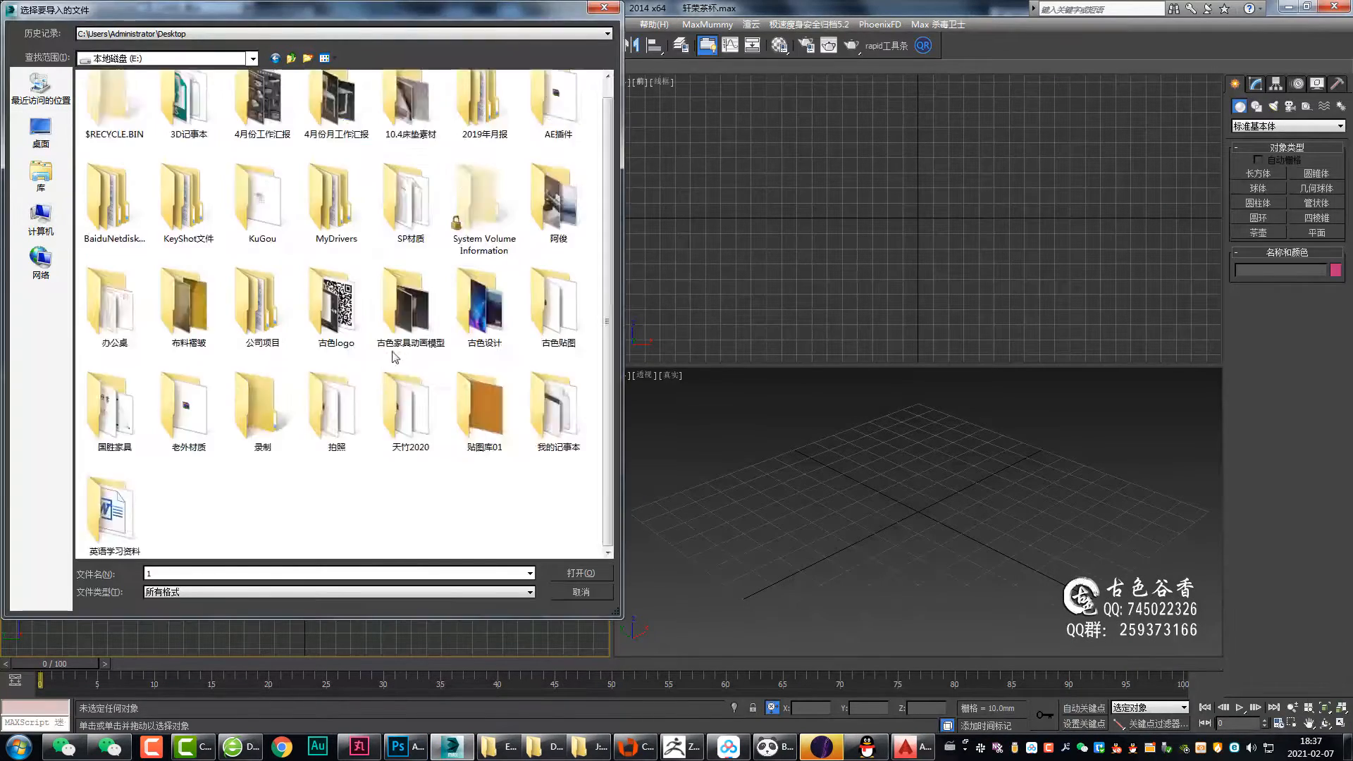
left_click(581, 573)
left_click(459, 258)
right_click(232, 45)
left_click(14, 12)
left_click(43, 200)
double_click(96, 108)
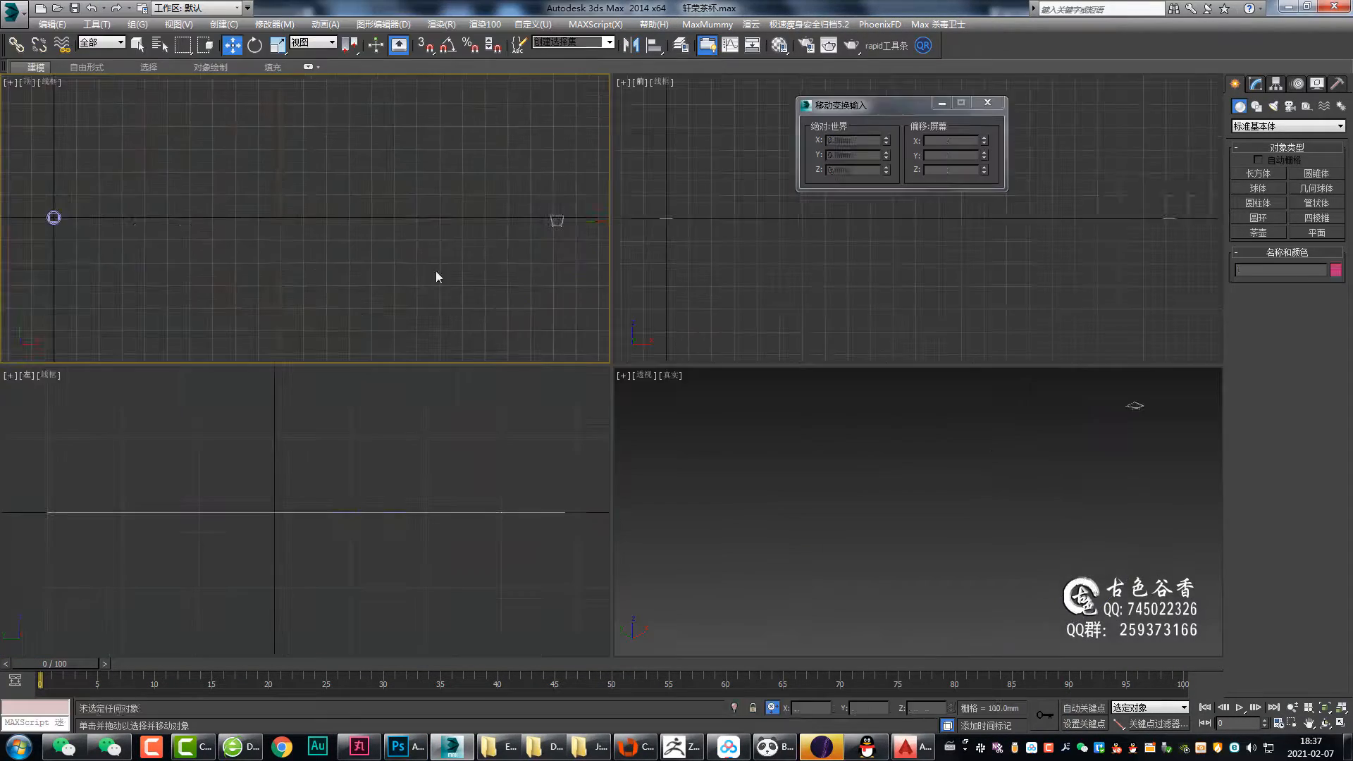
- Align the imported cup section with the plan view at the origin, rotate it upright and raise it to ground level
left_click(556, 221)
middle_click_drag(370, 181, 498, 193)
left_click(987, 102)
middle_click_drag(661, 223, 841, 234)
scroll(842, 234, "up", 3)
left_click_drag(851, 253, 851, 205)
middle_click_drag(854, 226, 837, 265)
key("s")
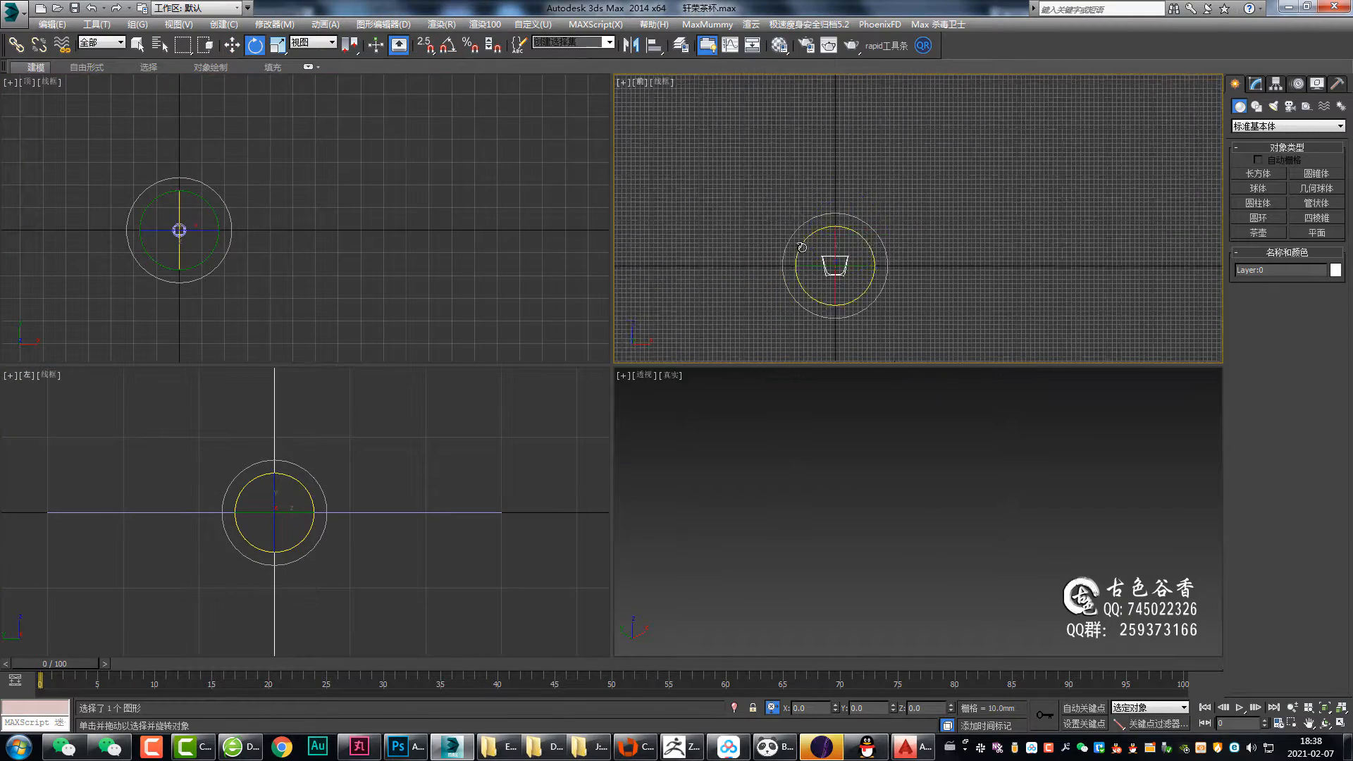
key("w")
left_click_drag(834, 243, 834, 227)
- Draw a rectangle snapped to the outer rounded-square outline of the cup base in the top view
scroll(837, 266, "up", 8)
scroll(171, 231, "up", 10)
key("alt+w")
left_click(1257, 107)
left_click(1316, 189)
scroll(676, 423, "up", 2)
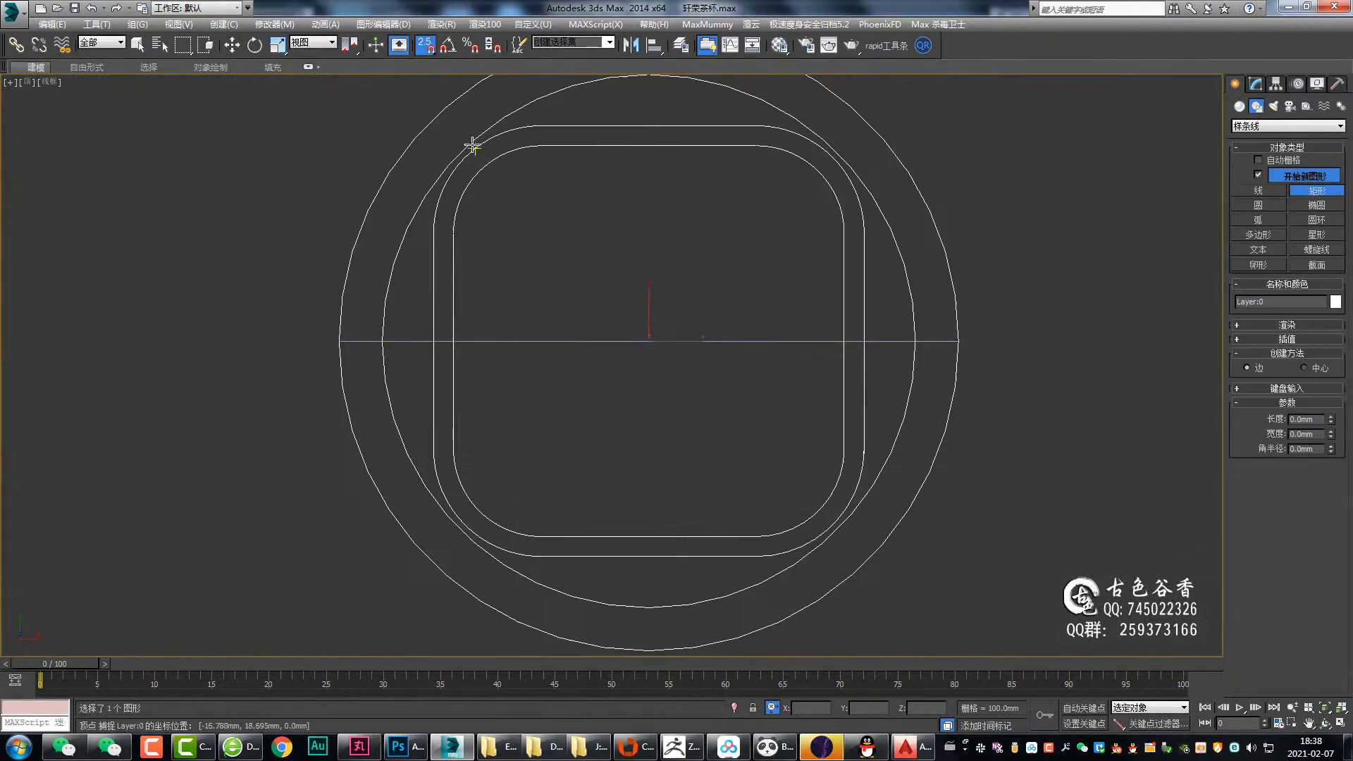
left_click_drag(541, 124, 755, 556)
- Move the rectangle's right and left vertices outward to match the full width of the outer base outline
key("ctrl+a")
mouse_move(650, 195)
middle_mouse_down()
mouse_move(603, 213)
mouse_move(659, 226)
middle_mouse_up()
key("w")
left_click_drag(766, 154, 873, 154)
left_click_drag(551, 154, 443, 155)
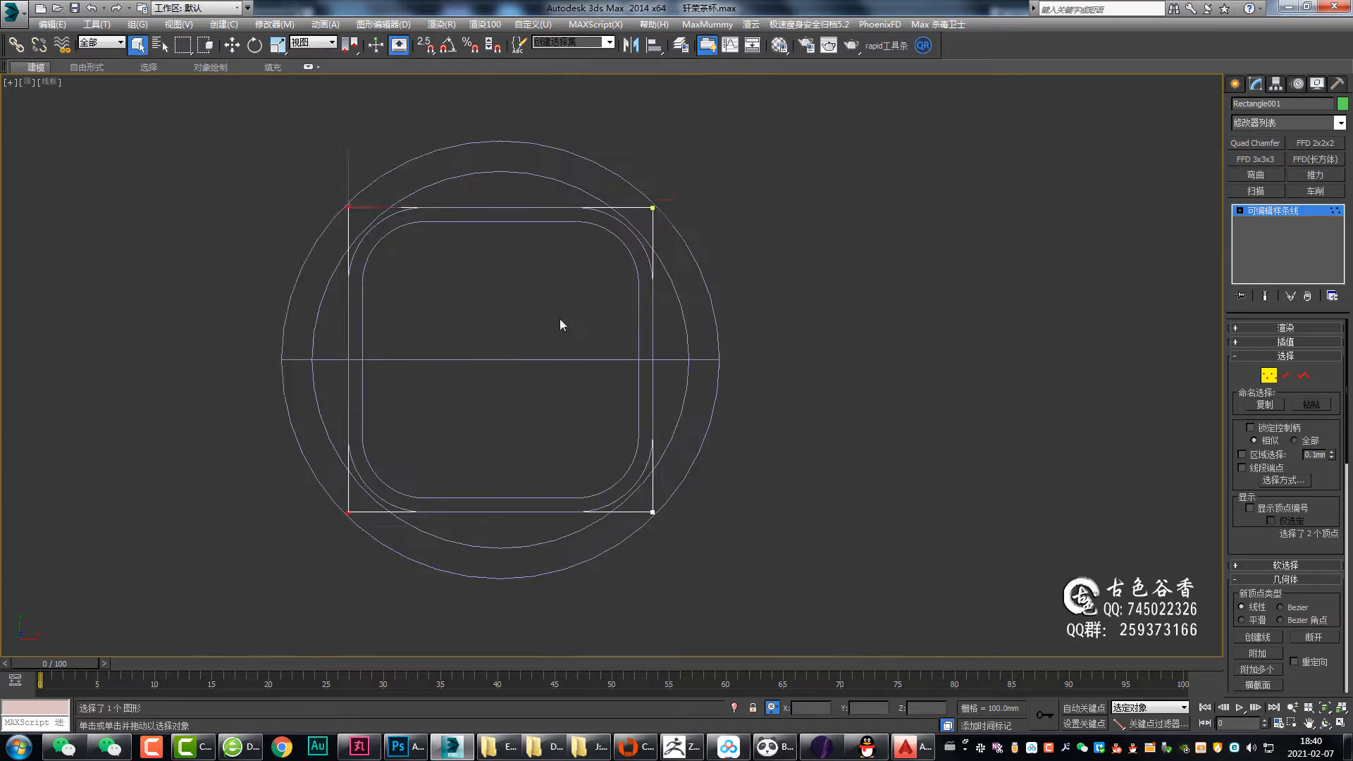
- Fillet the rectangle's four corners to match the rounded corners of the outer base outline
scroll(1278, 614, "down", 5)
left_click(1257, 666)
scroll(850, 120, "up", 6)
left_click_drag(804, 281, 836, 13)
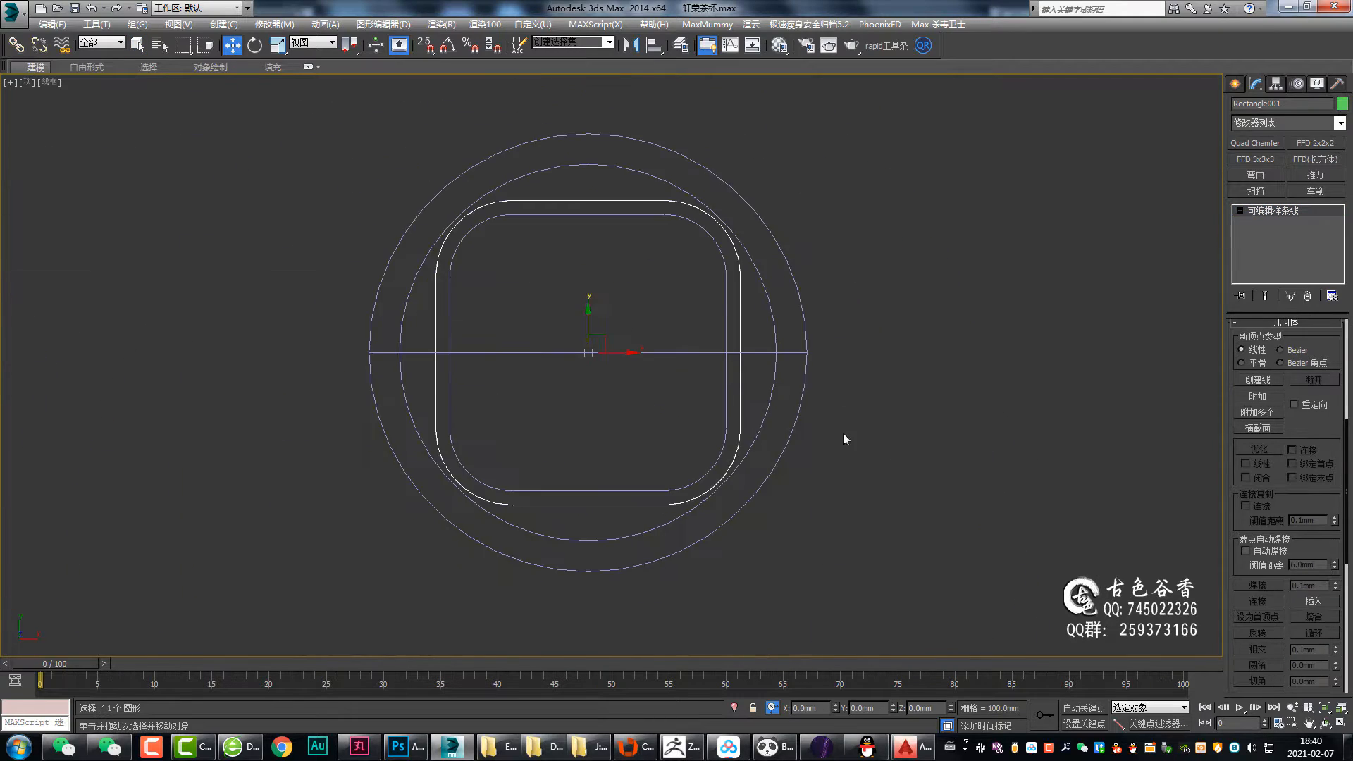
scroll(607, 290, "up", 2)
scroll(766, 293, "down", 3)
middle_click_drag(623, 289, 739, 280)
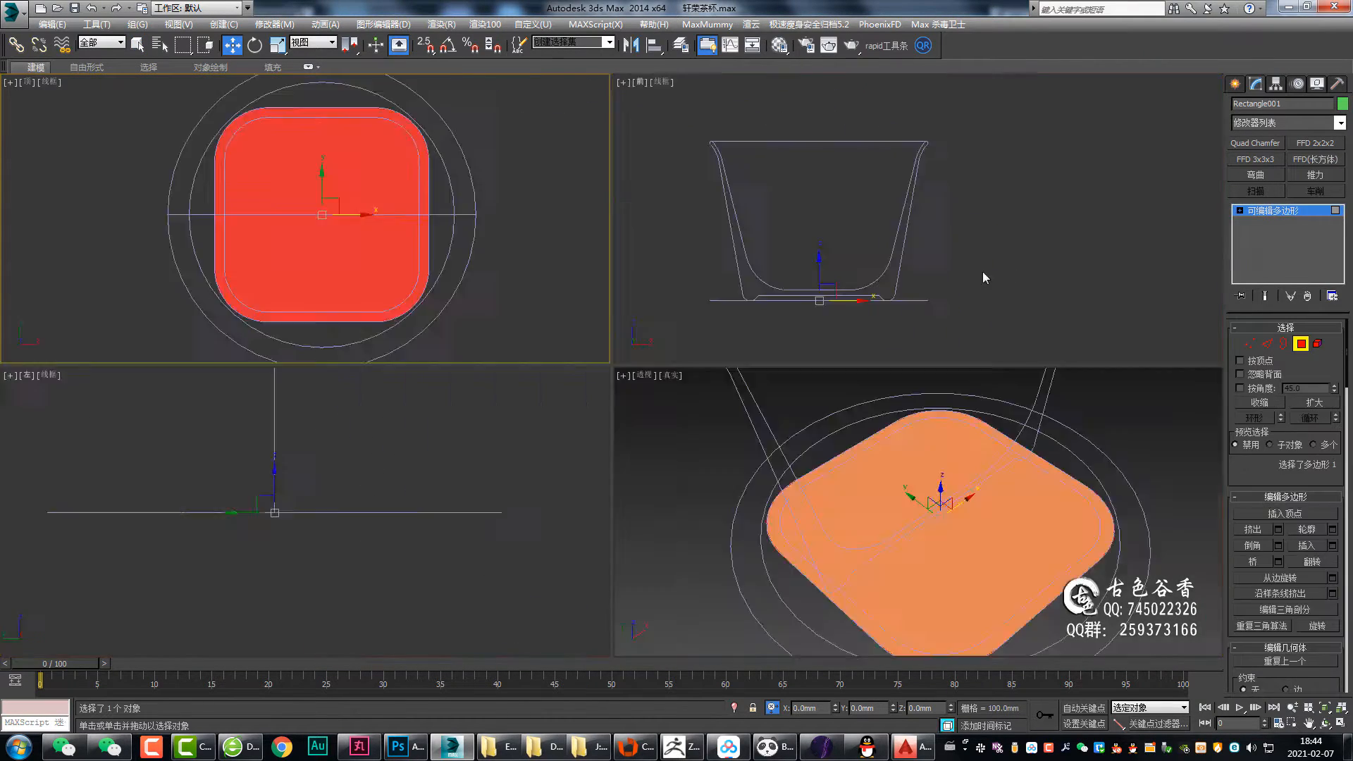
- Connect the four selected straight-side edges of the extruded base with 9 segments
key("alt+w")
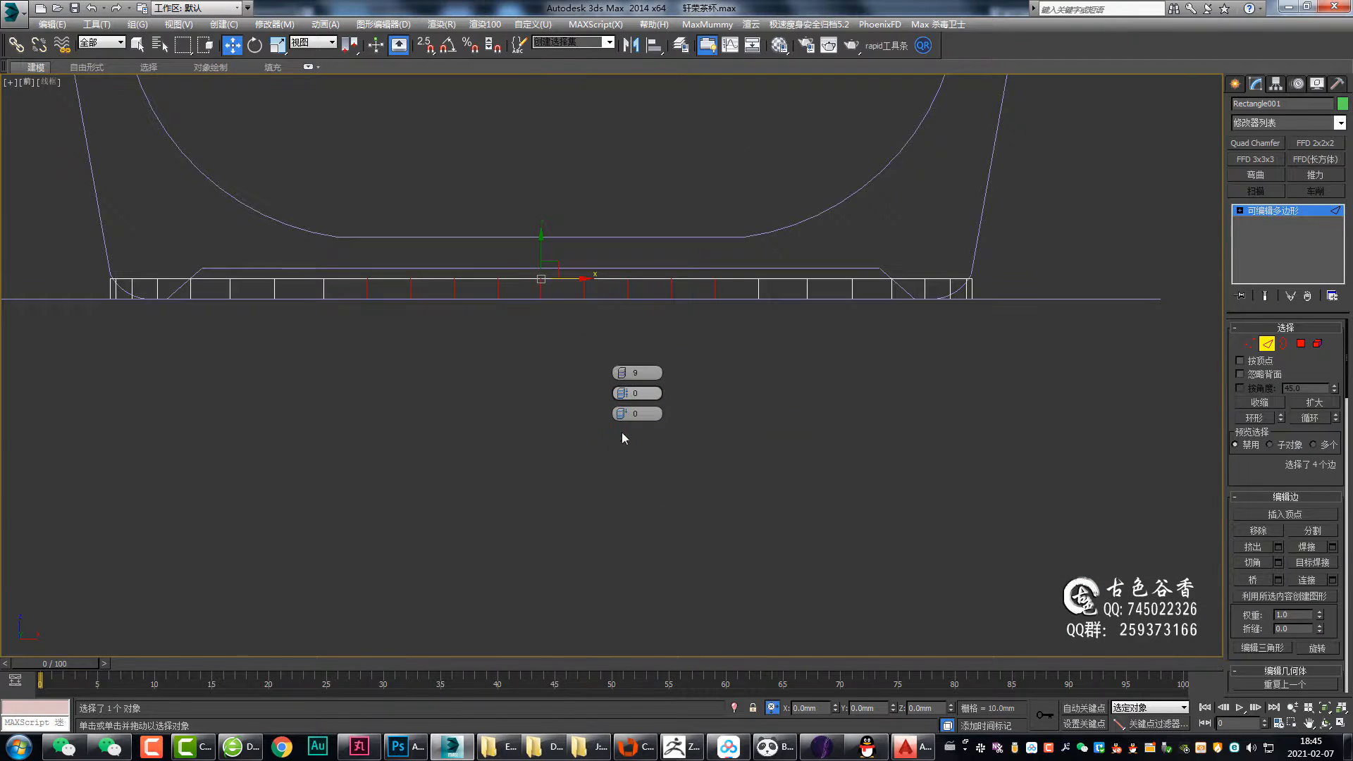
left_click(619, 435)
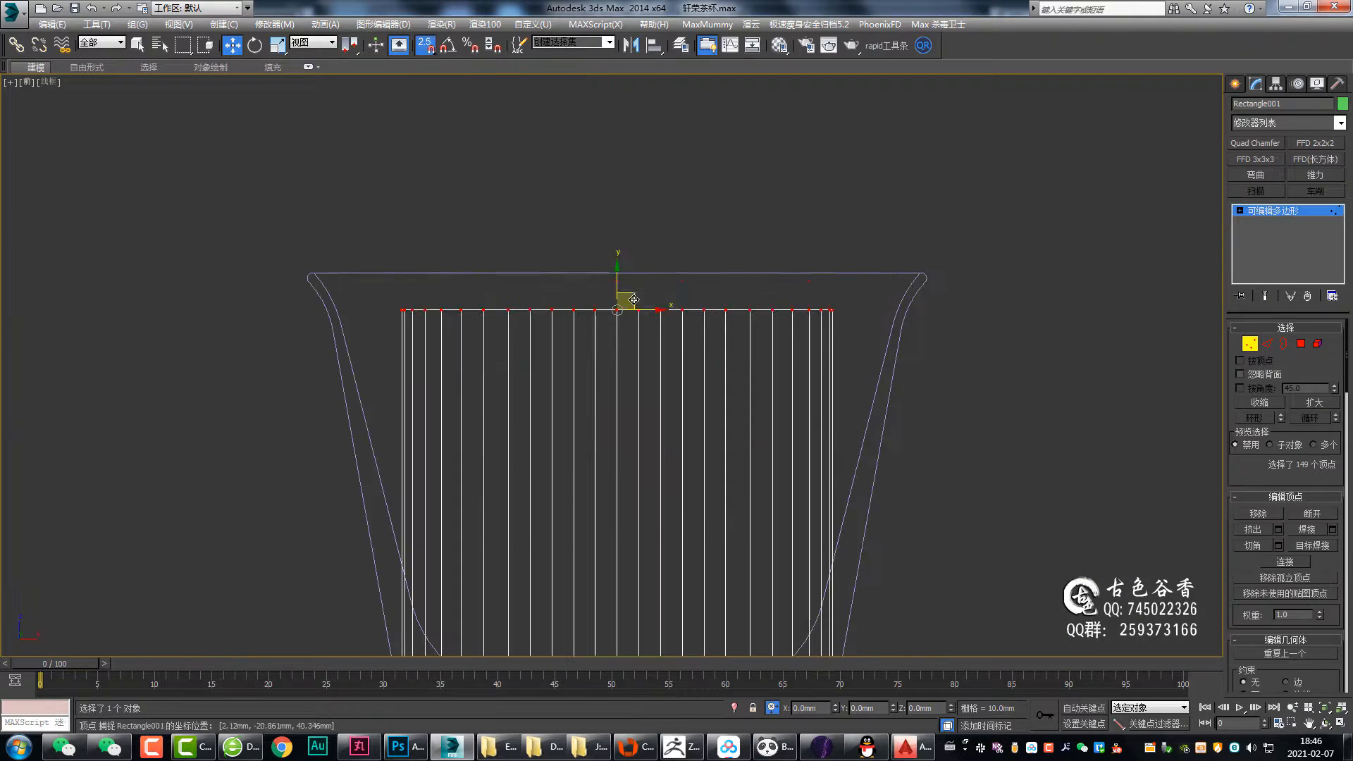
- Raise the mesh's top vertices to the rim line and scale them outward toward the profile's mouth width
left_click_drag(900, 258, 1074, 277)
scroll(719, 262, "down", 5)
key("r")
left_click_drag(559, 261, 560, 230)
scroll(790, 241, "up", 8)
key("F12")
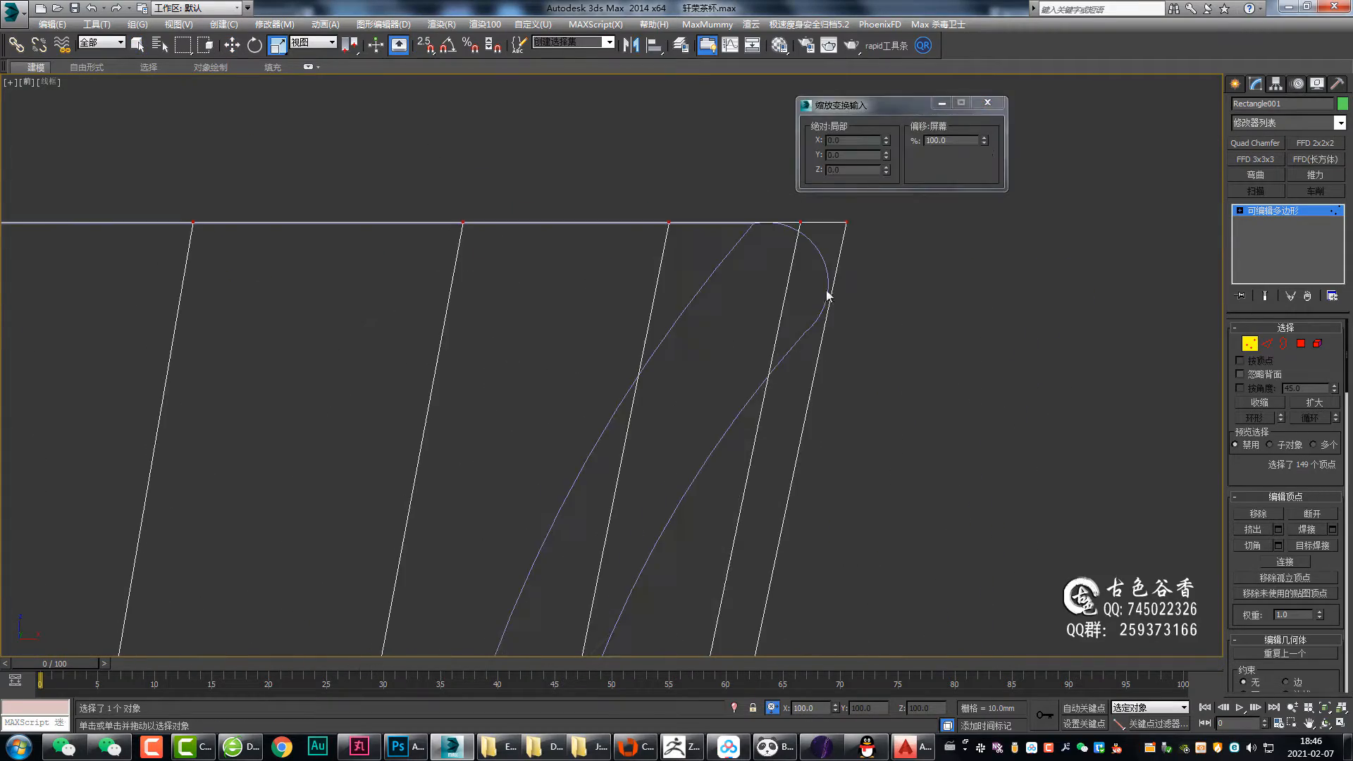
- Scale the upper faces, edge loop and vertices near the rim to follow the cup's flared profile
scroll(827, 222, "down", 9)
scroll(682, 414, "up", 3)
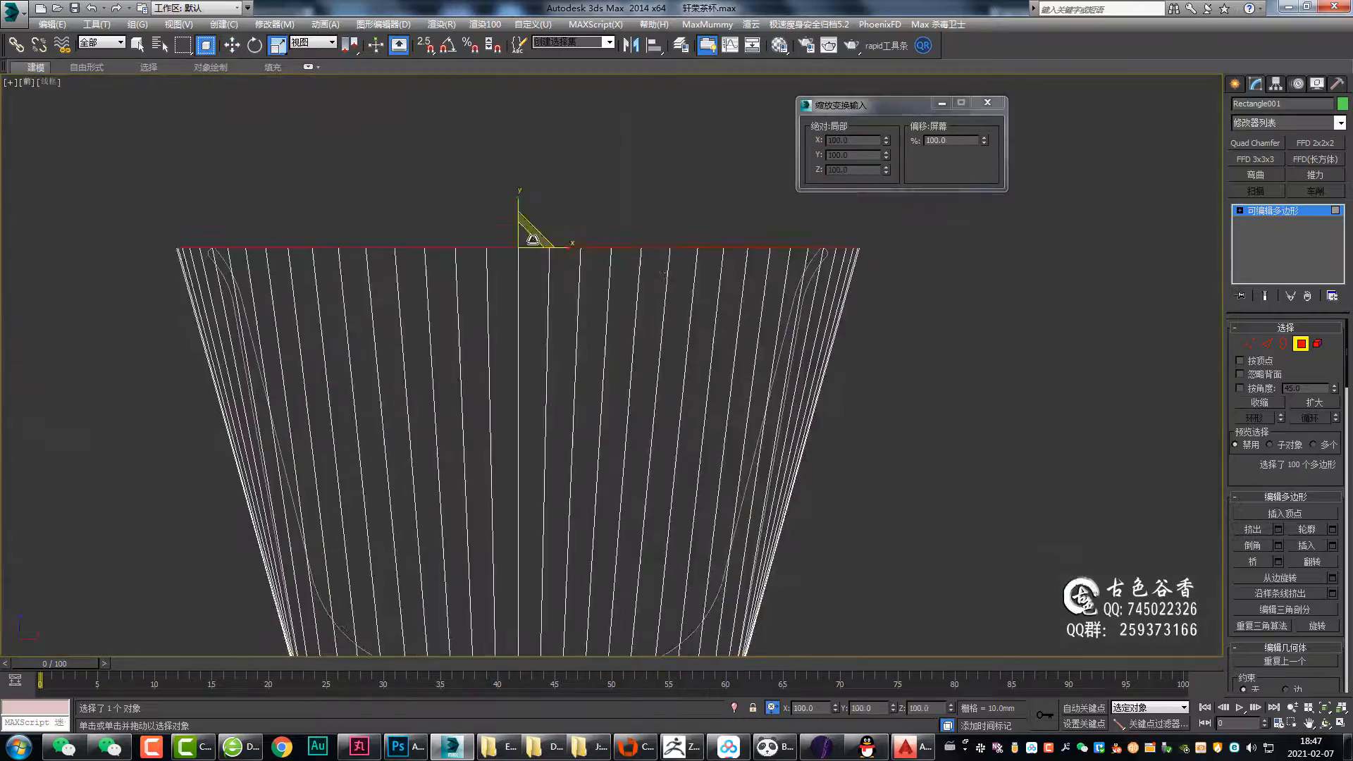
scroll(529, 227, "up", 2)
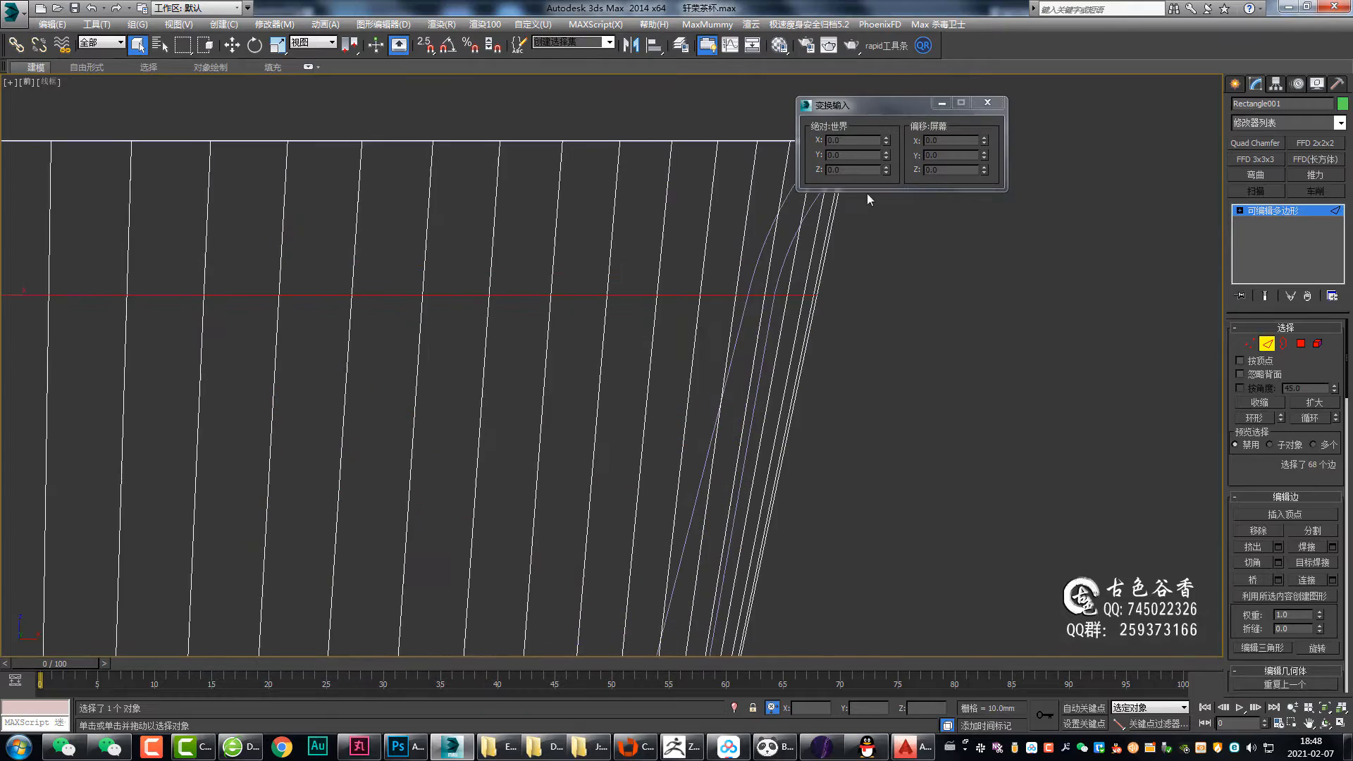
key("r")
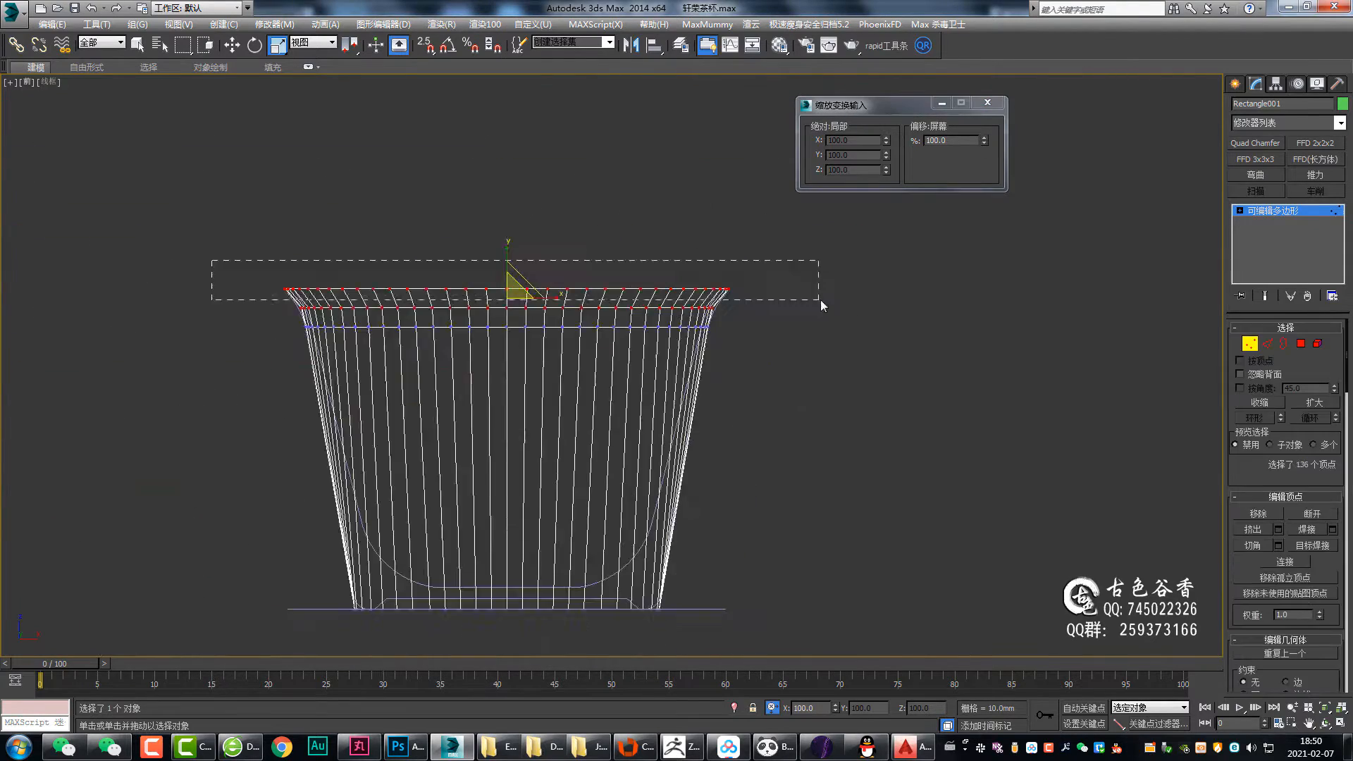
left_click_drag(984, 140, 984, 129)
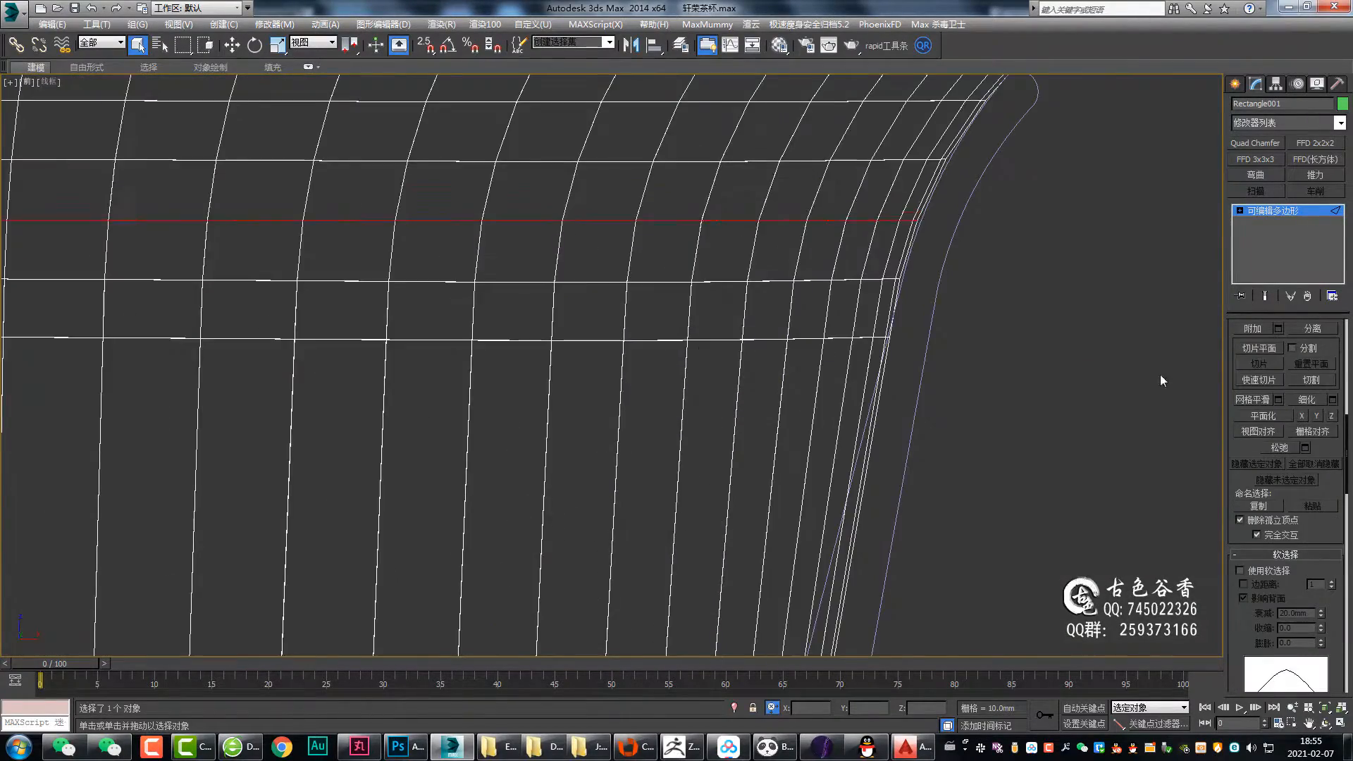
- Scale the selected wall edge loop just below the flare to fit the inner profile curve
scroll(956, 383, "up", 5)
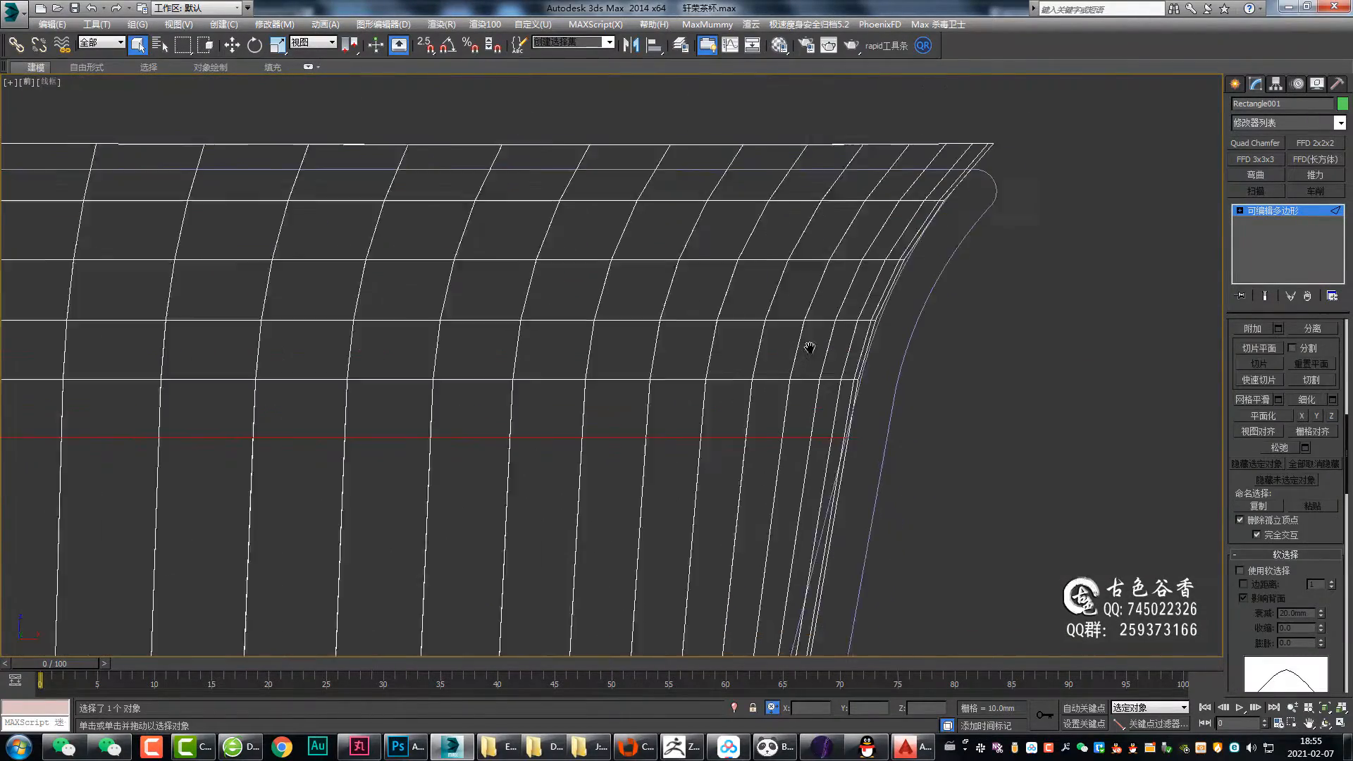
key("r")
key("F12")
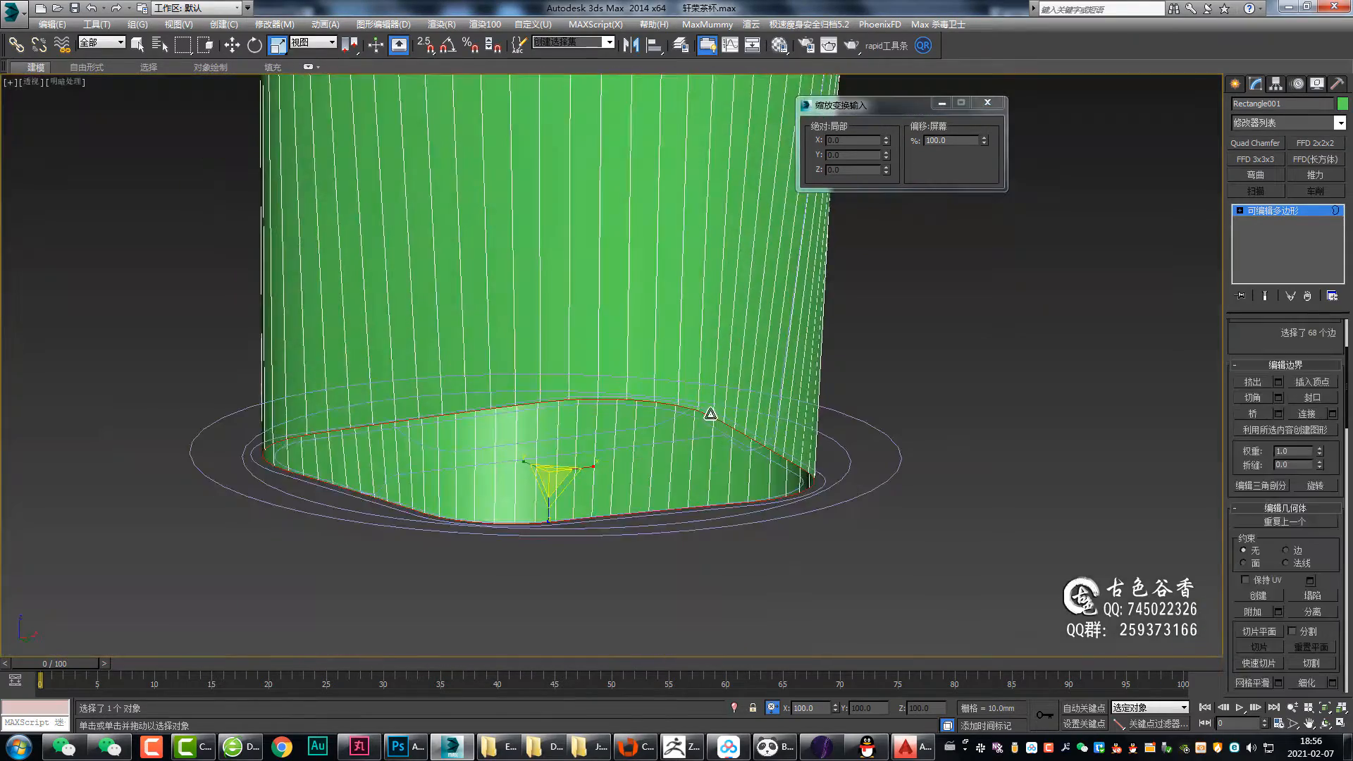
- Raise the open bottom border to the inner floor line and scale it inward to fit the cup's inner profile
scroll(653, 393, "down", 6)
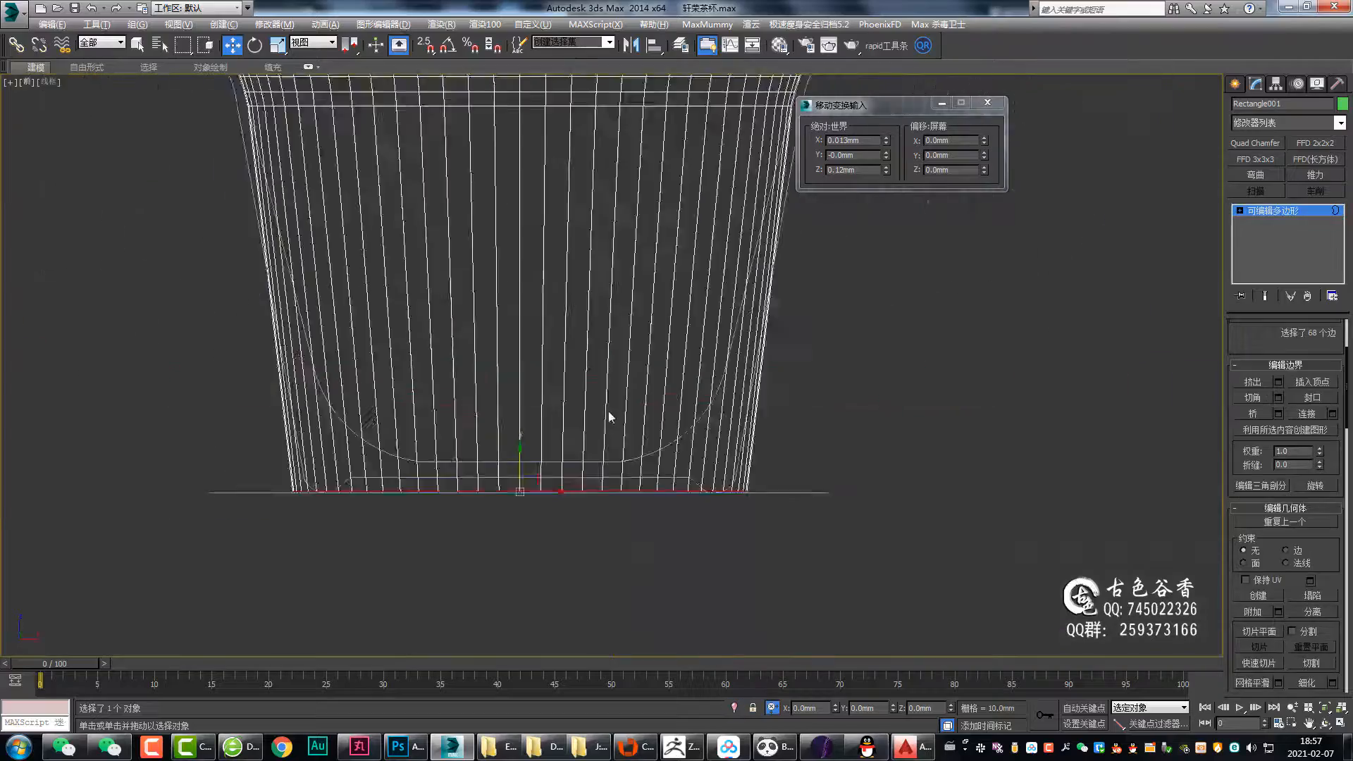
left_click_drag(520, 451, 520, 422)
scroll(535, 423, "up", 4)
scroll(662, 397, "up", 2)
middle_click_drag(661, 397, 768, 269)
key("r")
left_click_drag(547, 411, 556, 425)
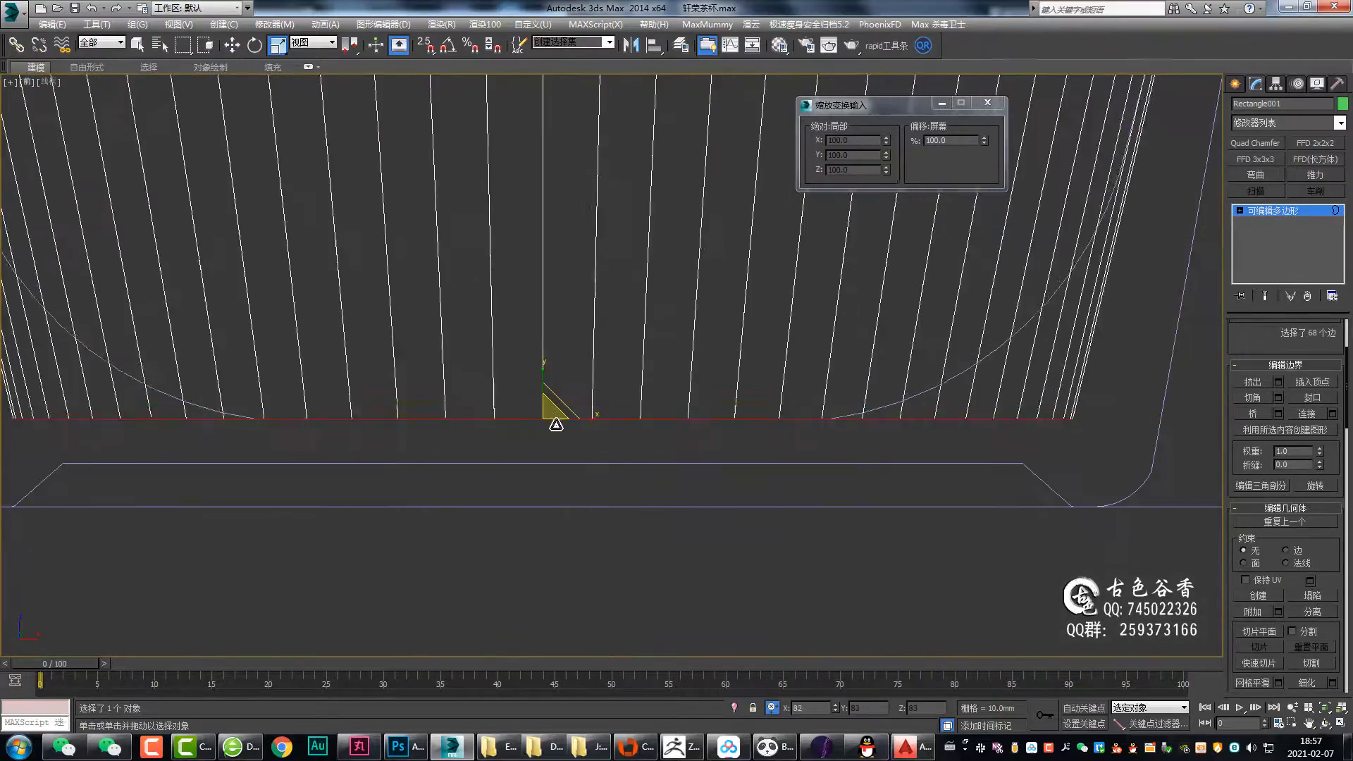
middle_click_drag(1057, 141, 564, 416)
scroll(670, 338, "up", 5)
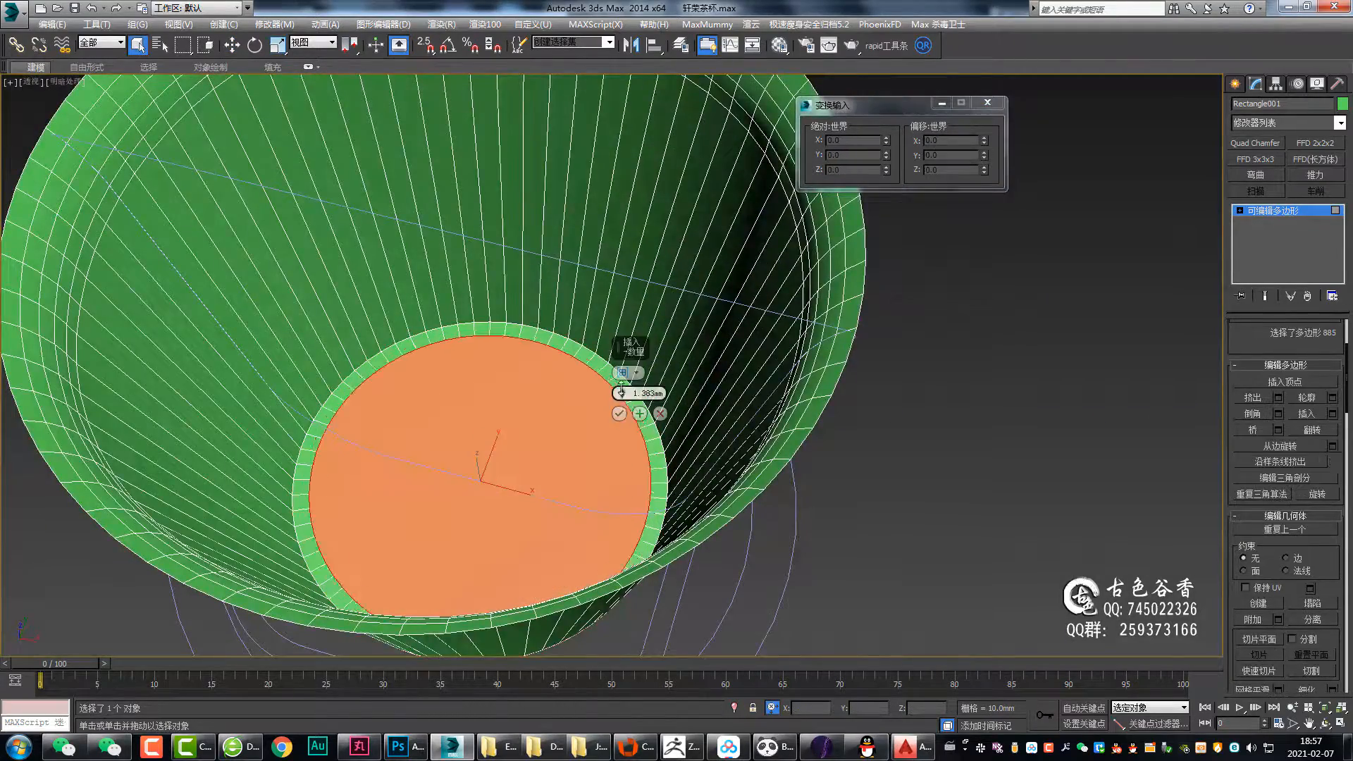
- Try rounding the cup's inner bottom with a multi-segment chamfer of about 7.8 mm on the lower wall loop
left_click_drag(623, 373, 640, 222)
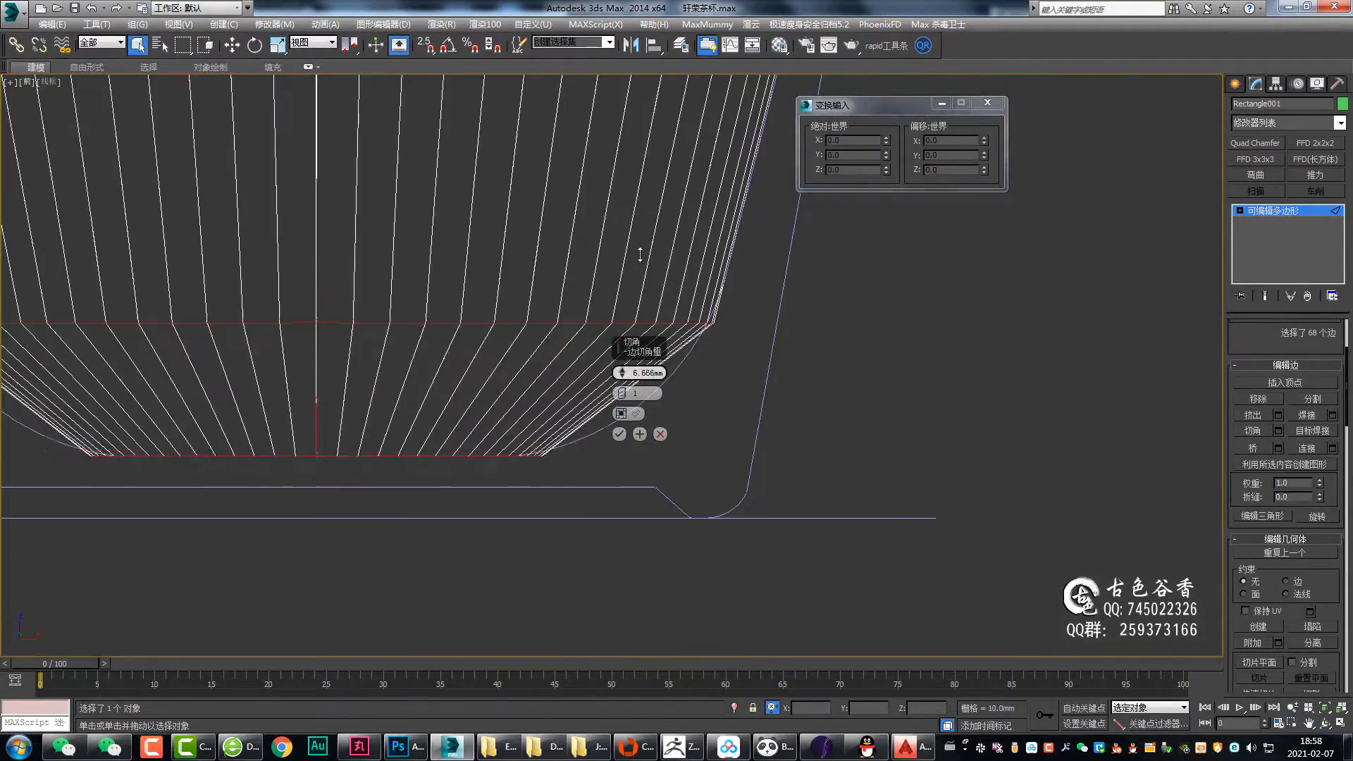
scroll(734, 302, "up", 4)
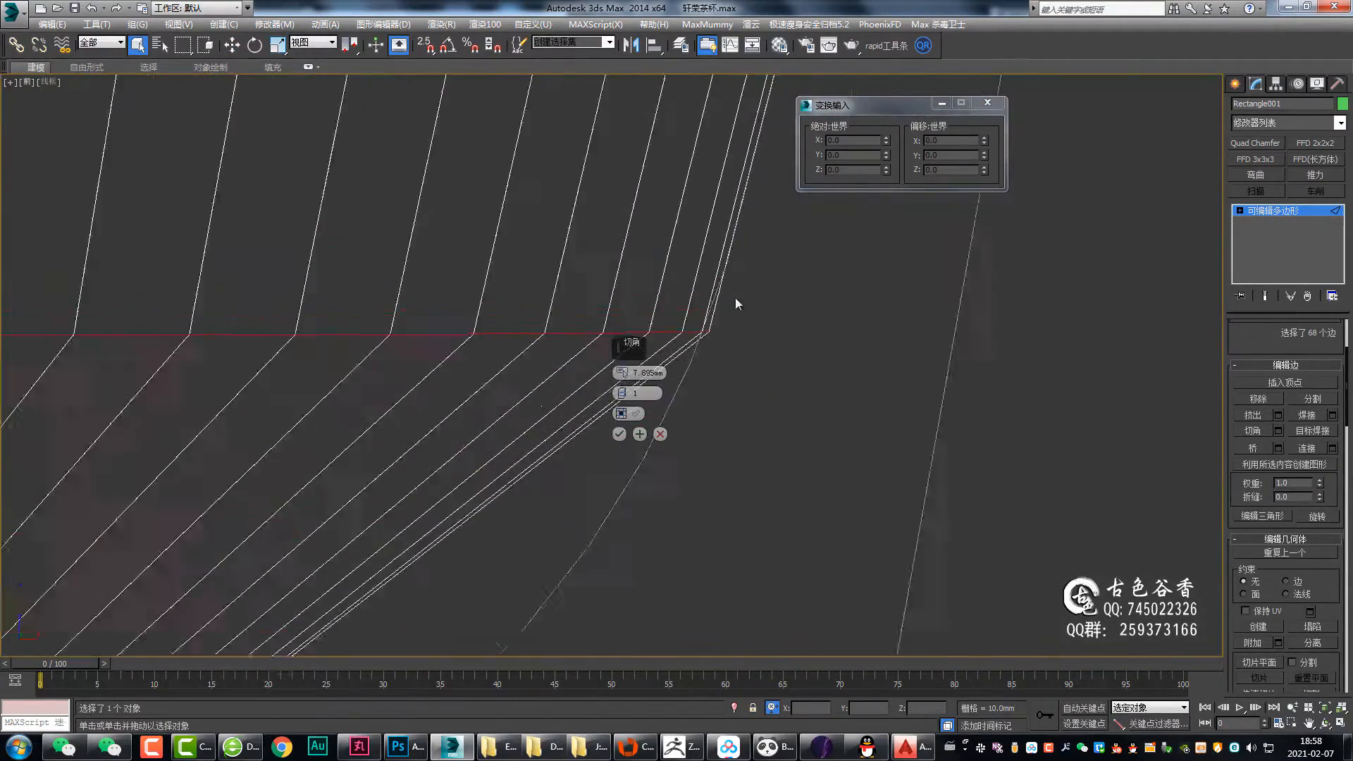
scroll(734, 302, "down", 3)
middle_click_drag(592, 405, 537, 433)
left_click_drag(623, 374, 623, 380)
scroll(416, 434, "up", 5)
middle_click_drag(416, 434, 458, 299)
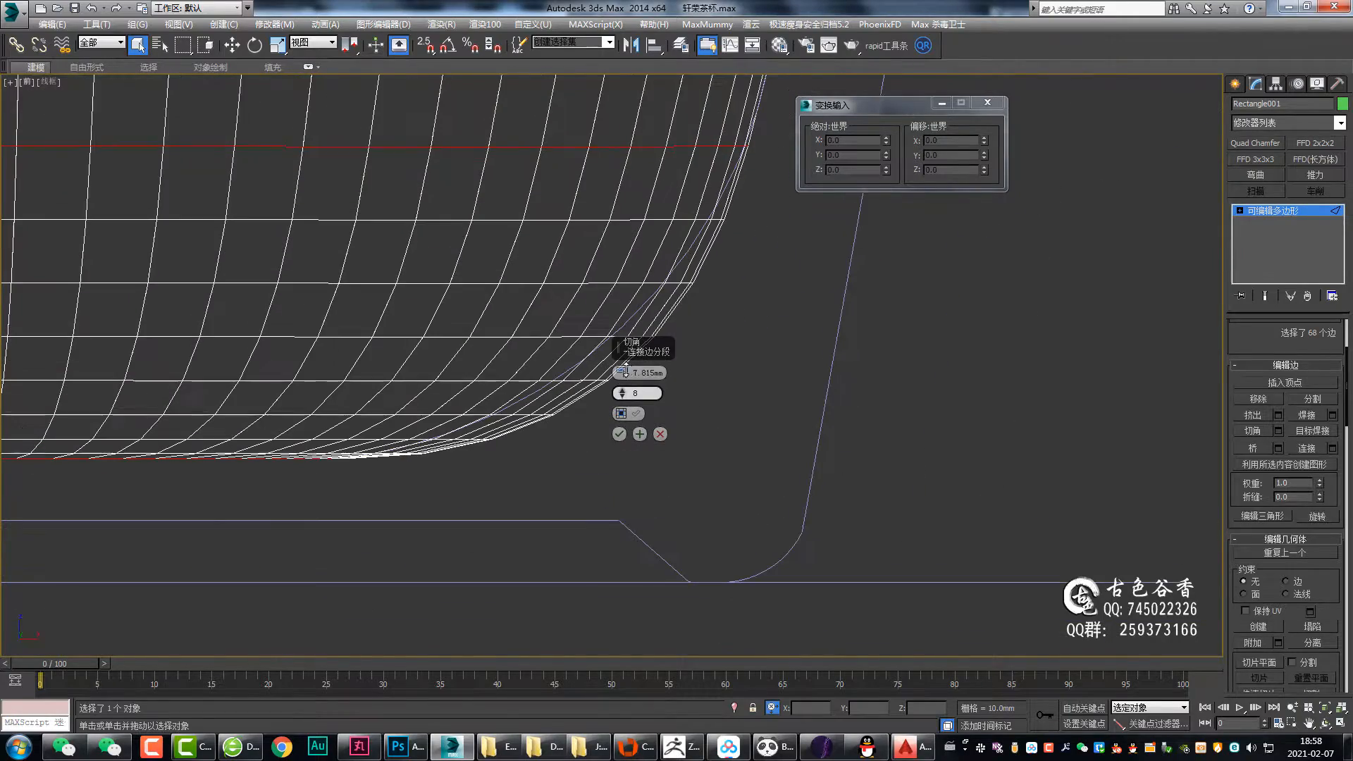
scroll(944, 356, "down", 4)
scroll(758, 361, "up", 2)
middle_click_drag(757, 361, 586, 326)
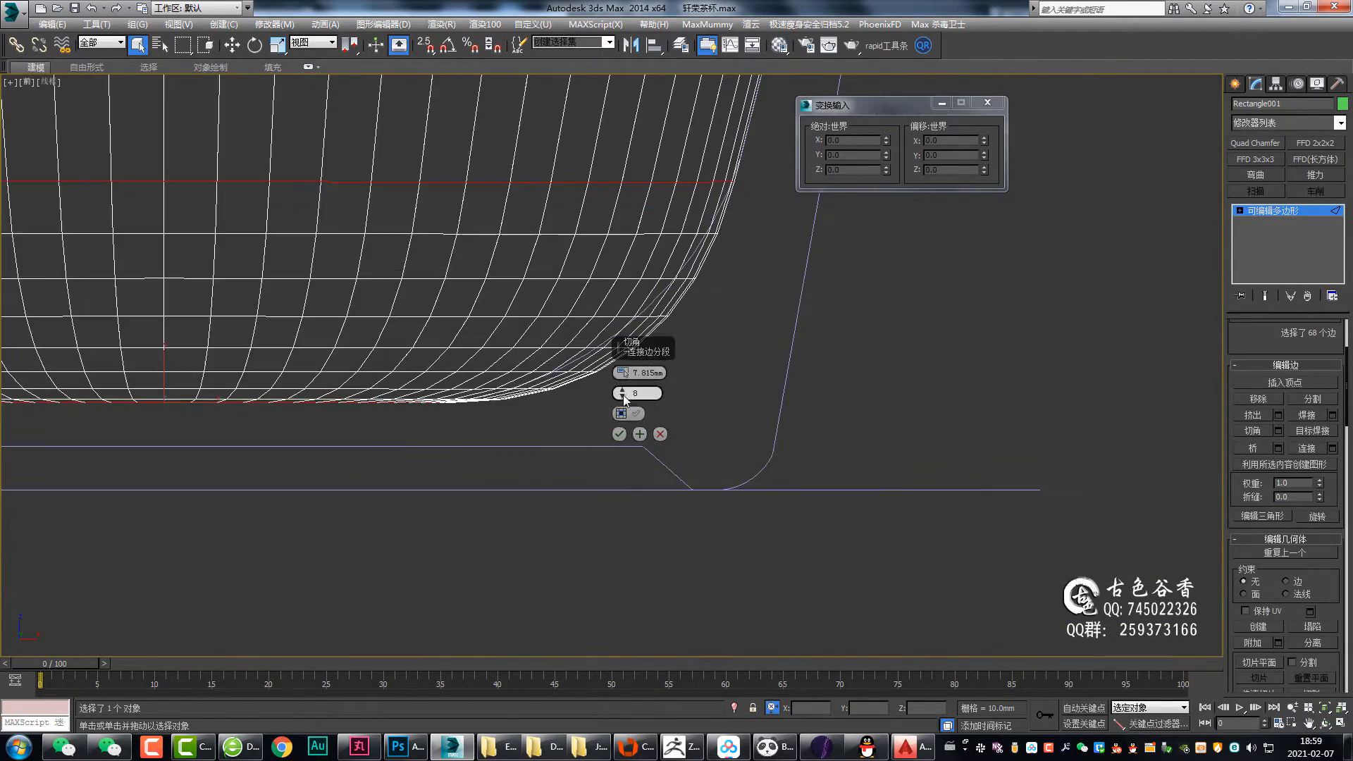
middle_click_drag(621, 389, 626, 483)
left_click(619, 434)
- Try moving the wall edge loop upward and scaling it onto the inner profile curve
scroll(1259, 502, "up", 1)
scroll(1260, 503, "down", 3)
key("w")
middle_click_drag(734, 272, 864, 332)
left_click_drag(293, 296, 293, 269)
scroll(1117, 302, "up", 3)
key("r")
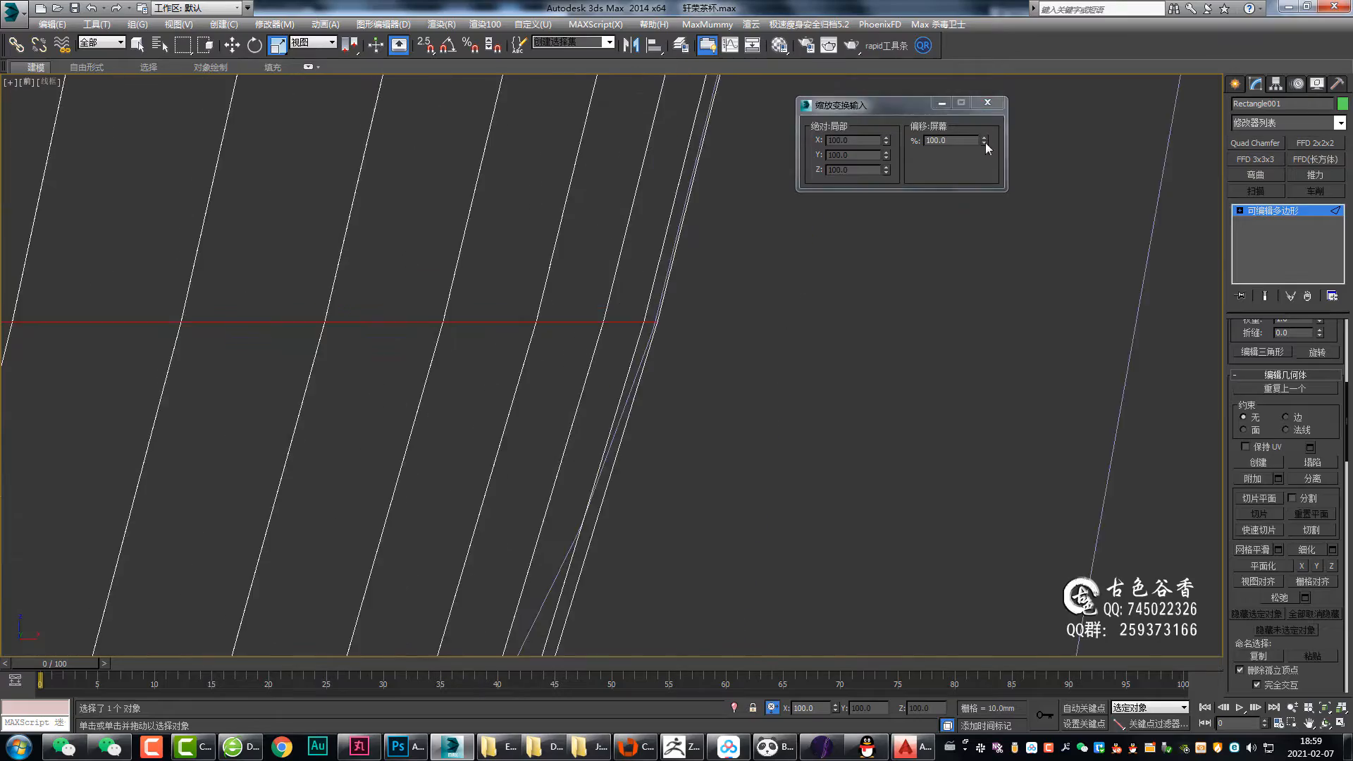
scroll(518, 366, "down", 4)
scroll(781, 416, "down", 3)
- Undo the wall loop adjustments and the chamfer at the cup's inner bottom
key("ctrl+z")
key("ctrl+z")
key("ctrl+z")
scroll(519, 447, "up", 4)
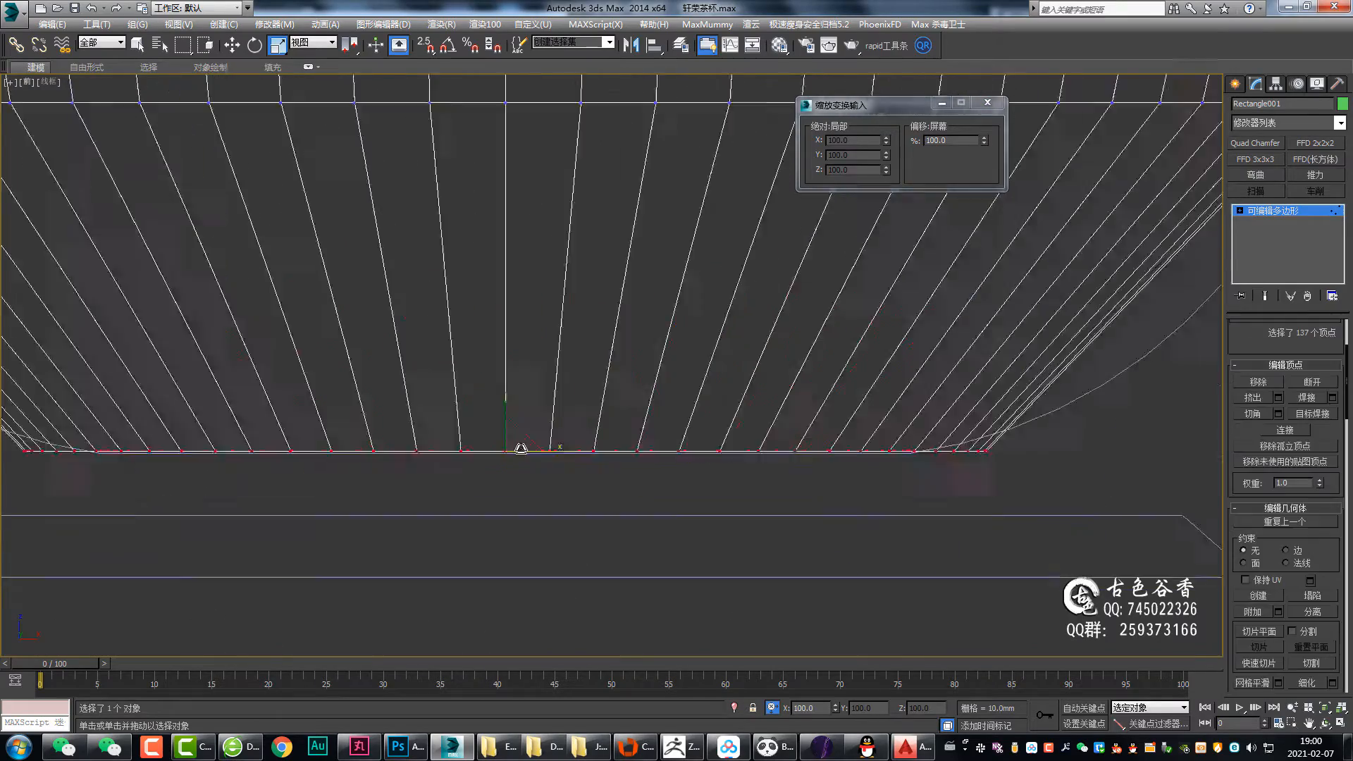
- Raise the lower wall loop and connect a new edge loop between it and the floor outline
key("w")
left_click_drag(538, 393, 538, 308)
scroll(429, 380, "down", 3)
key("ctrl+shift+e")
key("r")
scroll(423, 445, "up", 2)
- Scale the floor outline and the new loop above it to fit the rounded inner bottom curve
double_click(423, 459)
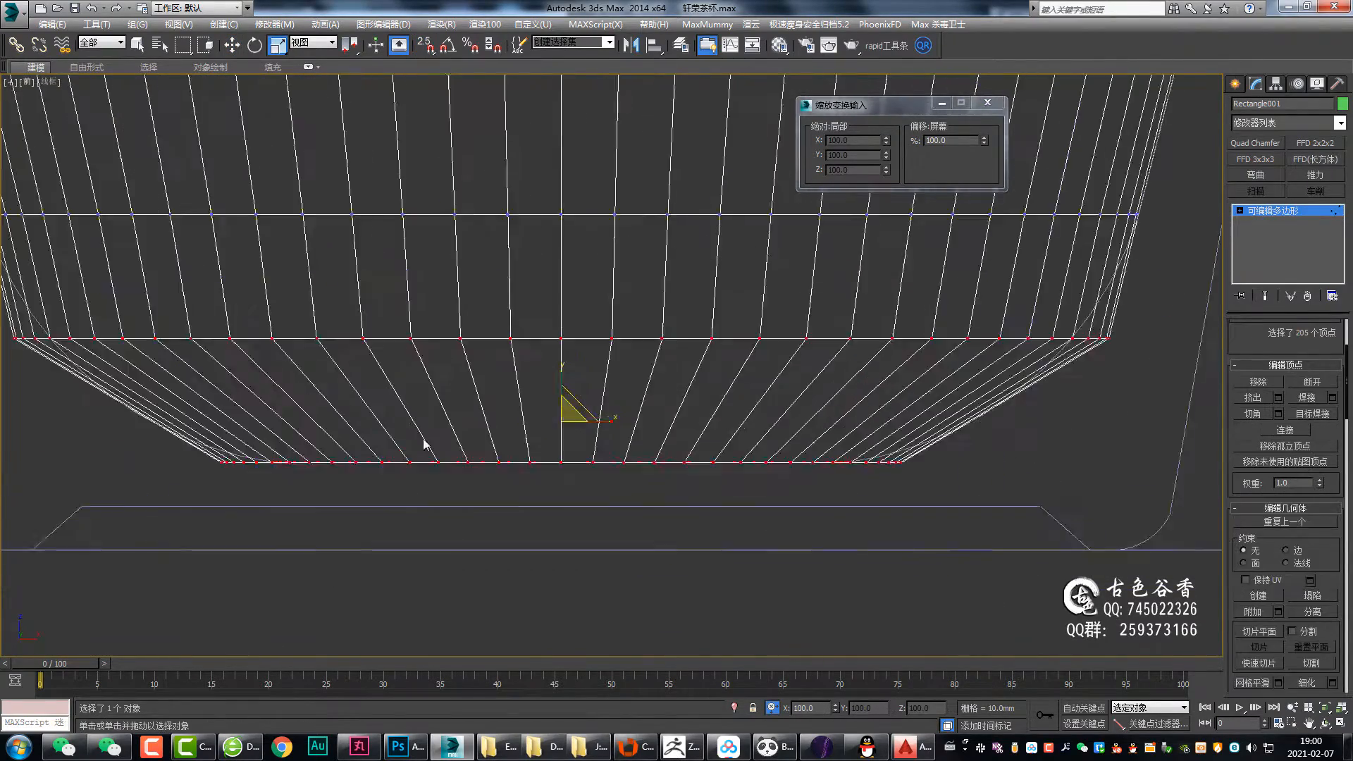
scroll(538, 458, "up", 2)
left_click_drag(541, 455, 538, 480)
scroll(538, 480, "down", 4)
double_click(553, 430)
key("p")
key("f")
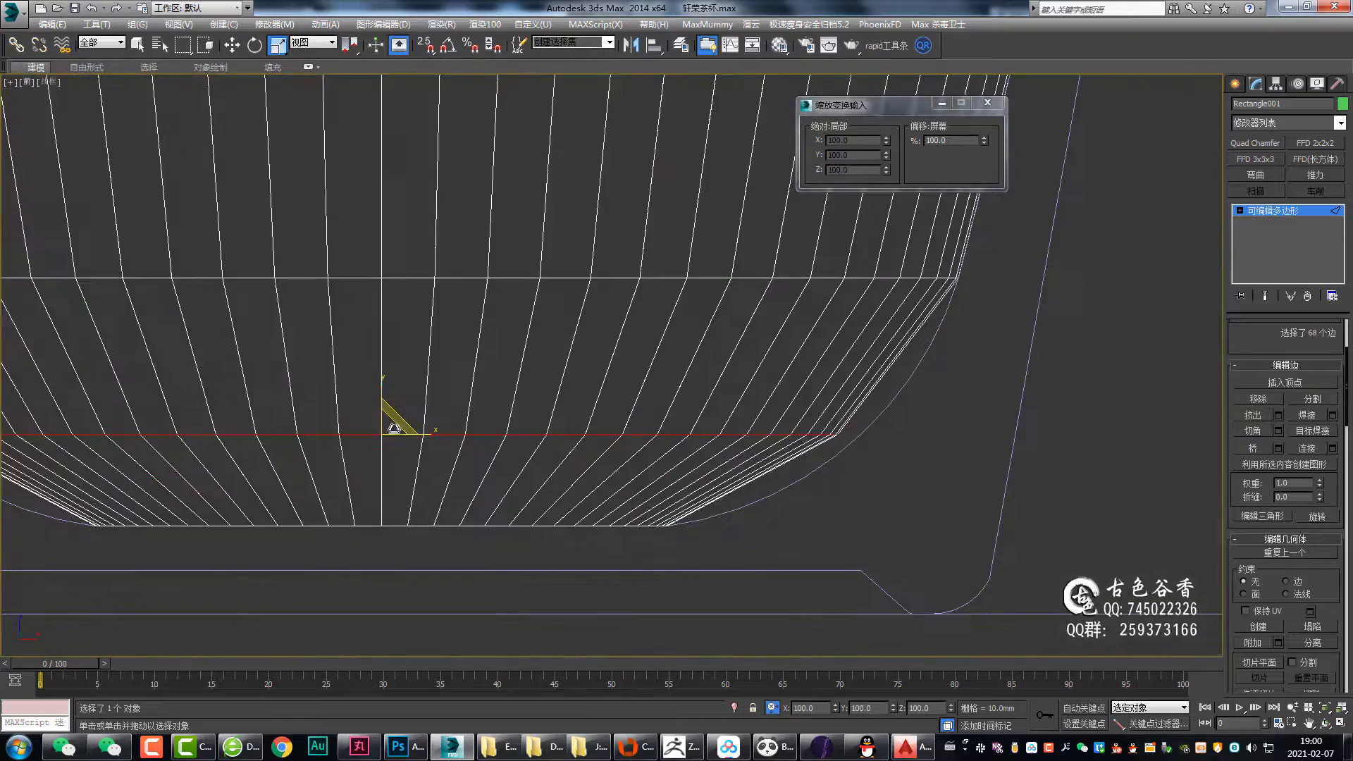
left_click_drag(394, 416, 394, 410)
middle_click_drag(394, 410, 400, 400)
- Chamfer the edge loop above the cup's inner floor by 7.015 mm with 7 segments
key("ctrl+shift+c")
left_click(620, 397)
middle_click_drag(678, 456, 644, 471)
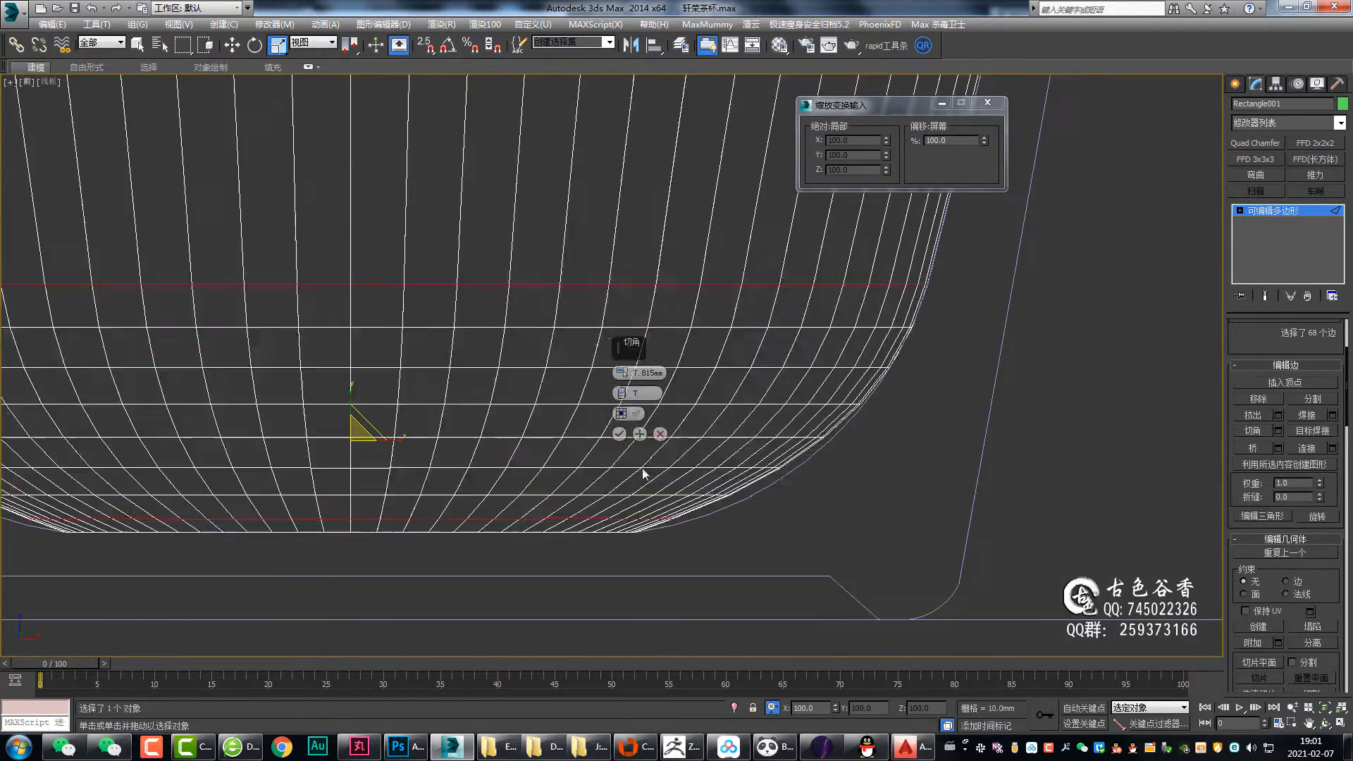
scroll(649, 486, "up", 2)
left_click(620, 434)
- Scale the new loops of the rounded inner bottom one by one to meet the section's inner profile curve
middle_click_drag(809, 416, 791, 360)
scroll(791, 359, "up", 2)
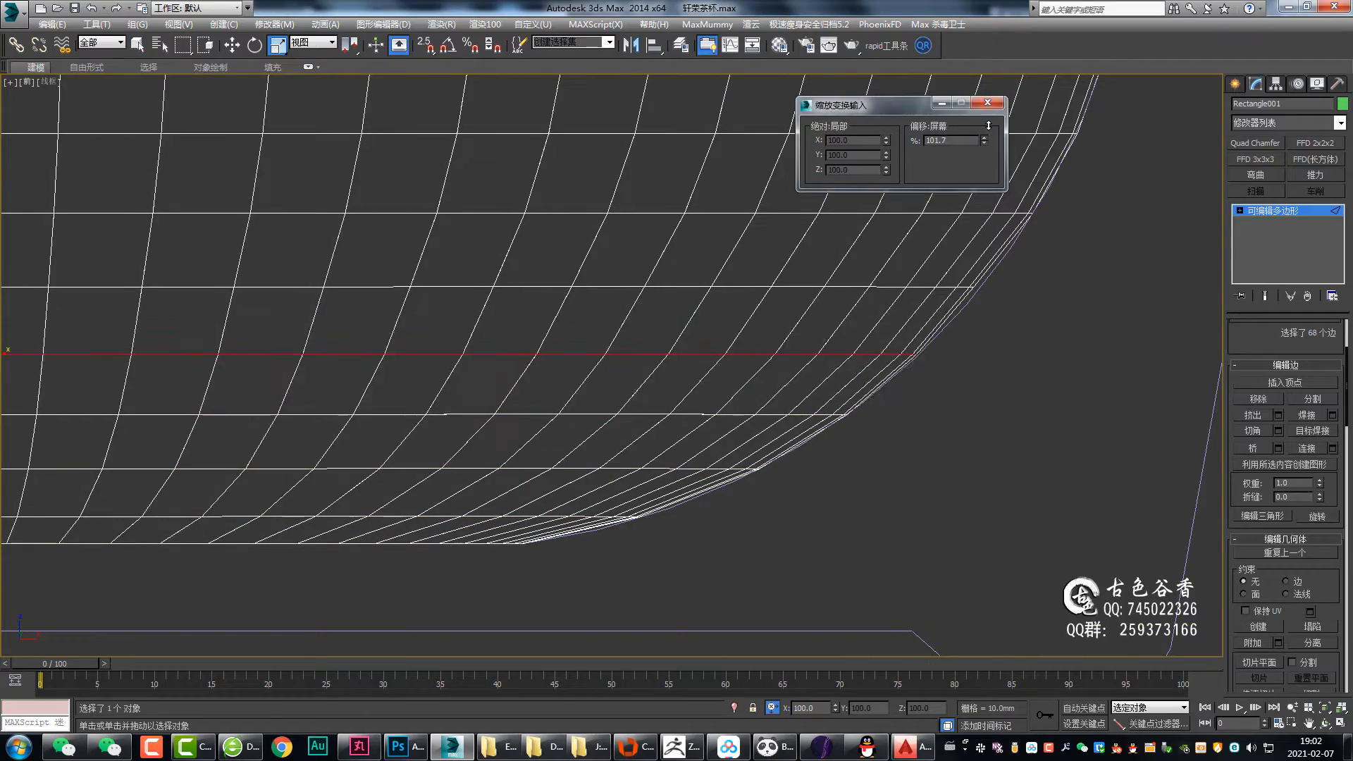
left_click_drag(989, 125, 989, 124)
double_click(874, 287)
middle_click_drag(797, 289, 756, 378)
scroll(747, 488, "down", 7)
left_click_drag(987, 296, 40, 336)
left_click(620, 434)
key("2")
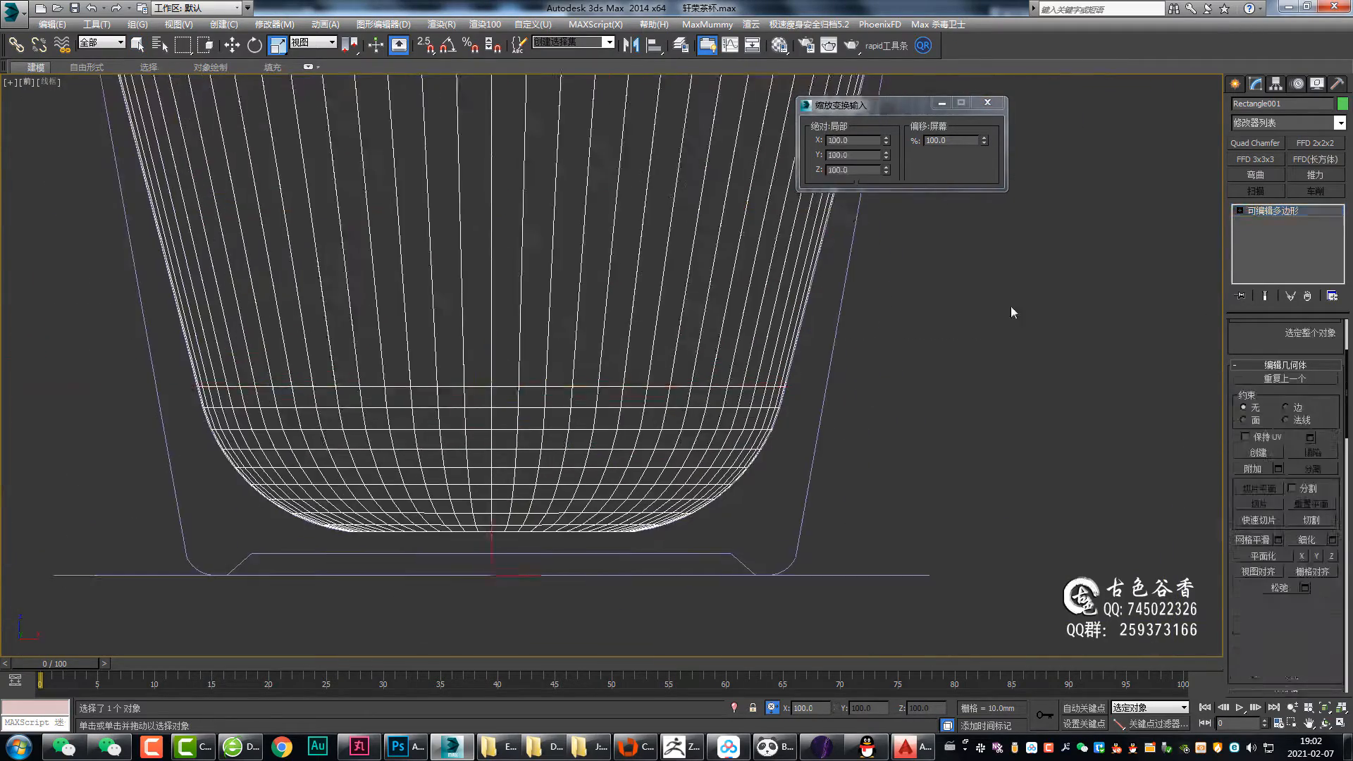
- Preview the cup with smoothing, inspect its rounded floor in perspective and front views, and check the AutoCAD drawing
key("p")
key("q")
key("ctrl+q")
scroll(586, 324, "up", 3)
key("2")
middle_click_drag(615, 529, 544, 350)
scroll(543, 350, "down", 3)
key("ctrl+q")
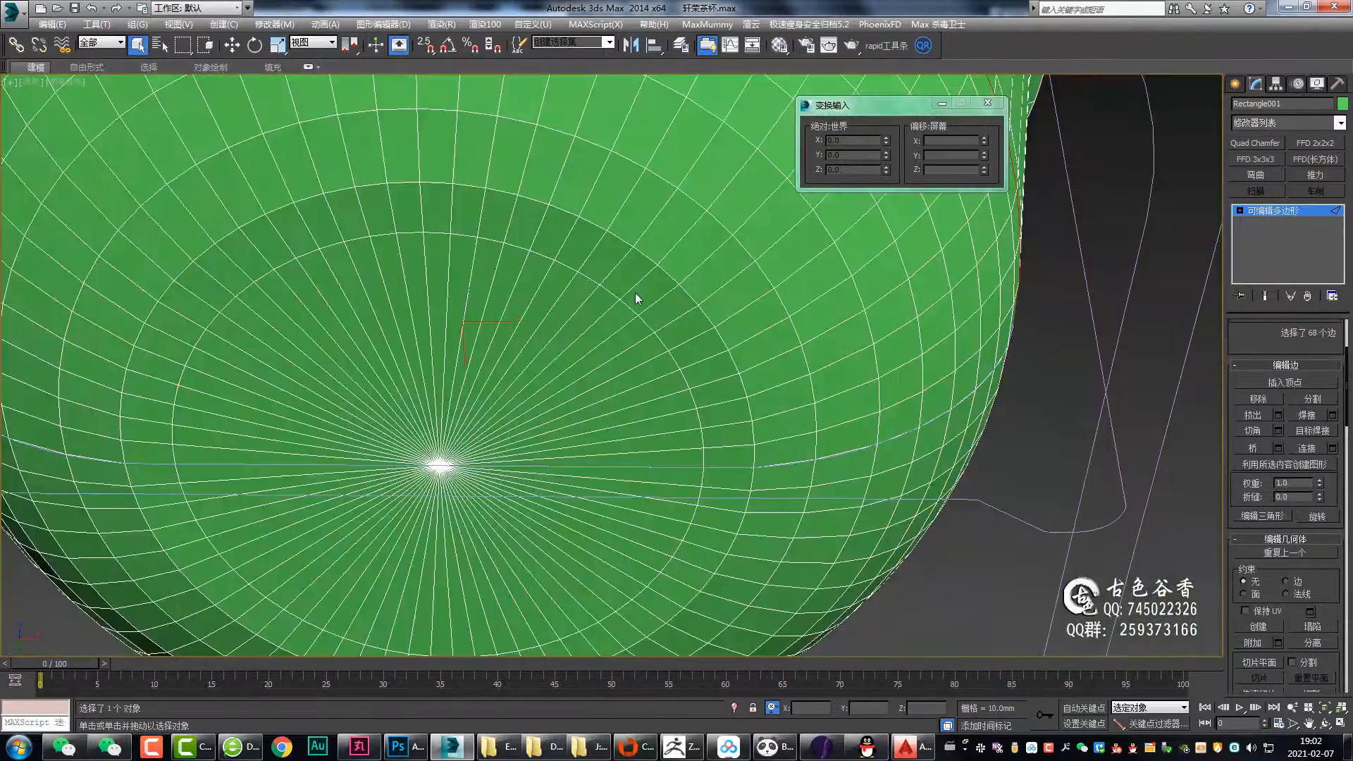
key("f")
key("2")
left_click(905, 747)
left_click(452, 747)
scroll(596, 557, "up", 9)
key("p")
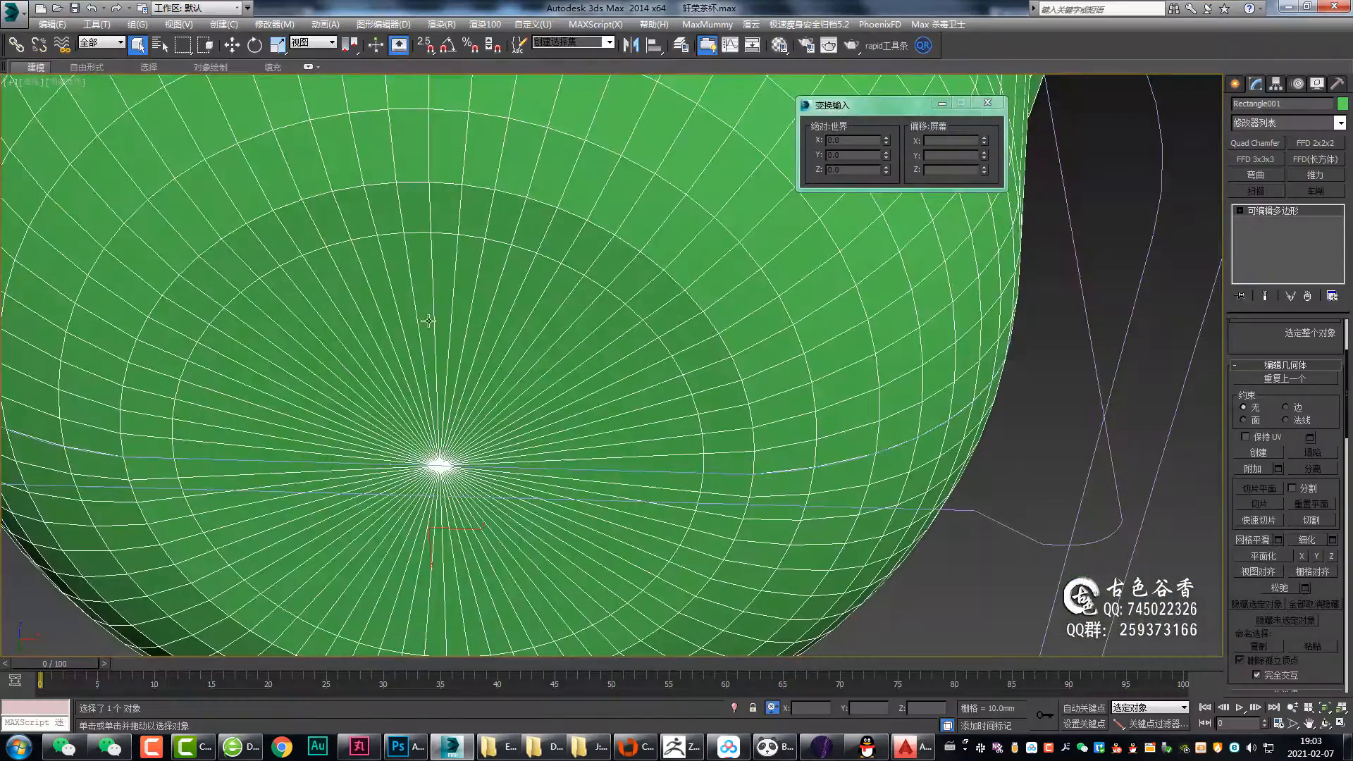
- Inset the cup's inner floor polygons to add one more ring inside the floor outline
key("4")
key("shift+i")
left_click_drag(615, 393, 615, 416)
left_click(619, 412)
- Expand the modeling ribbon and select every other radial edge around the floor's centre
key("2")
key("t")
scroll(546, 215, "up", 2)
left_click(531, 227)
left_click(583, 238, "ctrl")
left_click(633, 258, "ctrl")
left_click(661, 264, "ctrl")
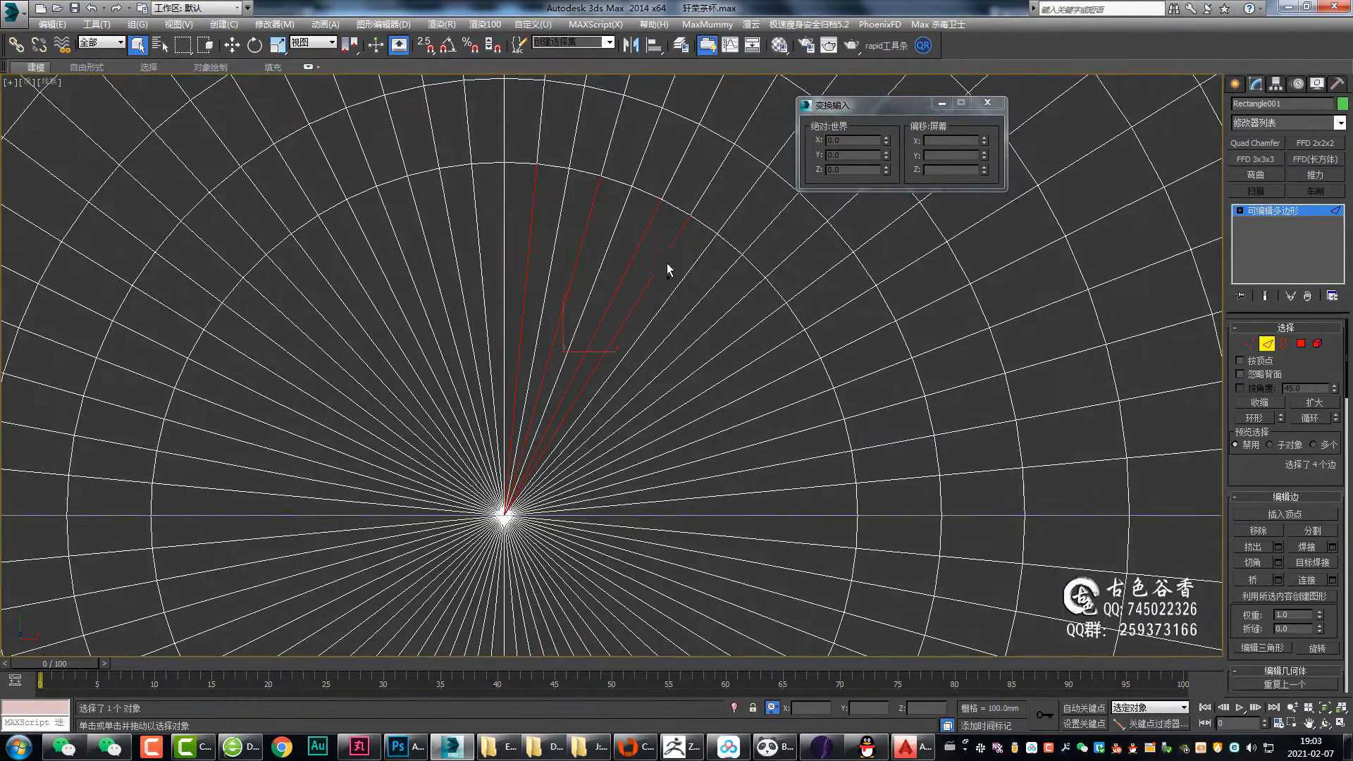
left_click(307, 67)
left_click(297, 120)
scroll(462, 398, "down", 2)
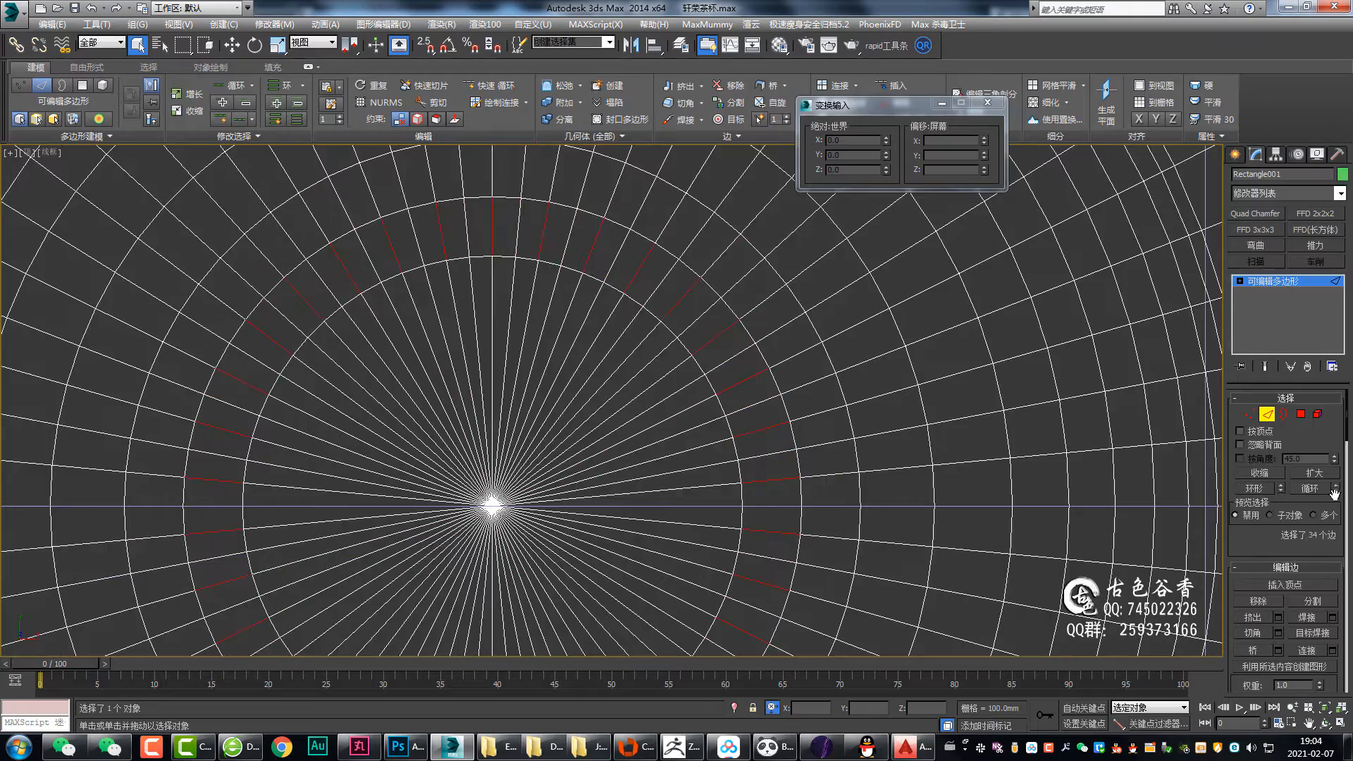
- Extend the alternating selection to the floor centre's radial edges and remove every other one
left_click(1336, 491, "ctrl")
scroll(691, 461, "down", 2)
middle_click_drag(562, 372, 578, 308)
middle_click_drag(752, 525, 701, 405)
middle_click_drag(402, 188, 401, 348)
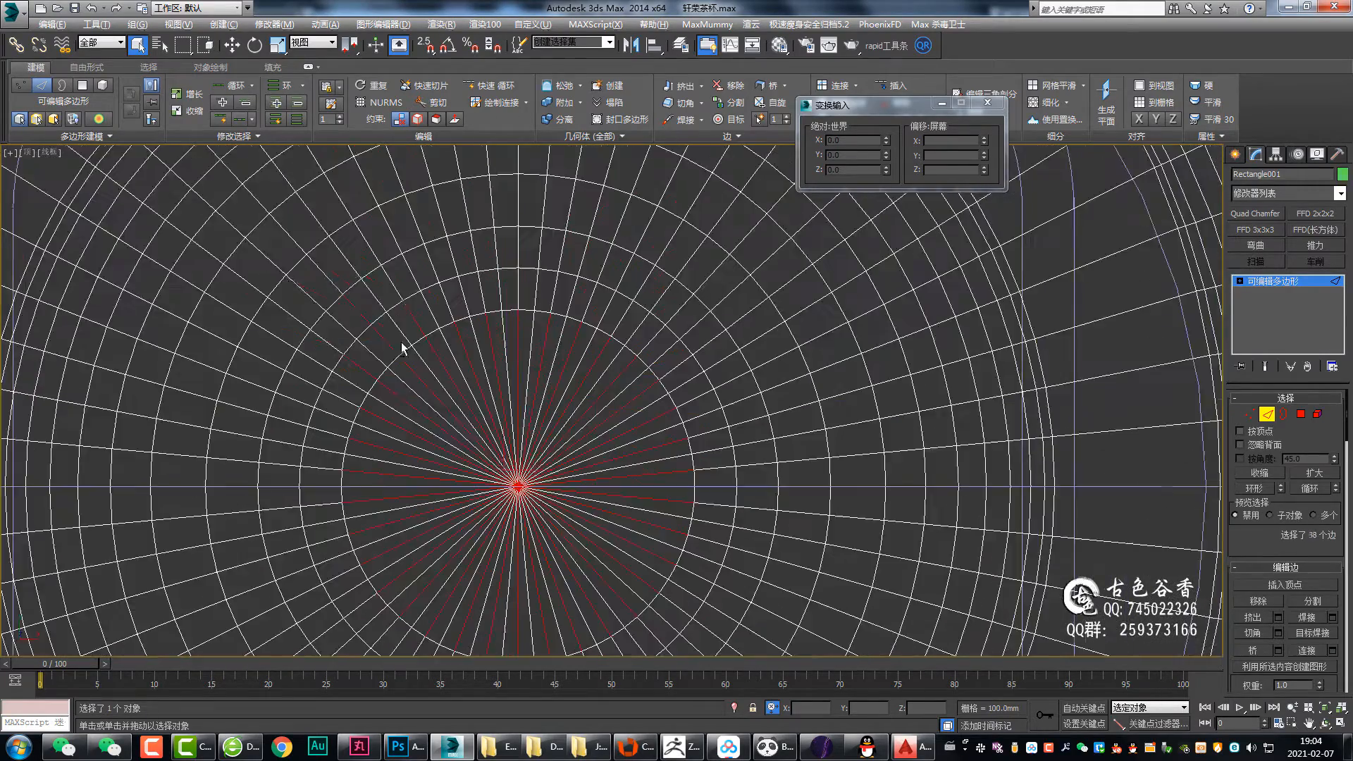
key("p")
key("f")
left_click(819, 433)
left_click(809, 408)
- Select the ring of vertical inner wall edges and connect them with evenly spaced horizontal loops
key("p")
middle_click_drag(648, 465, 721, 367, "alt")
key("2")
left_click(720, 367)
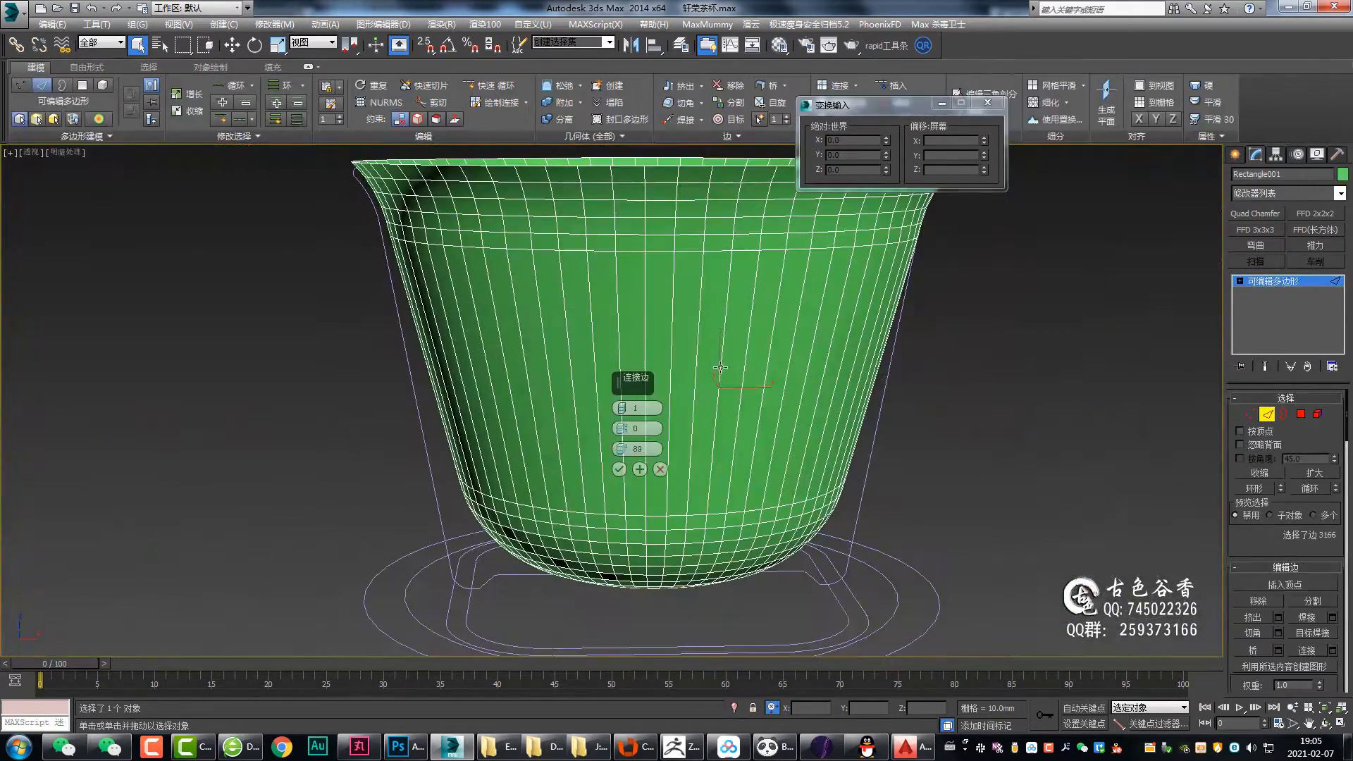
key("alt+r")
left_click_drag(621, 408, 621, 381)
middle_click_drag(720, 395, 720, 368, "alt")
left_click(619, 468)
- Examine the inner wall's new loops and the floor centre in front and perspective views
key("alt+q")
double_click(744, 574)
key("f")
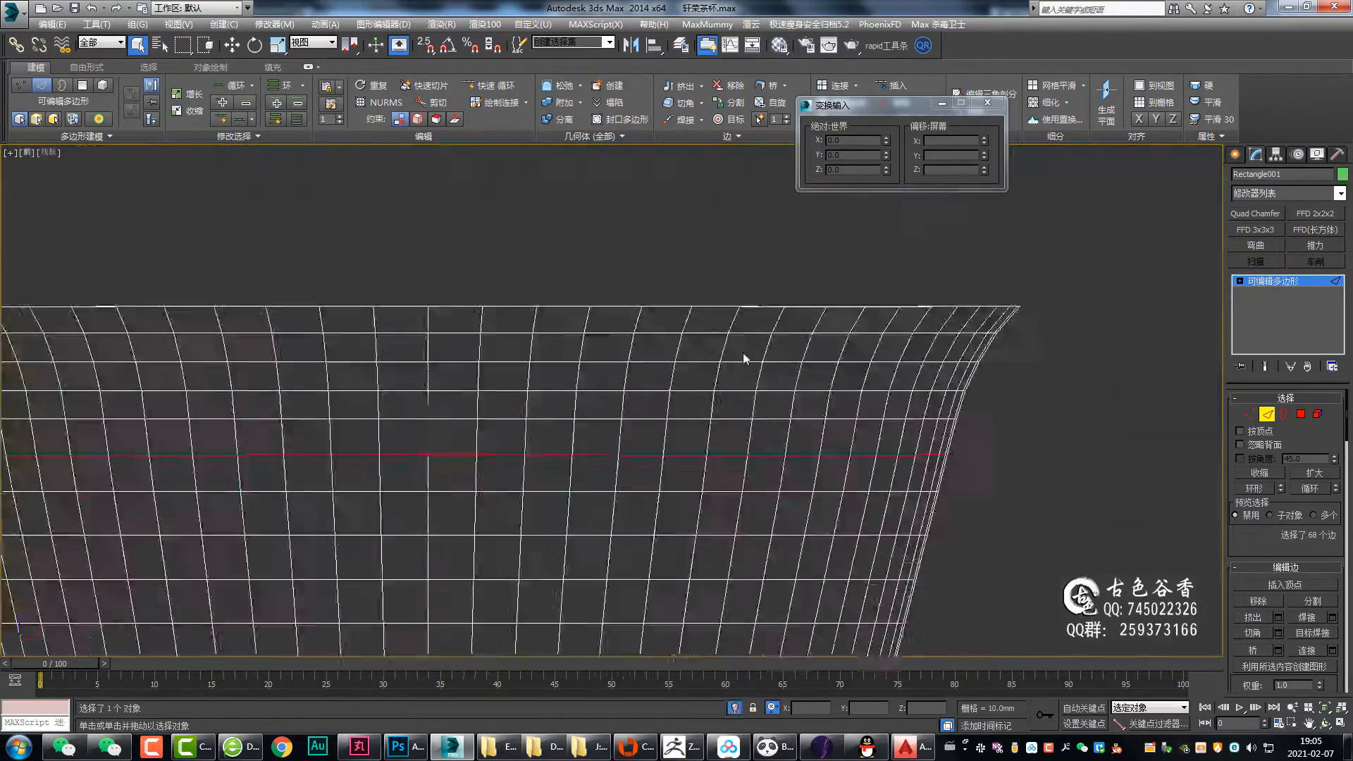
scroll(773, 395, "up", 2)
key("p")
key("2")
key("2")
middle_click_drag(719, 451, 710, 350, "alt")
scroll(711, 360, "down", 2)
key("4")
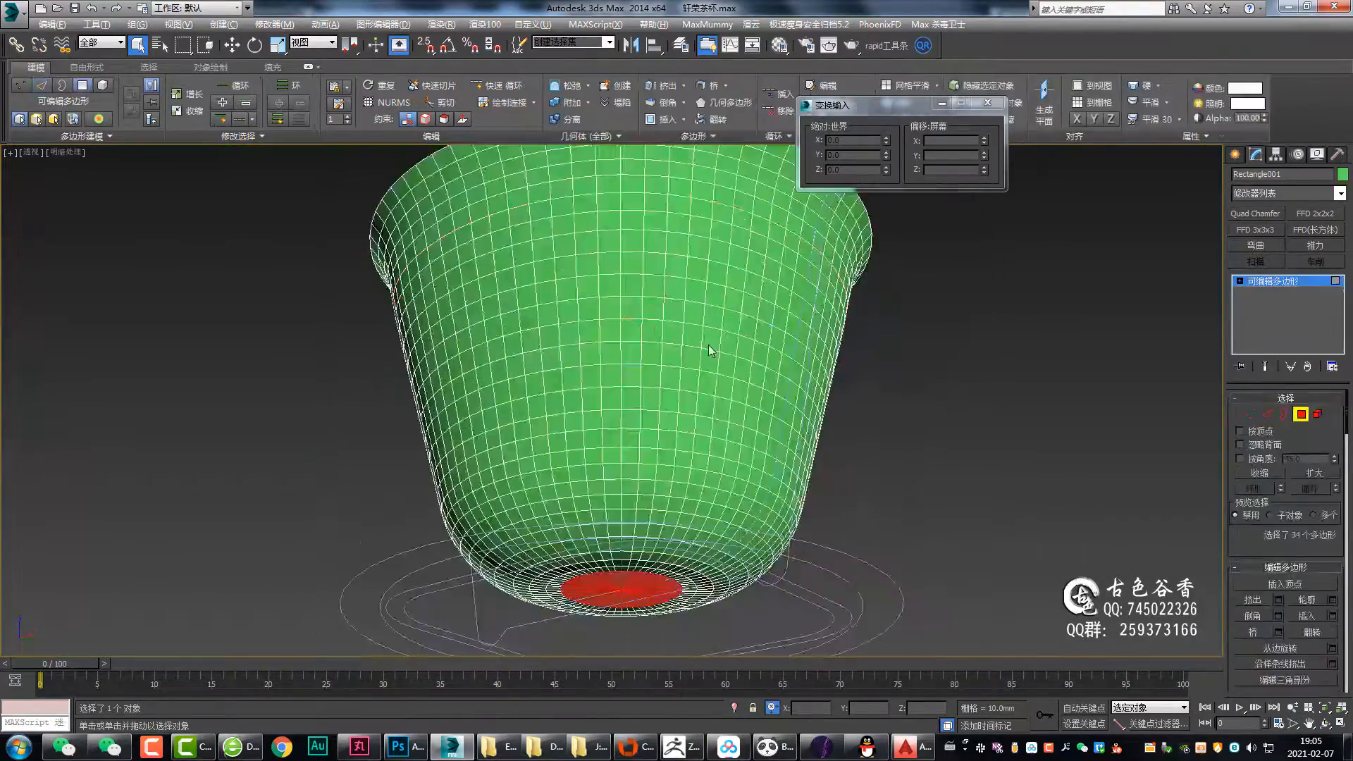
- Lower the rim's top edge loop in the front view to the height of the section's lip
key("f")
key("F3")
key("1")
key("w")
scroll(962, 298, "down", 5)
scroll(963, 297, "up", 6)
key("ctrl+a")
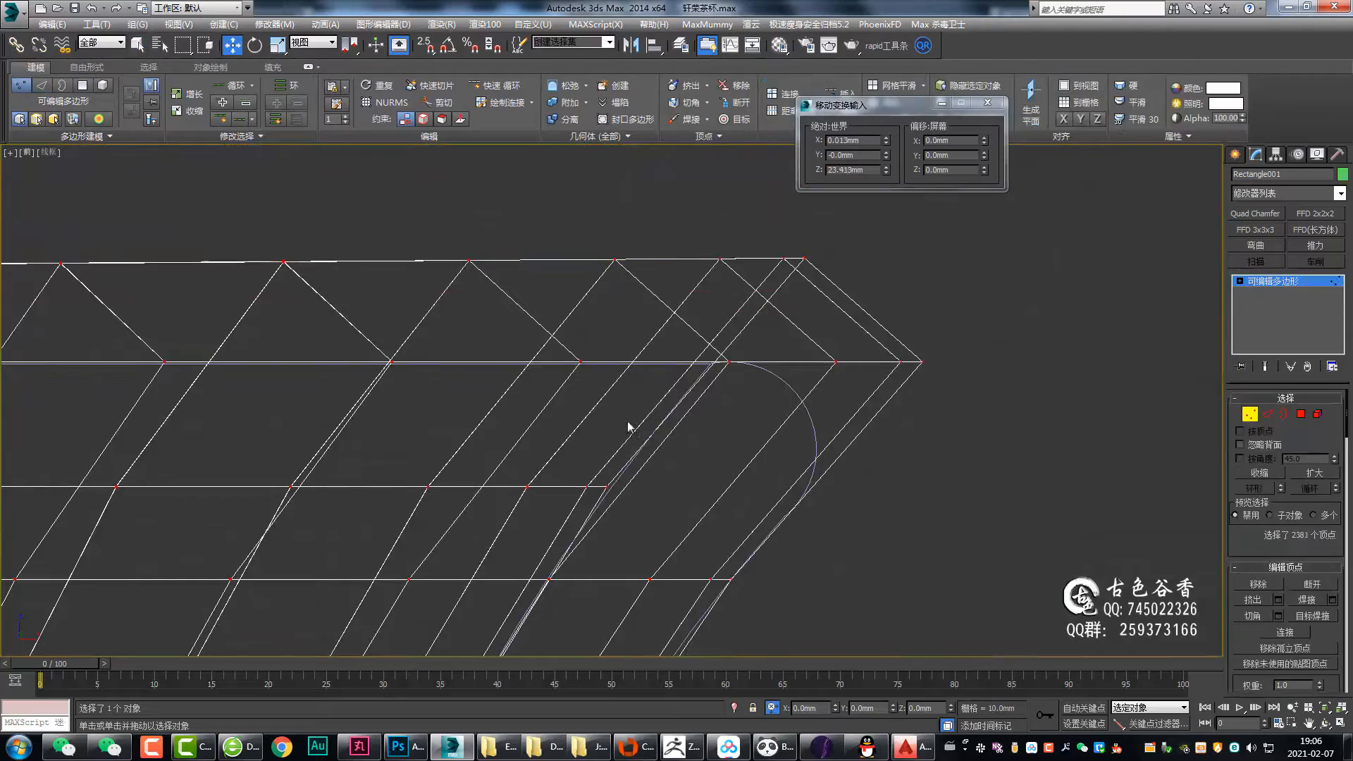
key("2")
left_click_drag(698, 259, 698, 354)
- Chamfer the outer rim edge loop with 5 segments to round the lip
scroll(698, 218, "up", 2)
middle_click_drag(687, 431, 532, 331)
key("s")
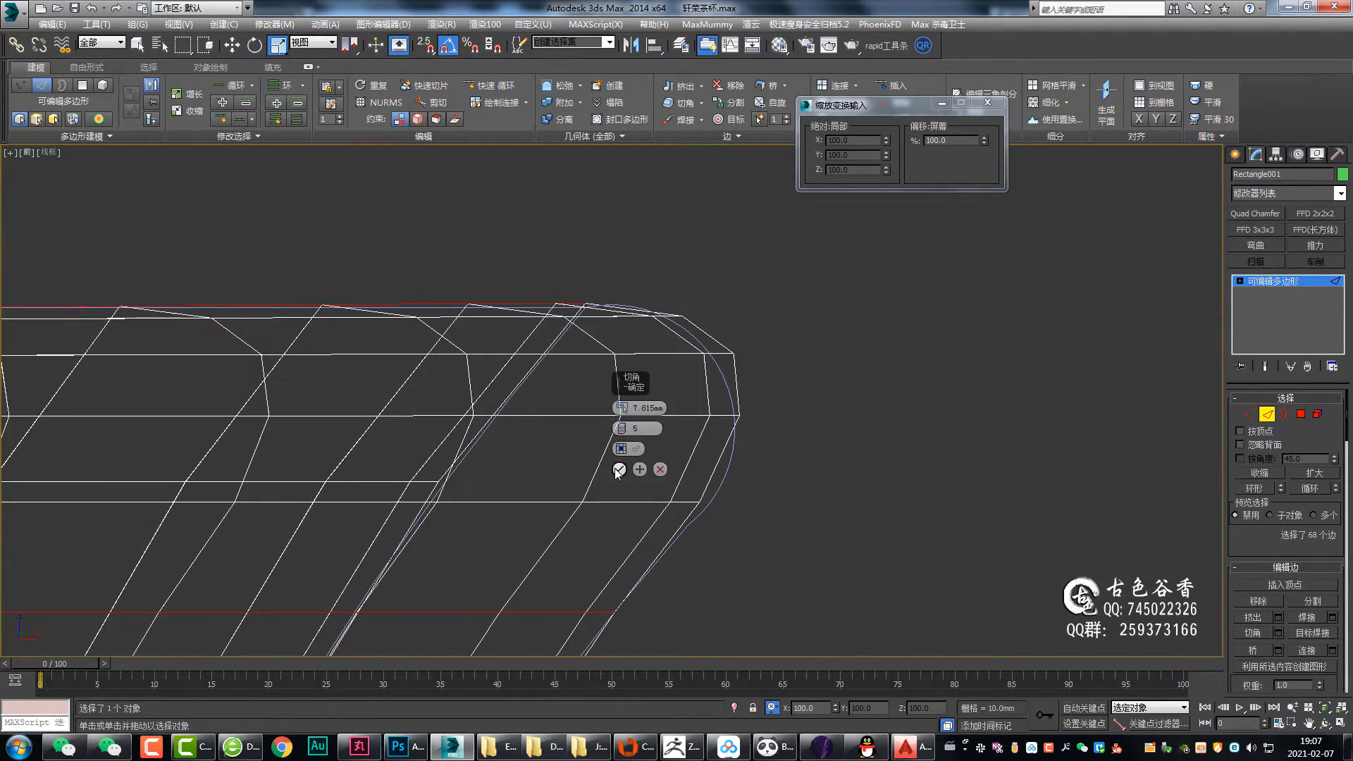
left_click(618, 469)
- Scale the rounded lip's edge loops so they follow the section's lip curve
key("p")
key("F3")
double_click(743, 483)
key("f")
key("F3")
middle_click_drag(771, 293, 920, 239)
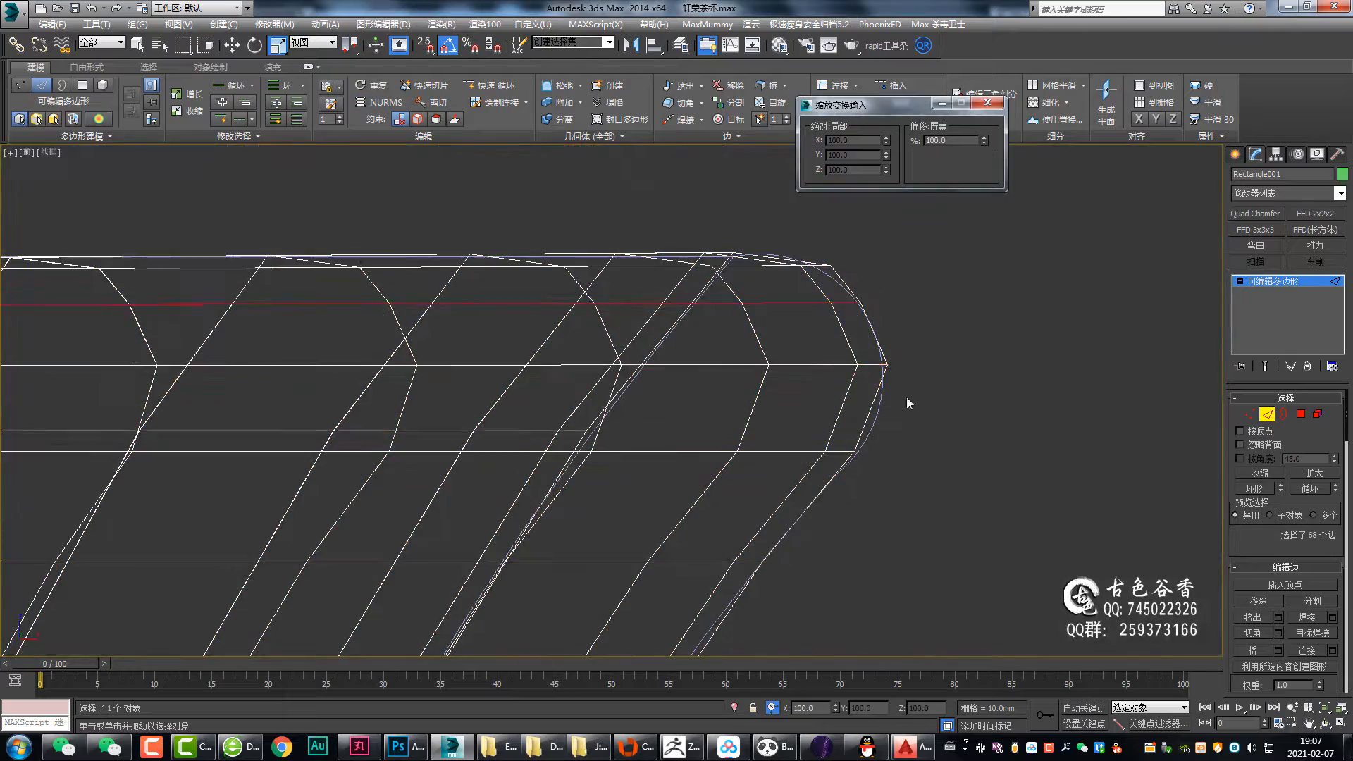
double_click(832, 364)
key("ctrl+q")
left_click_drag(984, 140, 984, 130)
key("ctrl+q")
double_click(804, 303)
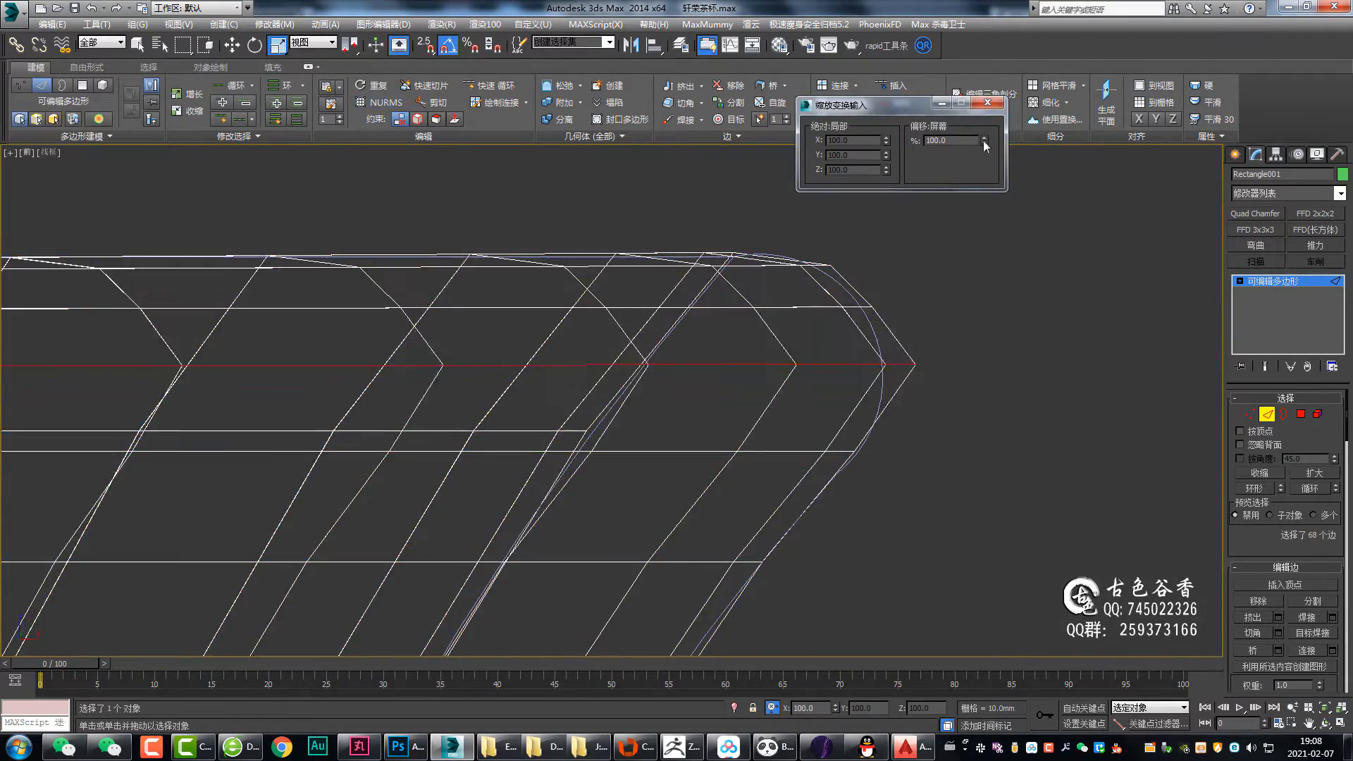
key("ctrl+q")
- Chamfer the inner rim edge loop to soften the inside of the lip
scroll(767, 263, "up", 3)
key("p")
key("F3")
left_click(620, 469)
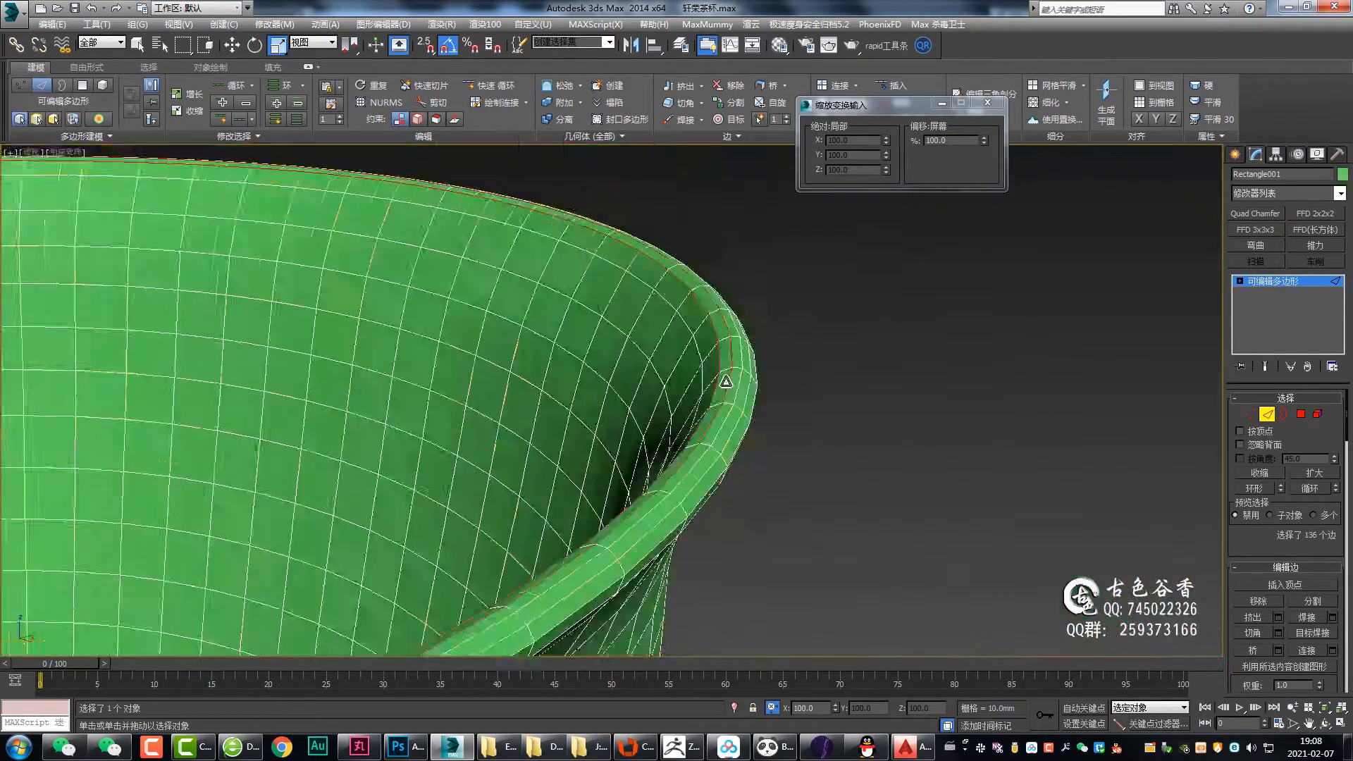
key("f")
key("F3")
- Move and scale the lip's lower outer edge loop onto the section outline
key("w")
key("ctrl+q")
scroll(858, 347, "down", 5)
key("ctrl+q")
double_click(809, 471)
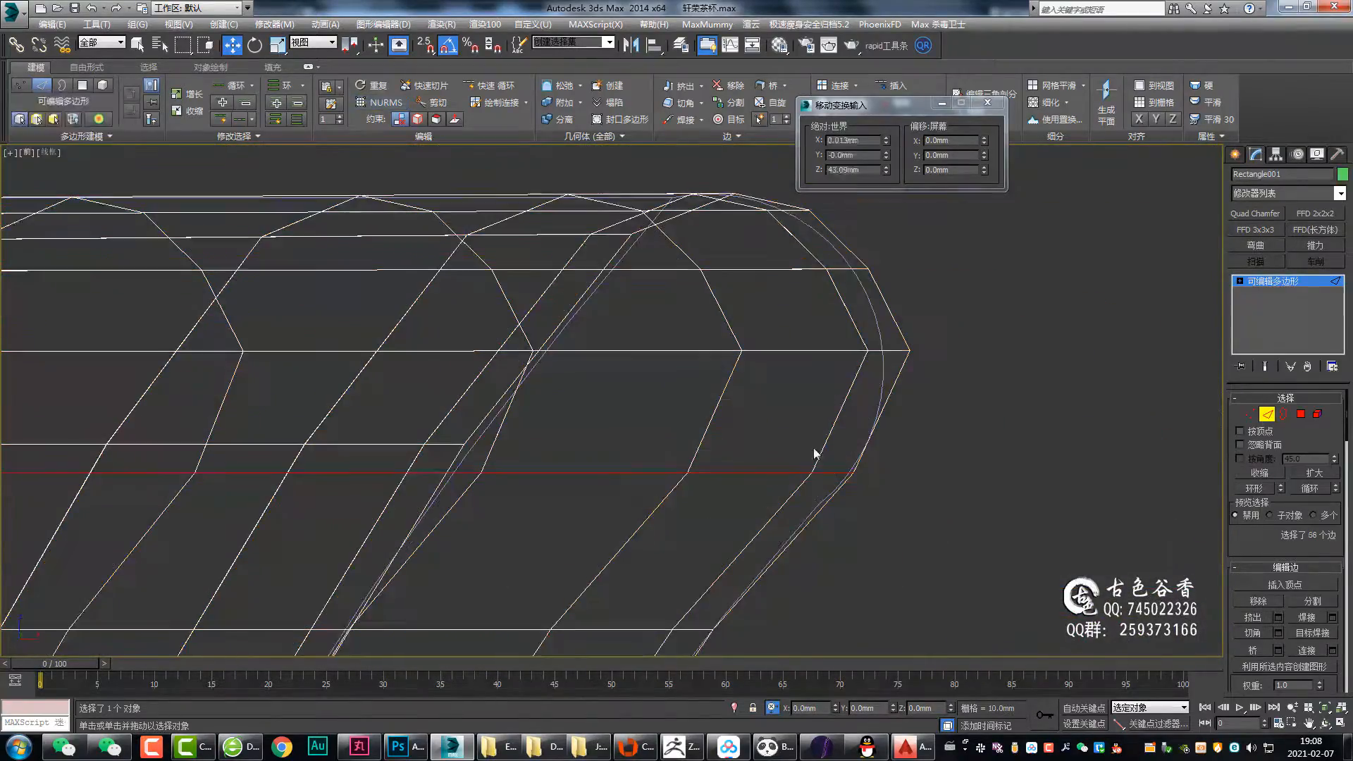
key("r")
key("ctrl+q")
left_click(1271, 282)
- Select the open bottom border of the outer wall and cap it
key("p")
key("ctrl+q")
scroll(704, 461, "down", 4)
middle_click_drag(704, 462, 628, 369, "alt")
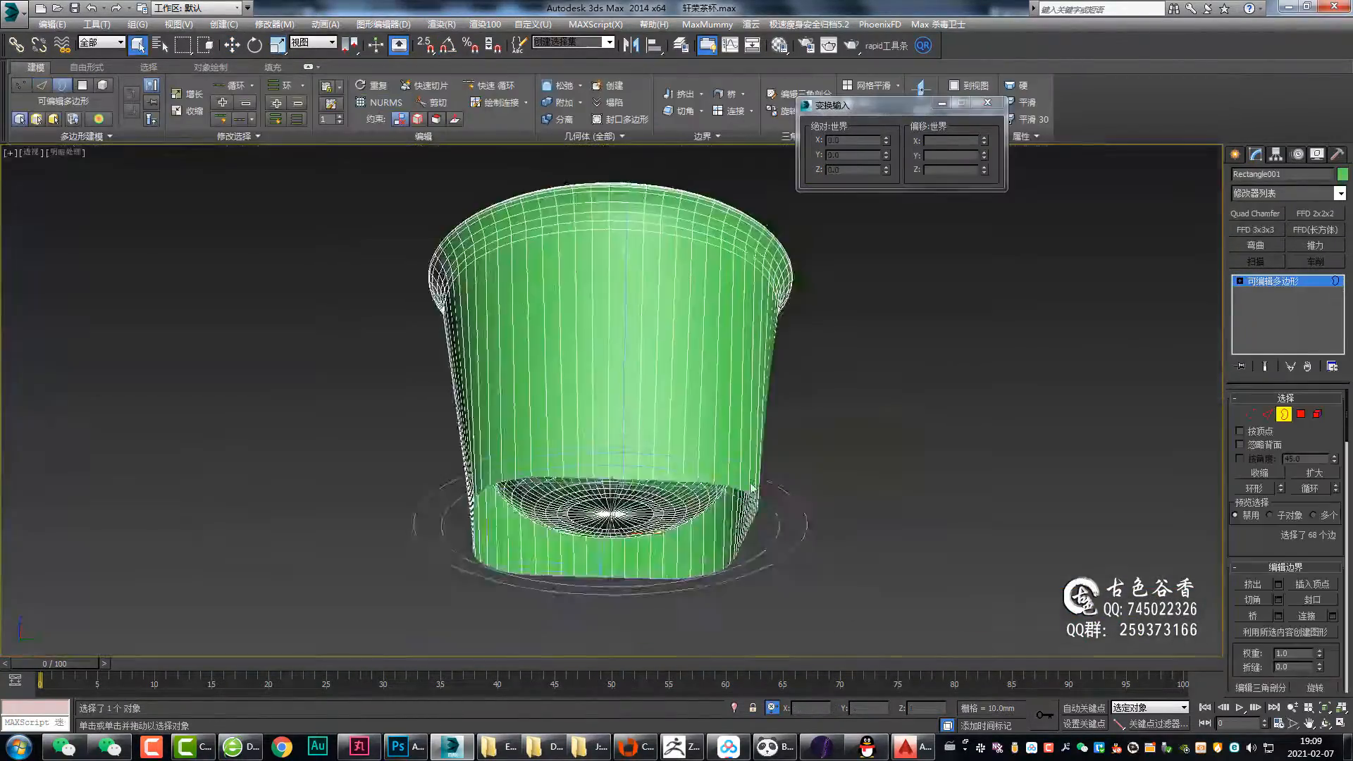
key("alt+p")
- Inset the base polygon to form the ring of the cup's foot
key("4")
key("t")
scroll(645, 369, "up", 4)
left_click(619, 449)
key("f")
scroll(722, 404, "down", 2)
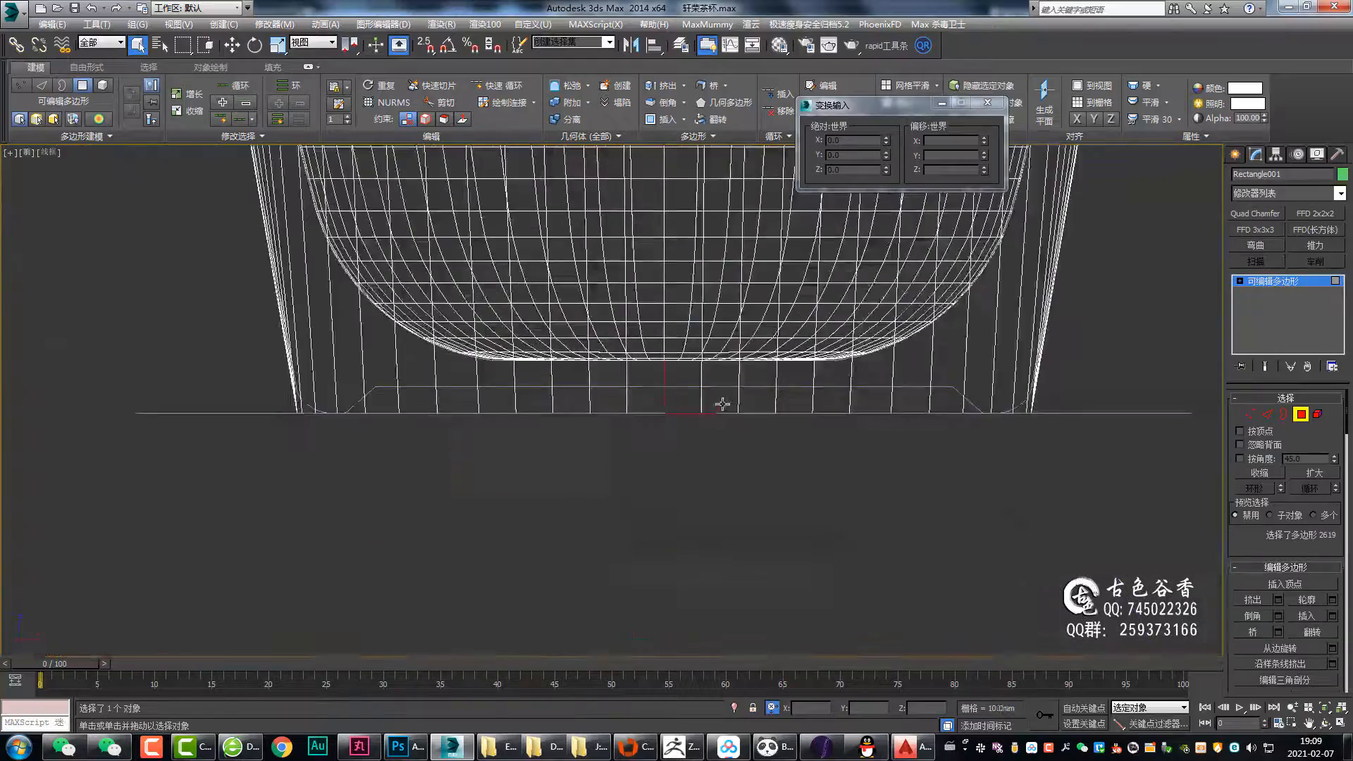
middle_click_drag(722, 404, 697, 406)
key("shift+e")
key("alt+w")
key("alt+w")
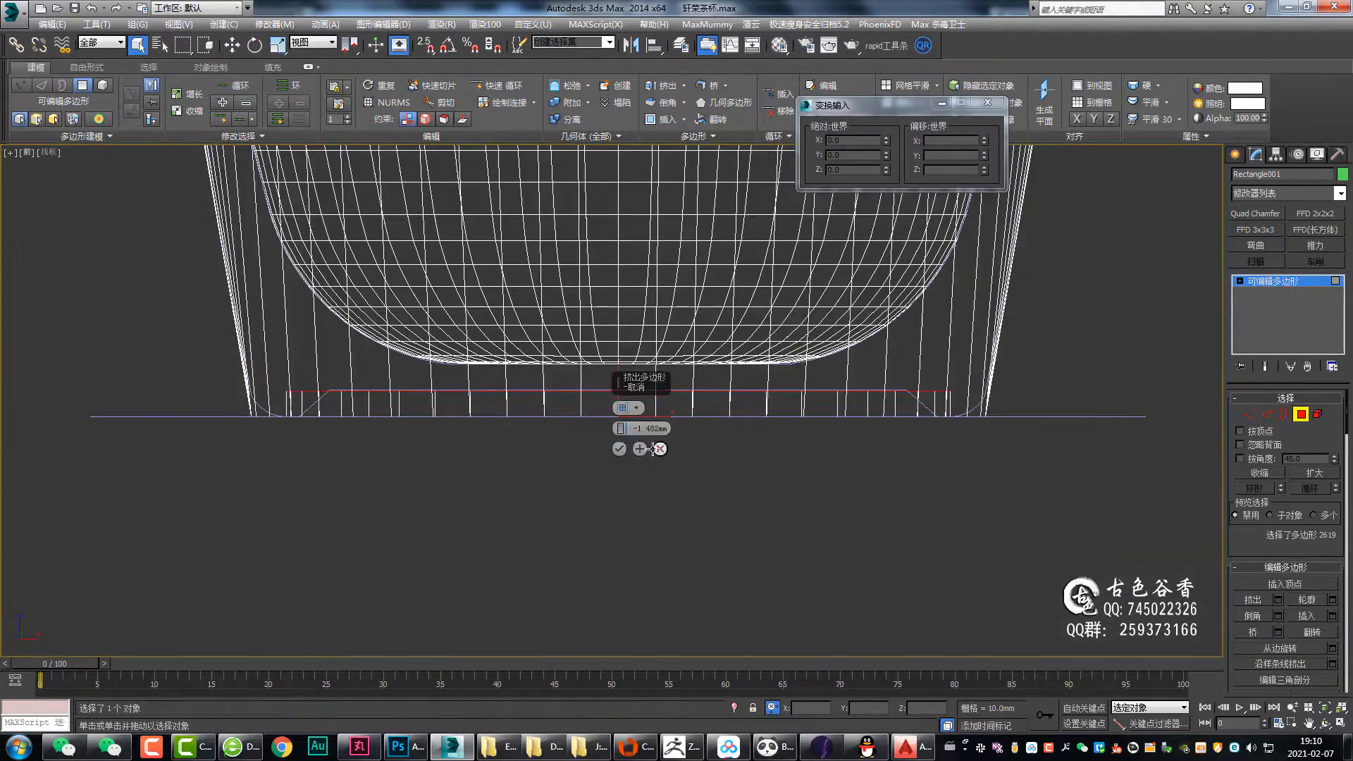
scroll(891, 407, "up", 4)
middle_click_drag(890, 408, 780, 437)
left_click(660, 469)
- Grow the selection to the whole base and scale it toward the section's outer outline
key("p")
left_click(1314, 473)
key("f")
key("r")
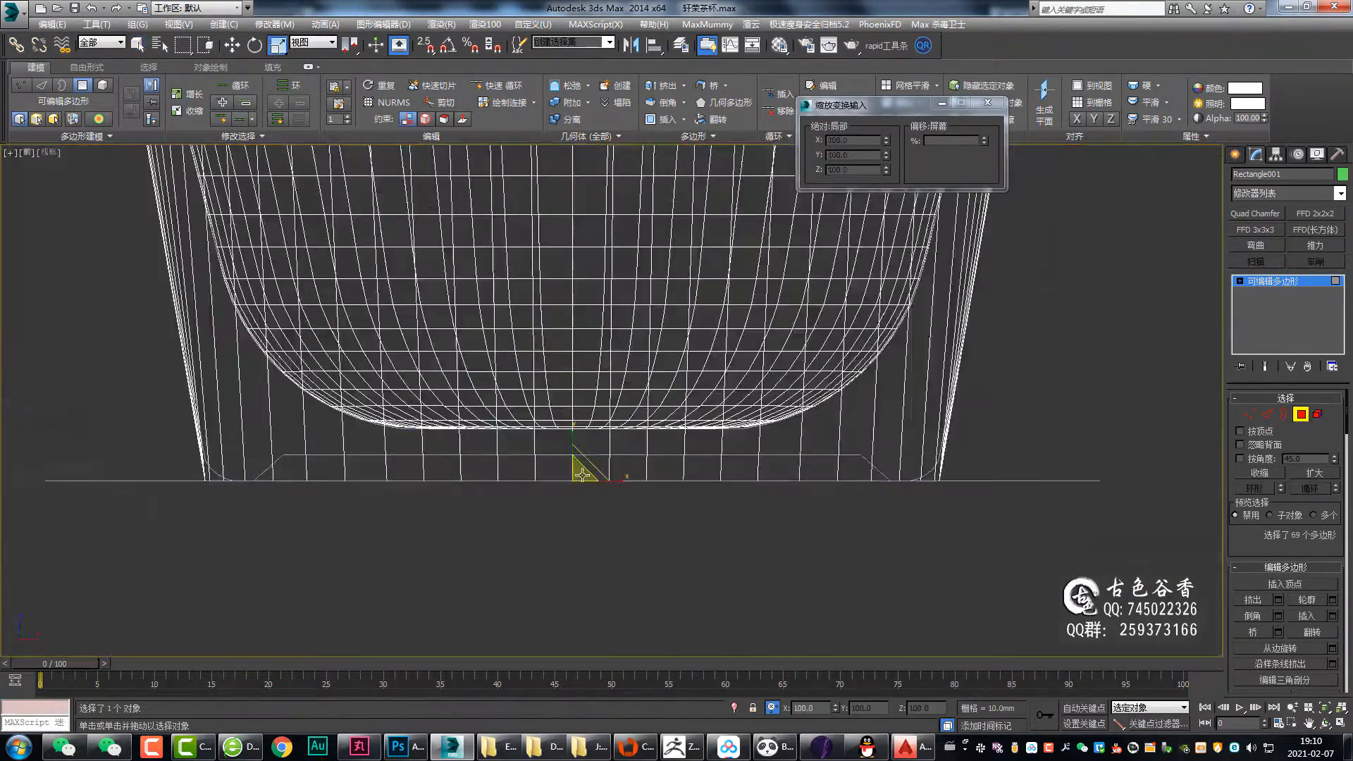
- Try to bevel the inset base polygon inward with a height of -1.001 mm and an outline of -1.0 mm
scroll(933, 445, "up", 5)
key("p")
key("f")
scroll(775, 451, "down", 3)
left_click(1279, 615)
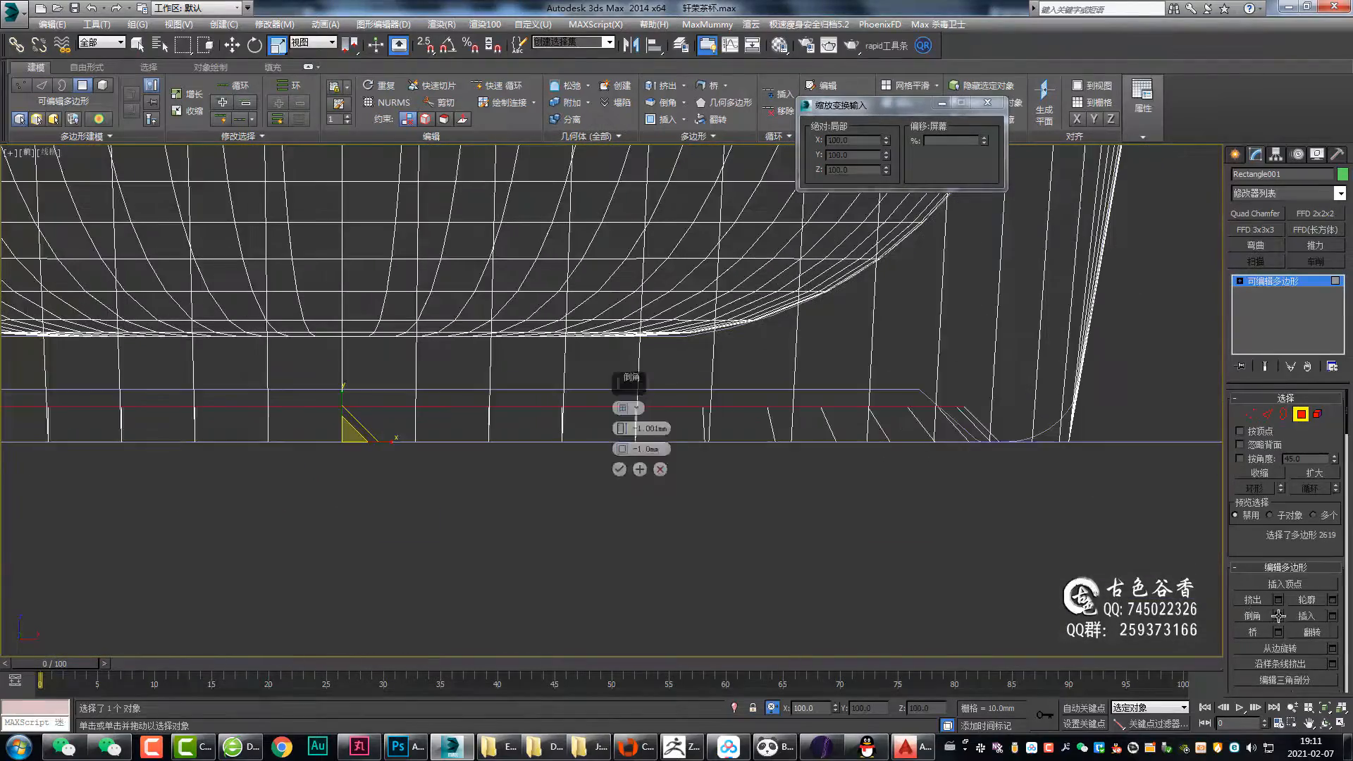
- Grow the selection to the whole base, adjust its scale, and bevel the inset panel inward to form the recessed foot
key("b")
key("ctrl+Page_Up")
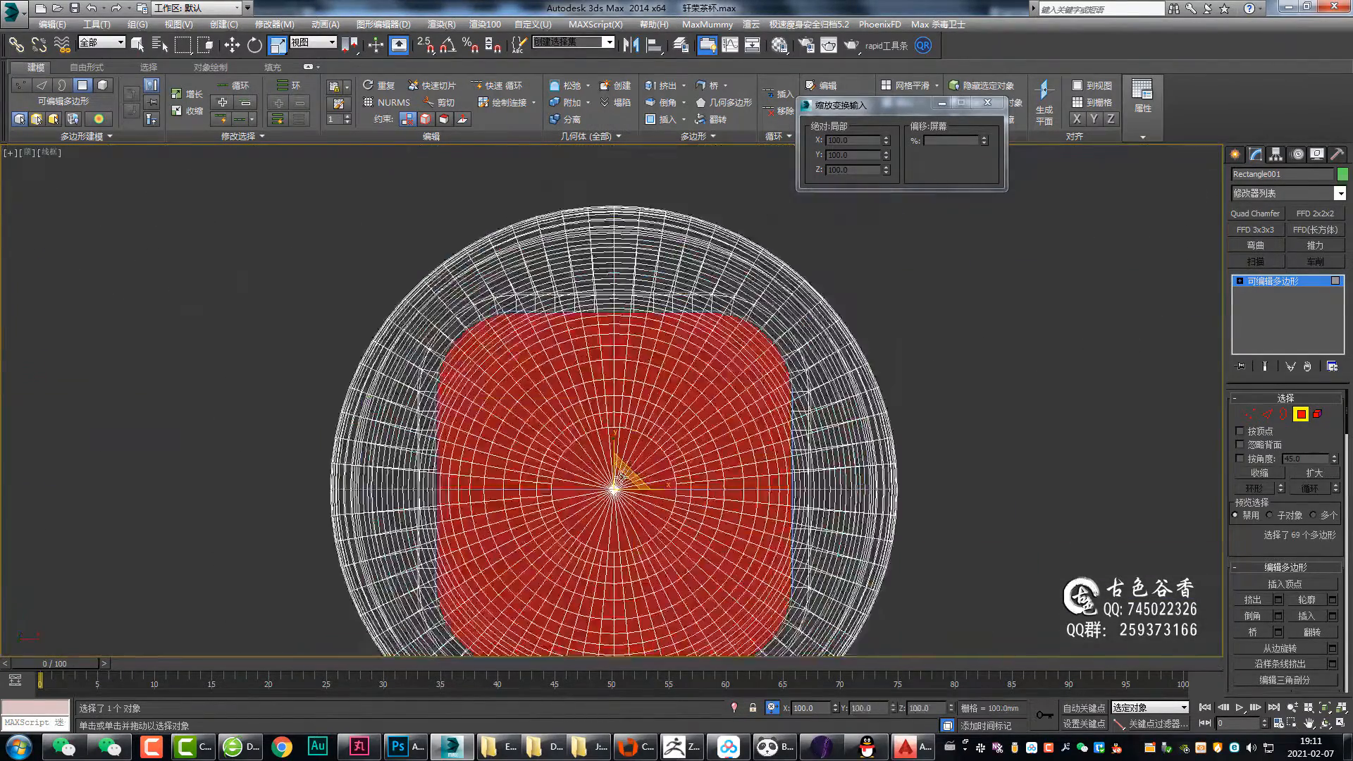
key("f")
scroll(951, 400, "up", 4)
key("p")
key("f")
scroll(682, 397, "down", 3)
key("2")
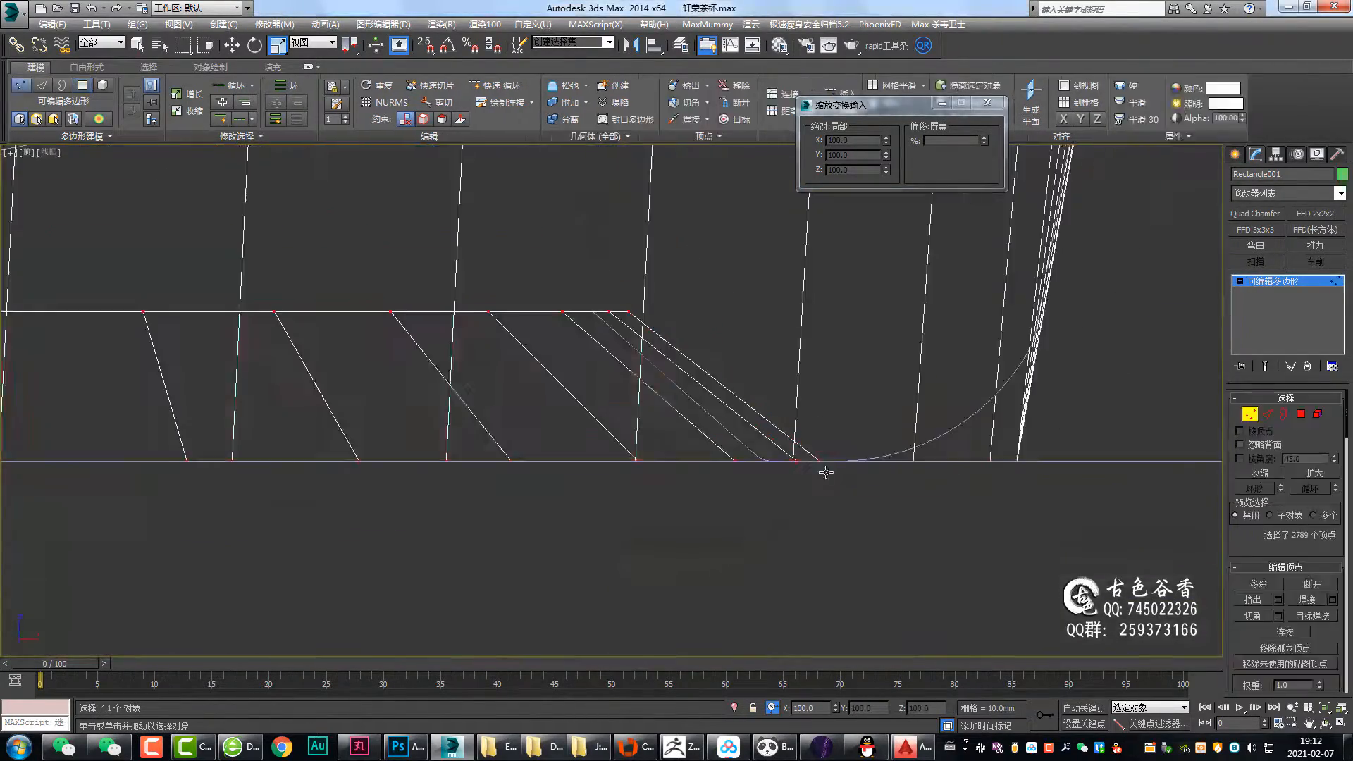
double_click(825, 460)
key("p")
key("f")
left_click(1278, 632)
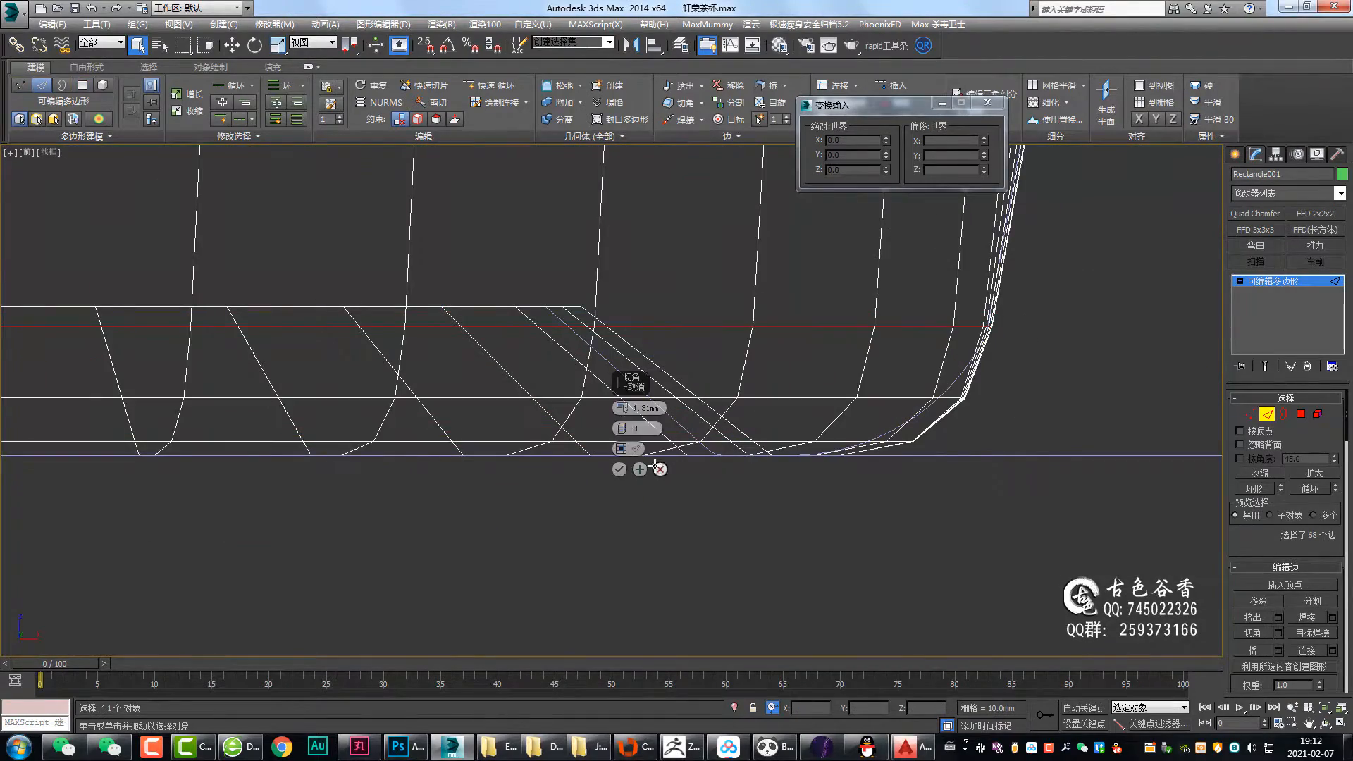
- Connect an edge loop around the outer wall near the base and chamfer the outer bottom edge by 1.811 mm with 4 segments
middle_click_drag(1001, 358, 883, 389)
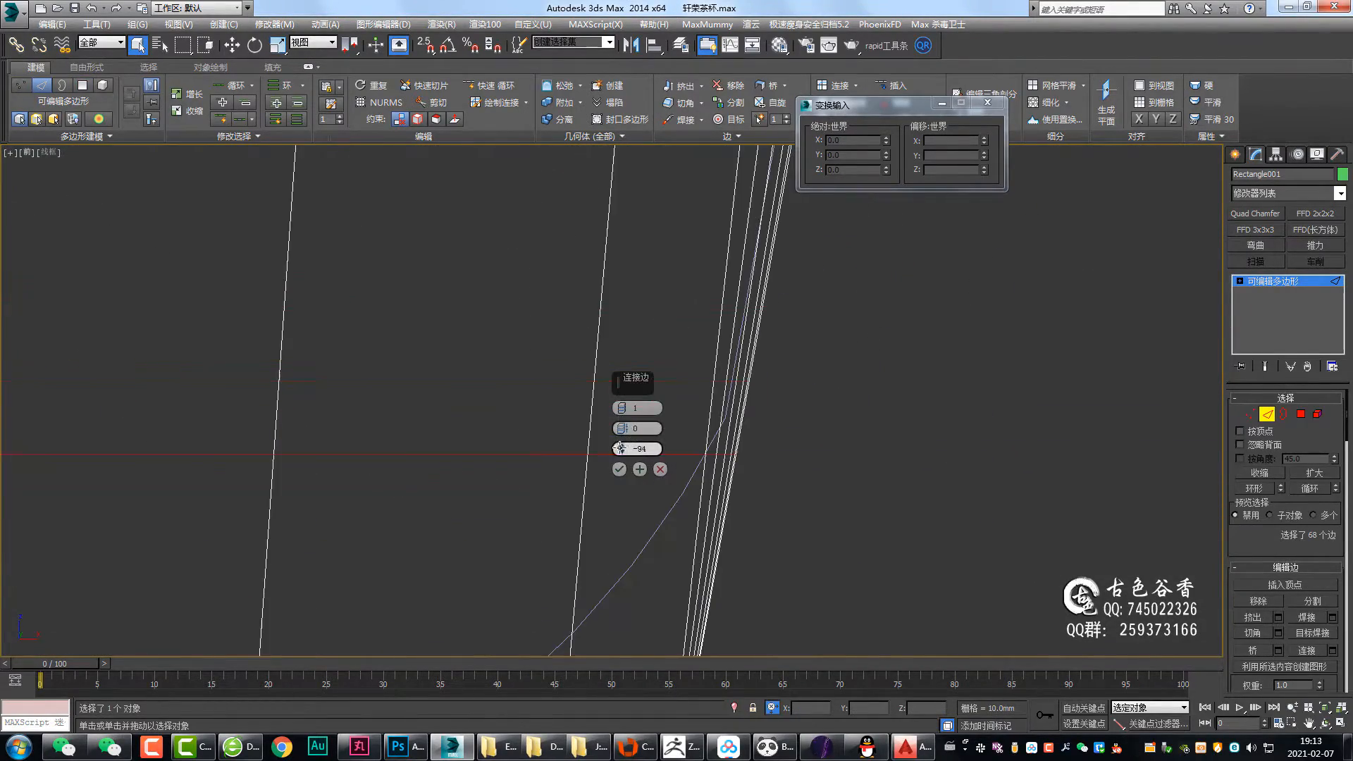
left_click_drag(623, 359, 622, 350)
left_click(622, 426)
key("p")
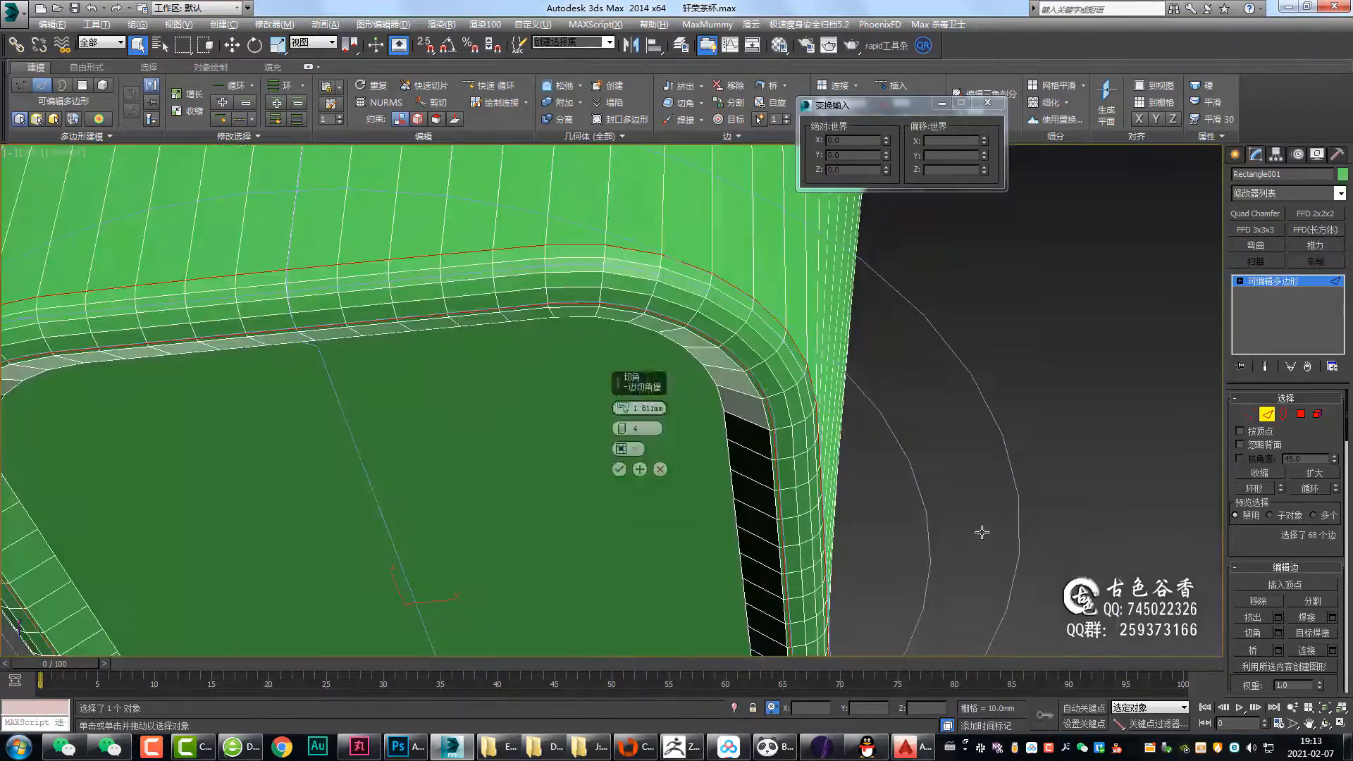
- Scale the rounded foot's edge loop to fit the section curve and connect another loop on the wall above it
key("f")
key("r")
key("p")
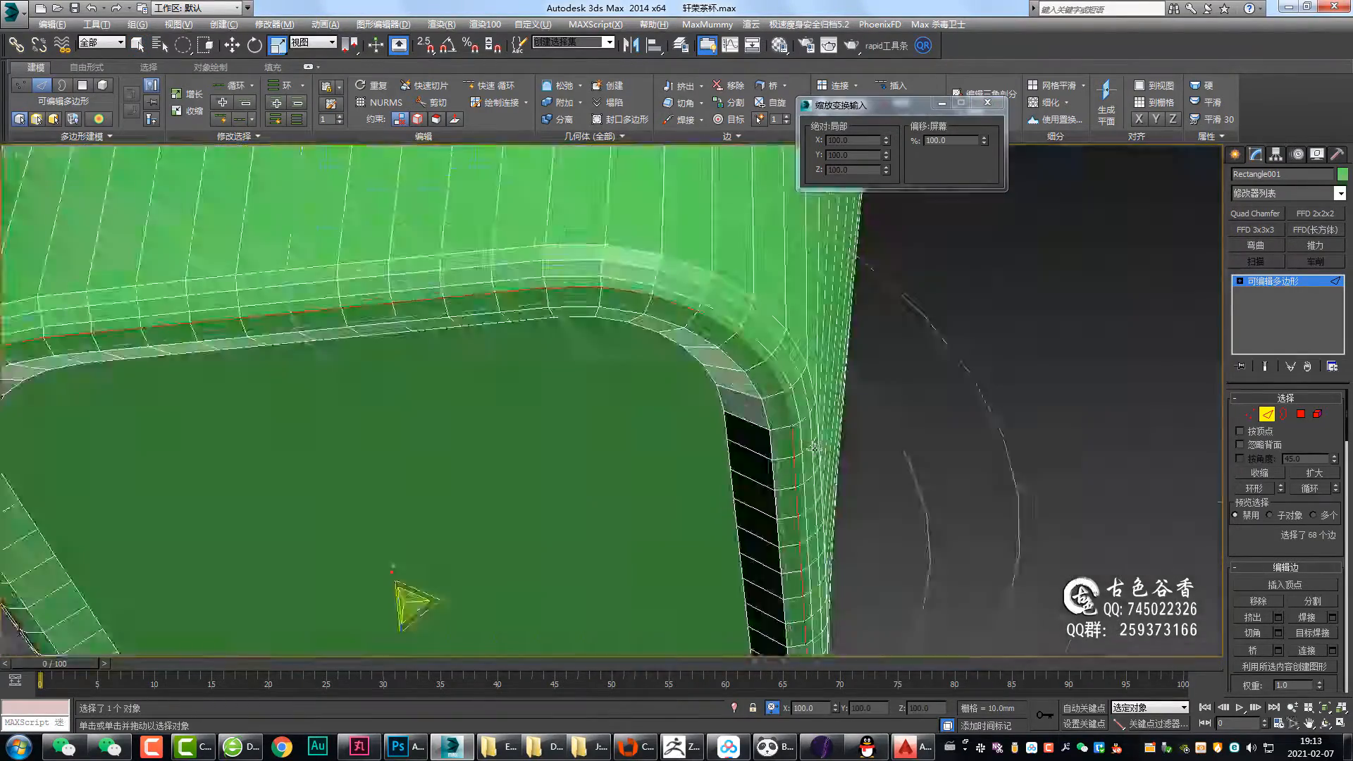
key("f")
left_click(619, 468)
key("p")
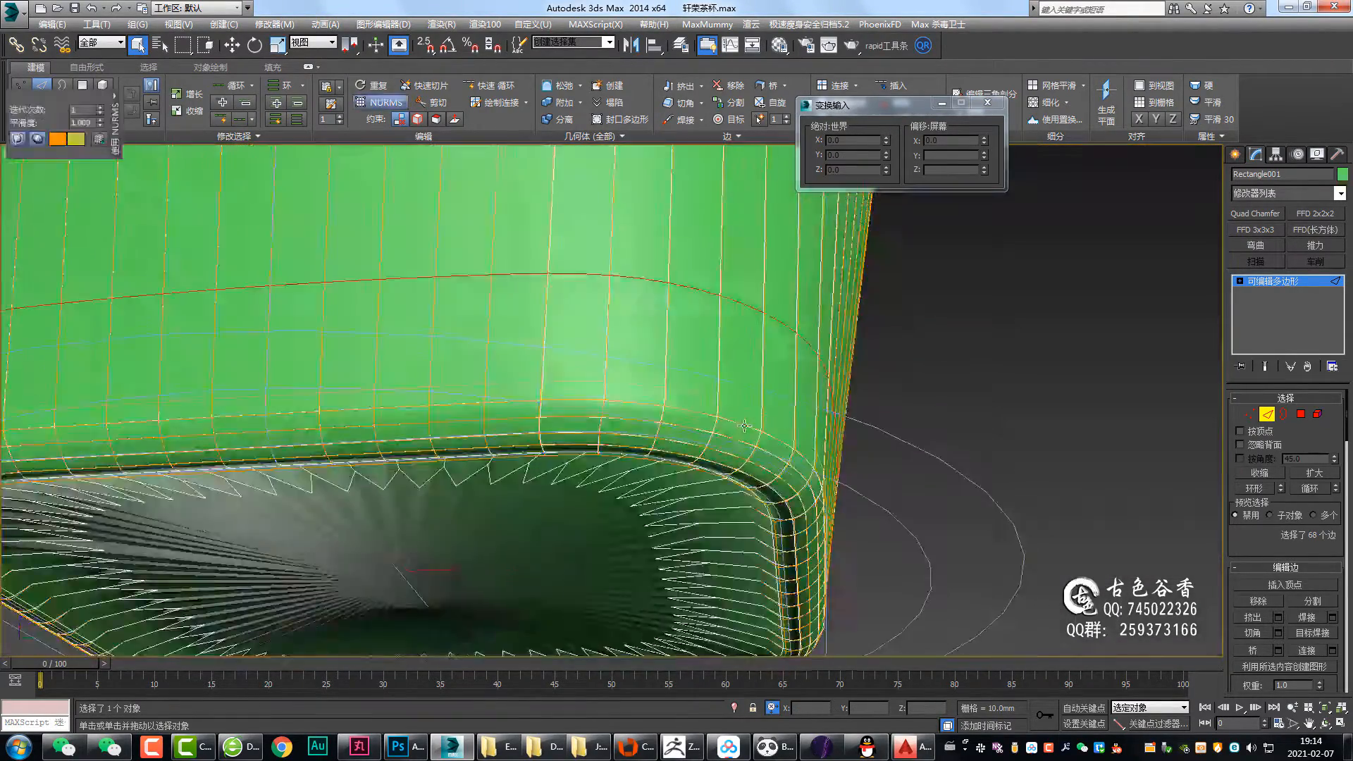
- Finish the connected loop on the outer wall and inset the recessed base polygon
left_click(620, 469)
middle_click_drag(632, 437, 734, 401, "alt")
key("4")
left_click(734, 402)
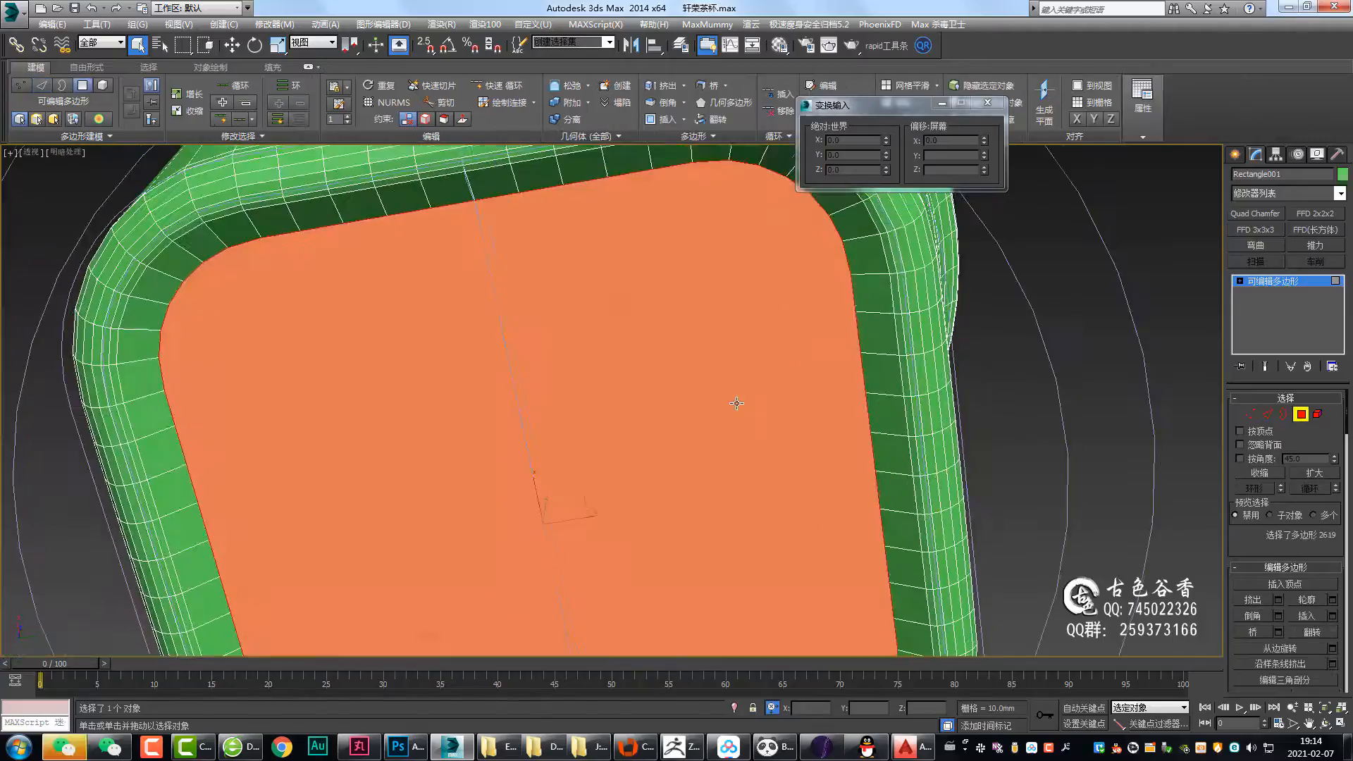
left_click(1332, 615)
left_click_drag(623, 428, 622, 416)
left_click(621, 448)
scroll(680, 396, "down", 4)
left_click(619, 449)
- Collapse the inset base panel's vertices at each rounded corner into a single point
key("1")
middle_click_drag(619, 449, 758, 381, "alt")
scroll(755, 414, "up", 4)
left_click_drag(757, 381, 789, 408)
middle_click_drag(789, 409, 525, 349, "alt")
key("ctrl+alt+c")
scroll(677, 451, "down", 4)
scroll(463, 338, "up", 4)
scroll(462, 338, "up", 3)
left_click_drag(525, 348, 563, 388)
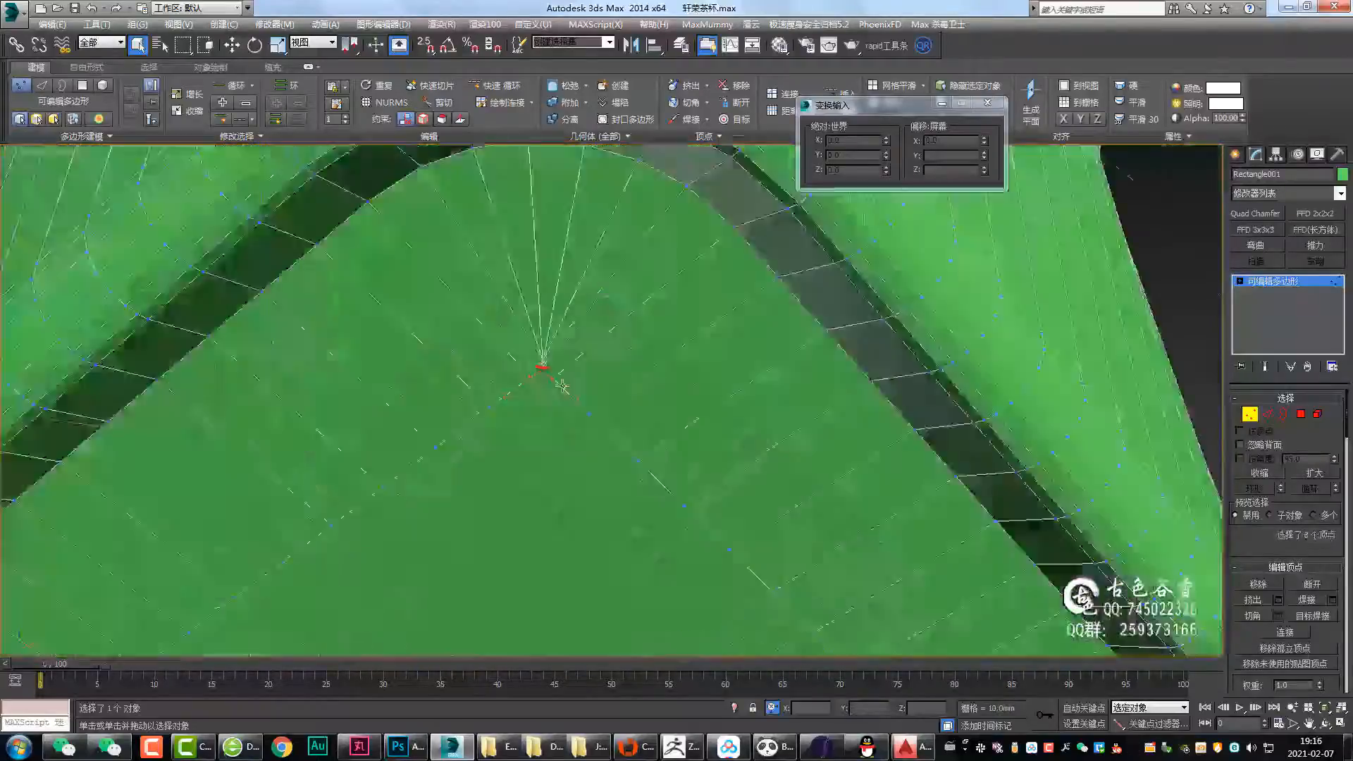
key("ctrl+alt+c")
scroll(564, 387, "down", 4)
- Inset the central square base polygon and connect edge loops across the surrounding strips and corner fans
middle_click_drag(564, 388, 688, 330, "alt")
key("4")
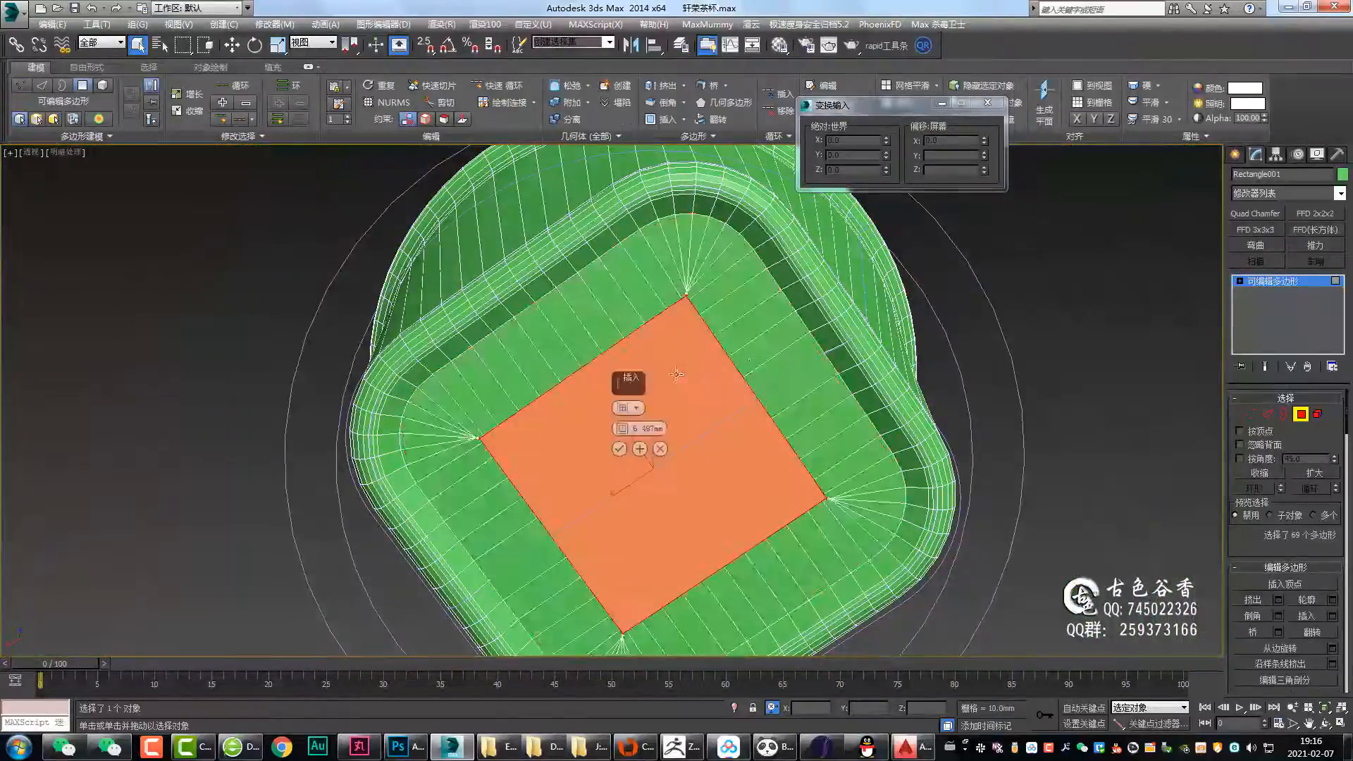
left_click(618, 448)
key("2")
scroll(793, 298, "up", 5)
key("ctrl+shift+c")
left_click(618, 469)
scroll(652, 368, "down", 5)
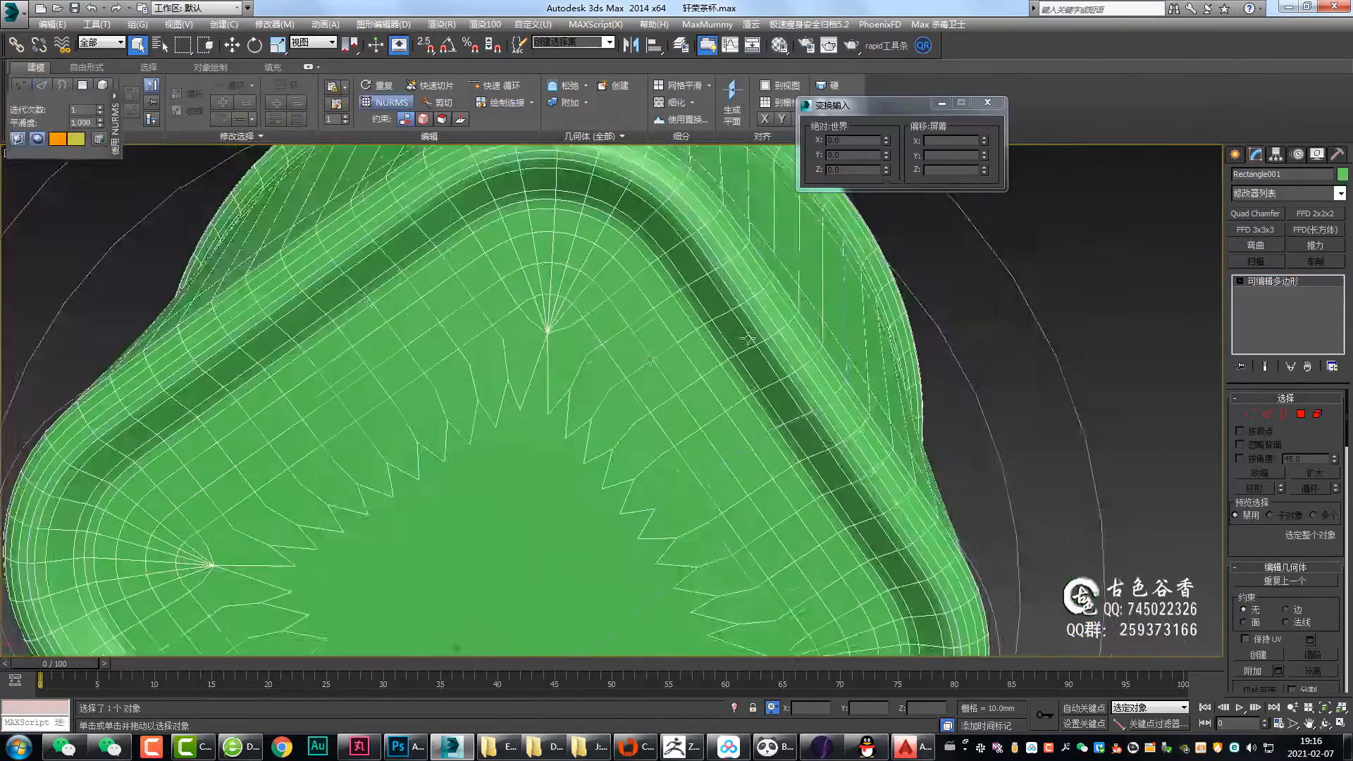
- Connect opposite vertices across the central base panel to fill it with a quad grid
key("1")
middle_click_drag(502, 431, 406, 314)
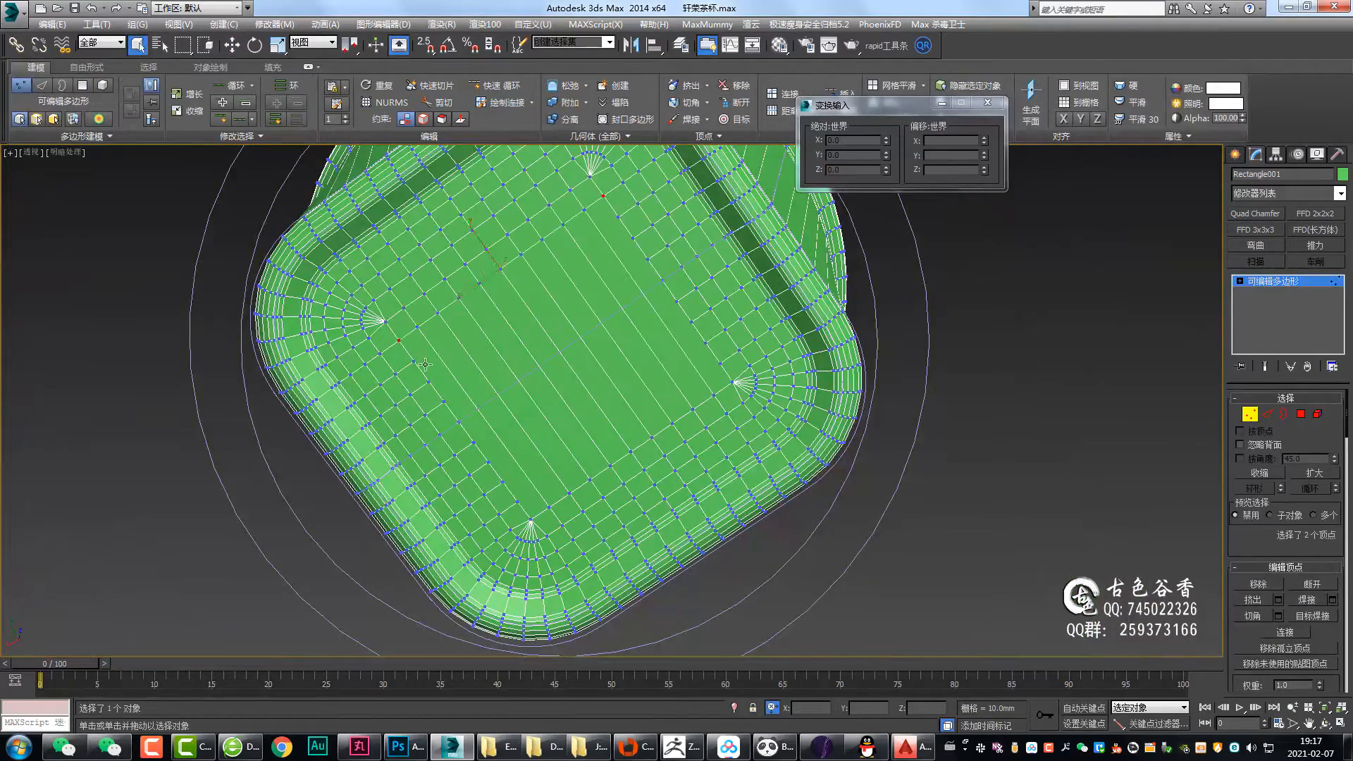
key("F3")
mouse_move(699, 349)
middle_mouse_down("alt")
mouse_move(670, 395)
mouse_move(574, 300)
middle_mouse_up("alt")
key("F3")
key("2")
key("q")
scroll(574, 300, "up", 4)
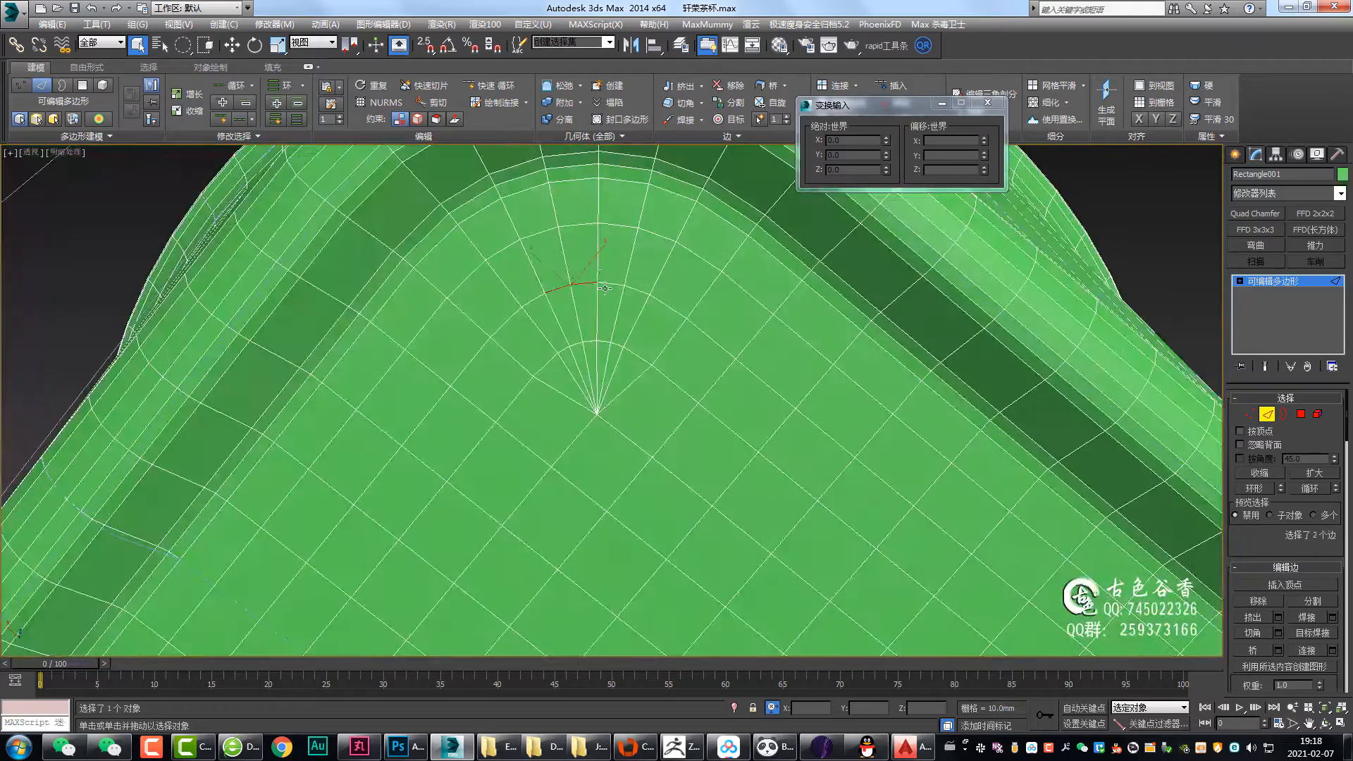
- Reduce the radial edges converging at the center of the cup's inner bottom and check the smoothed cup
mouse_move(575, 300)
middle_mouse_down("alt")
mouse_move(589, 286)
mouse_move(549, 301)
middle_mouse_up("alt")
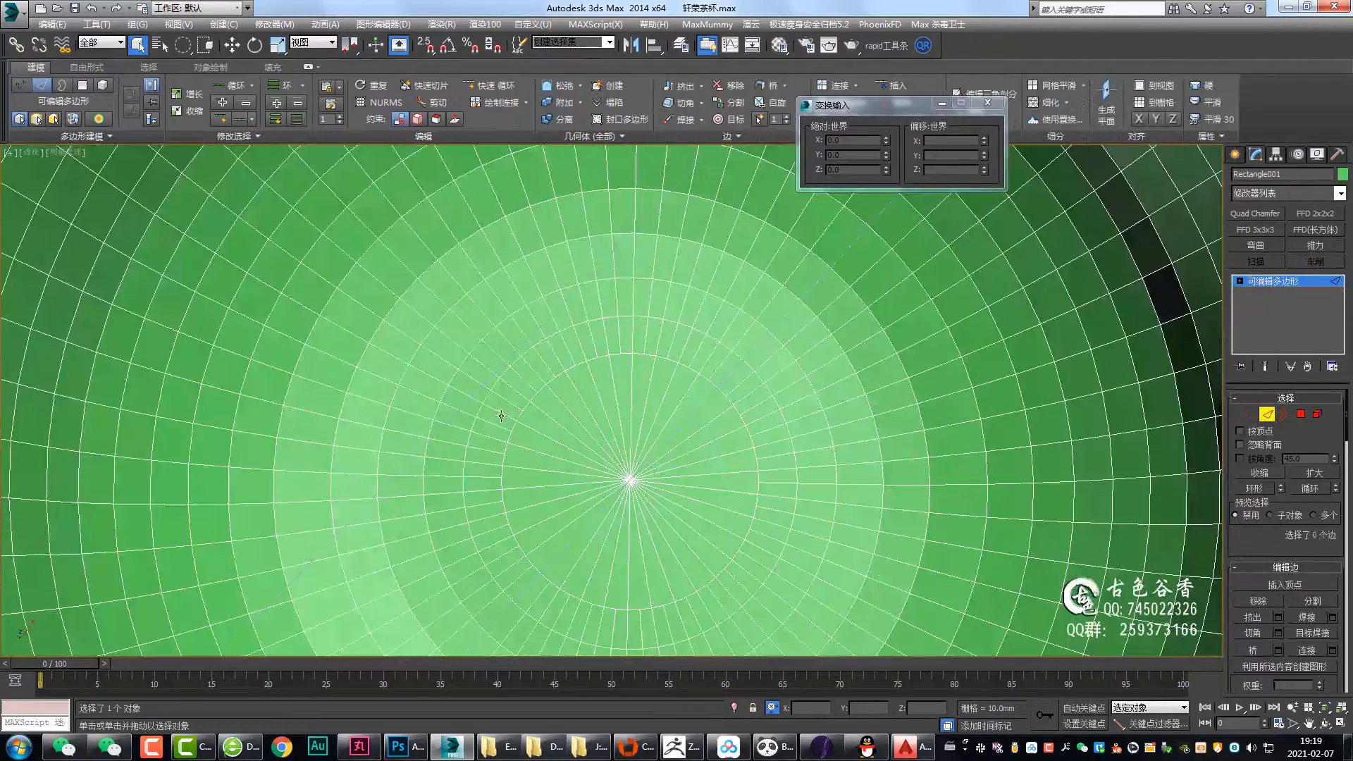
key("1")
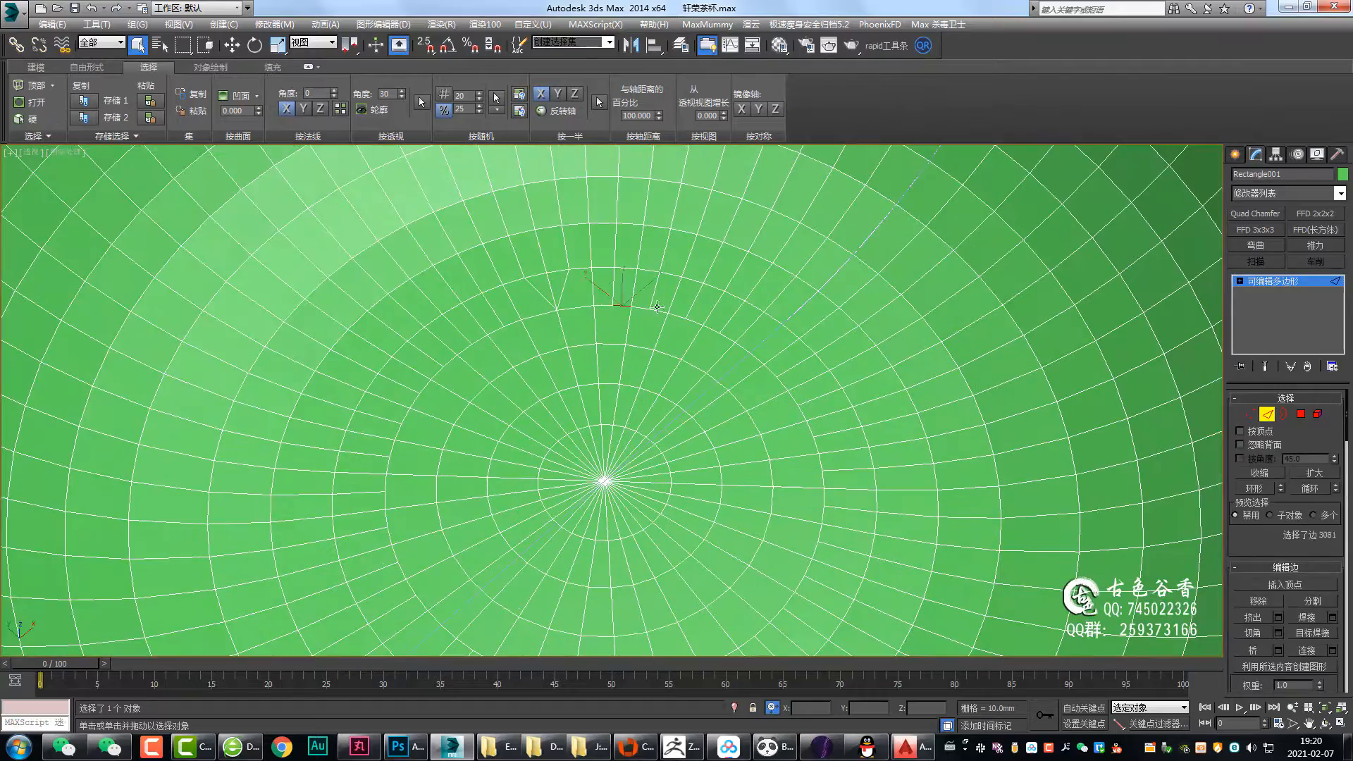
middle_click_drag(659, 306, 832, 381)
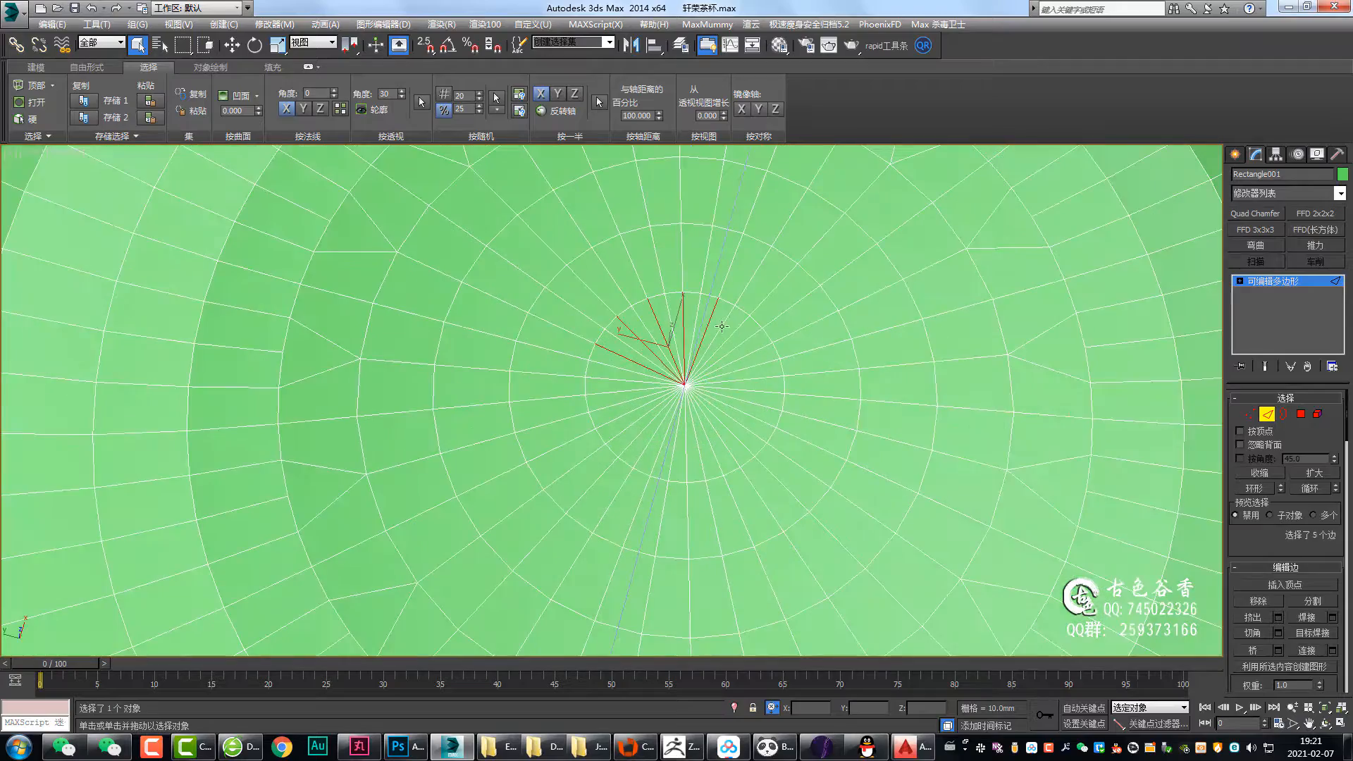
scroll(699, 450, "down", 3)
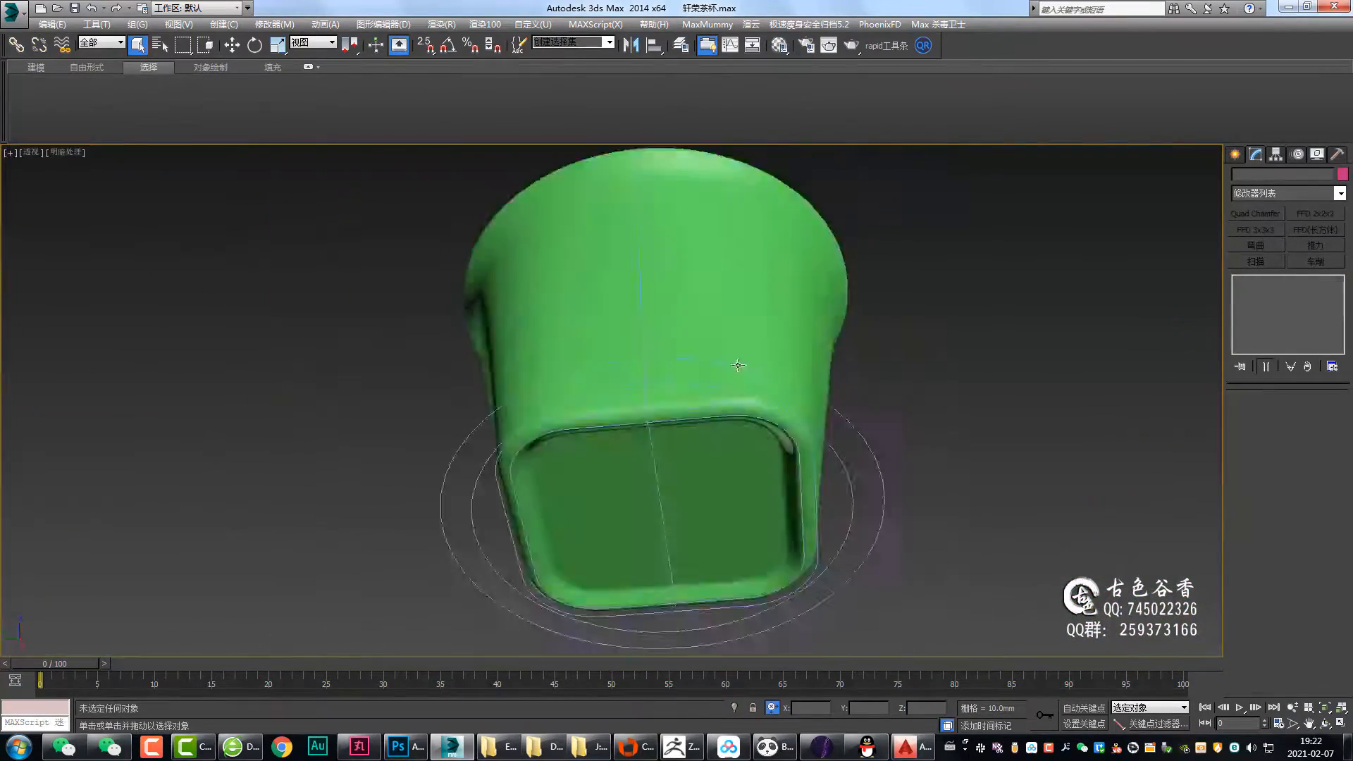
scroll(748, 425, "up", 3)
scroll(740, 380, "up", 3)
scroll(740, 383, "down", 3)
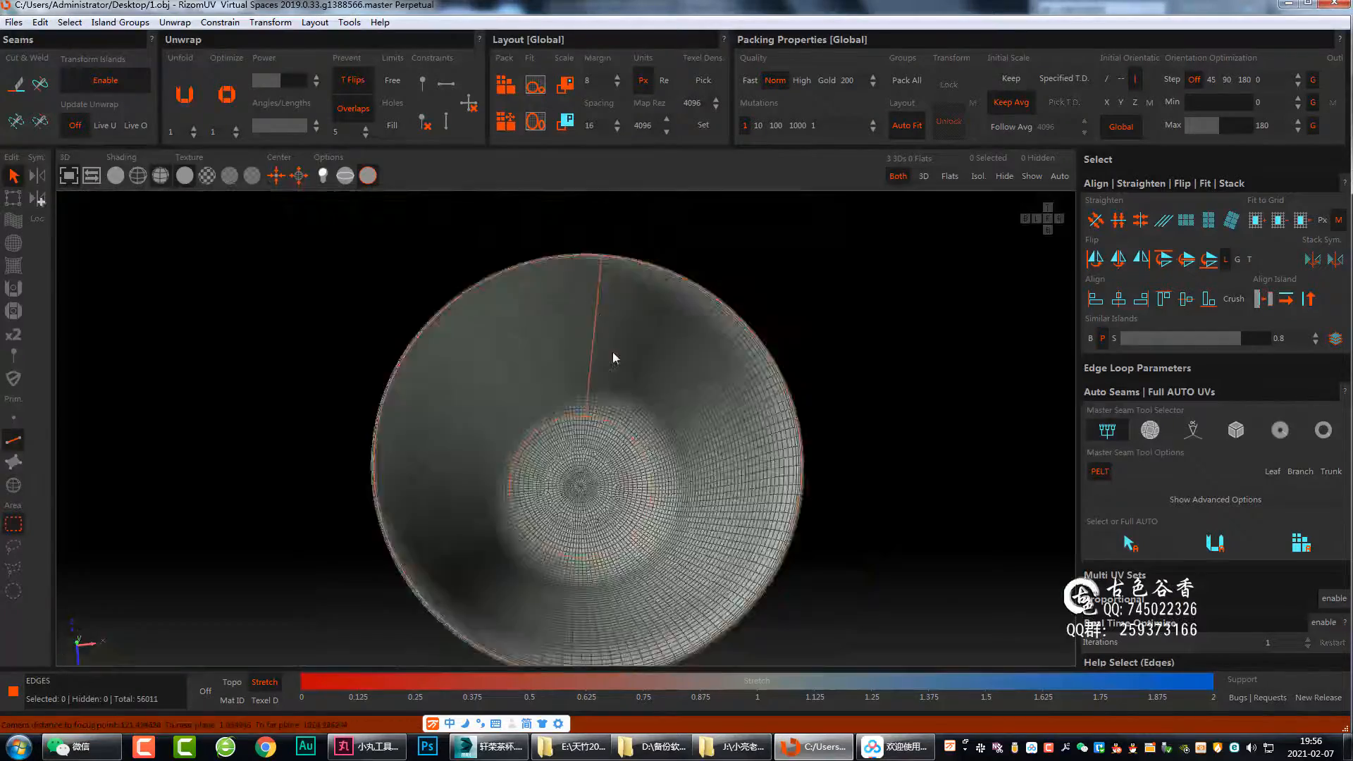
- In RizomUV, cut seams around the cup's rim and inner bottom and down its walls
left_click_drag(612, 352, 714, 473, "alt")
scroll(571, 378, "up", 3)
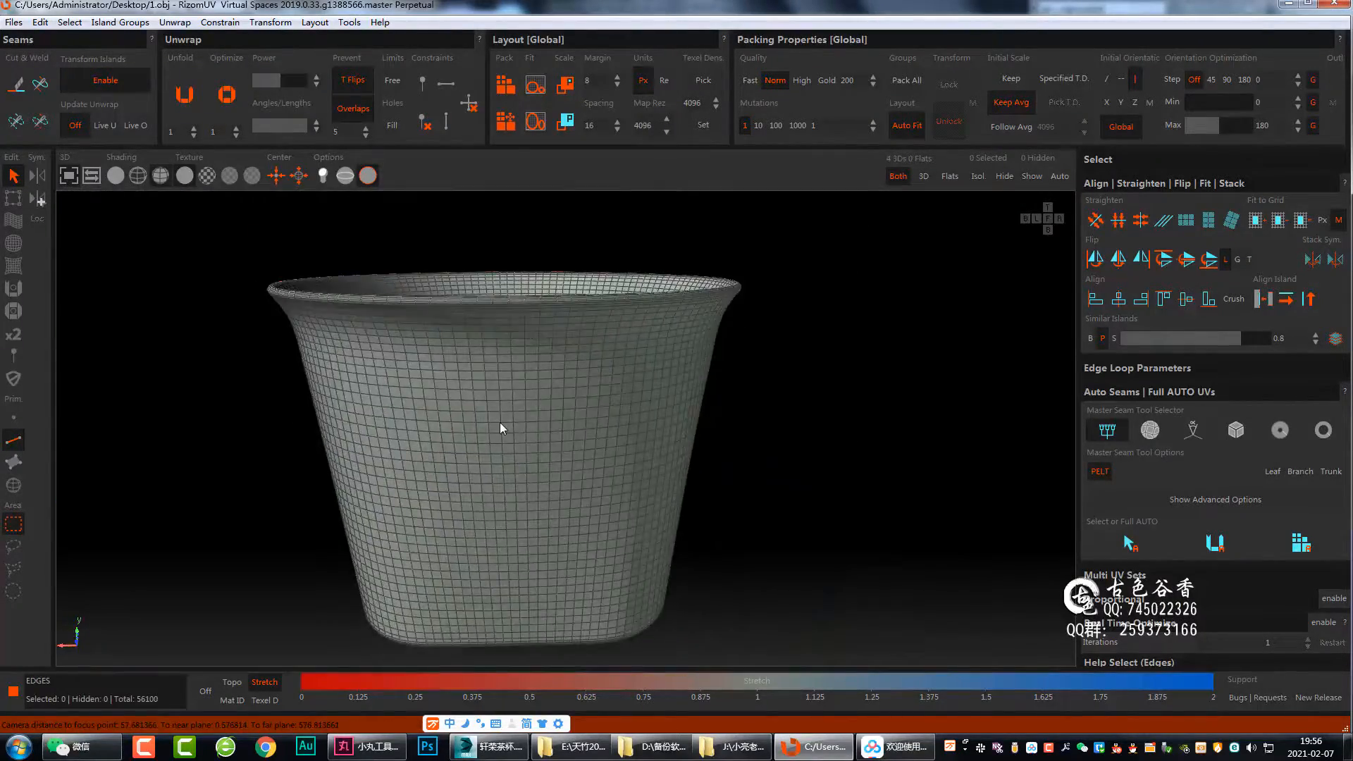
left_click_drag(500, 421, 561, 376, "alt")
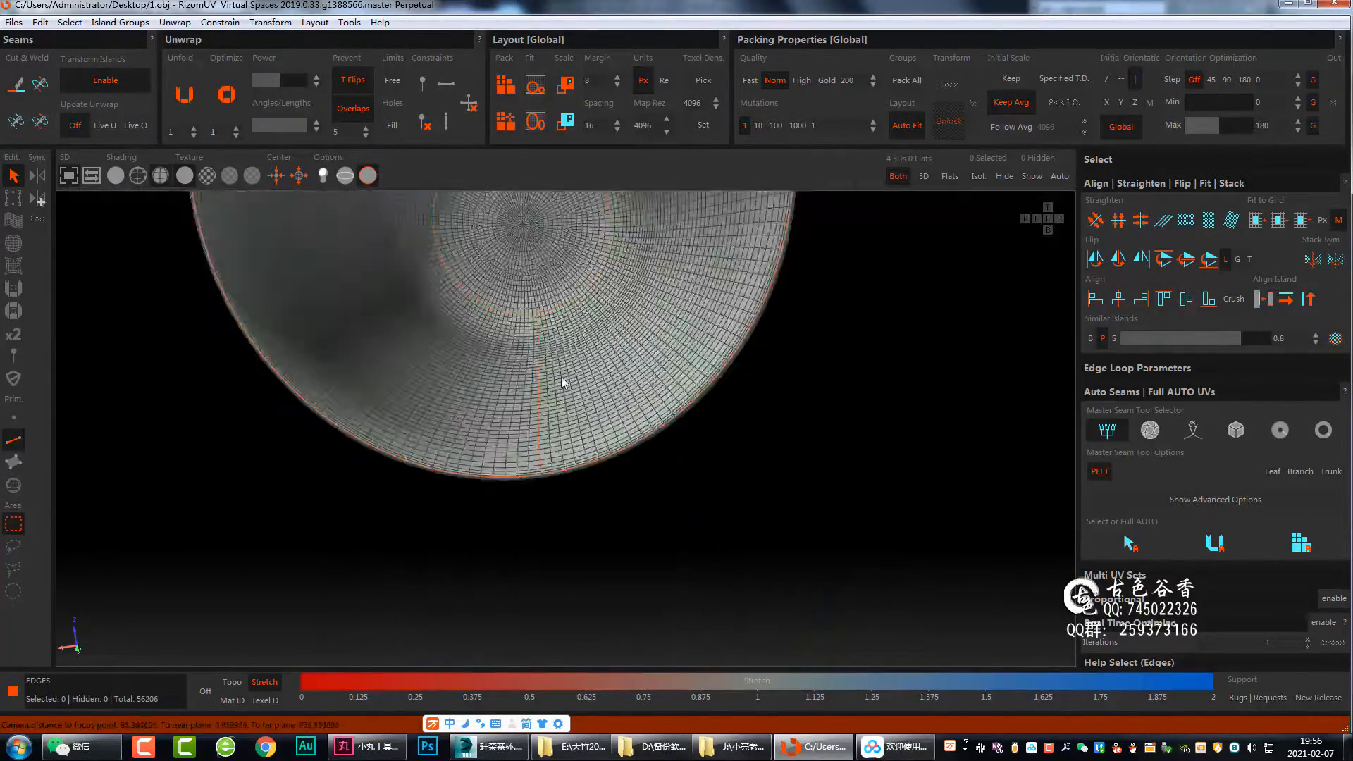
scroll(561, 377, "up", 3)
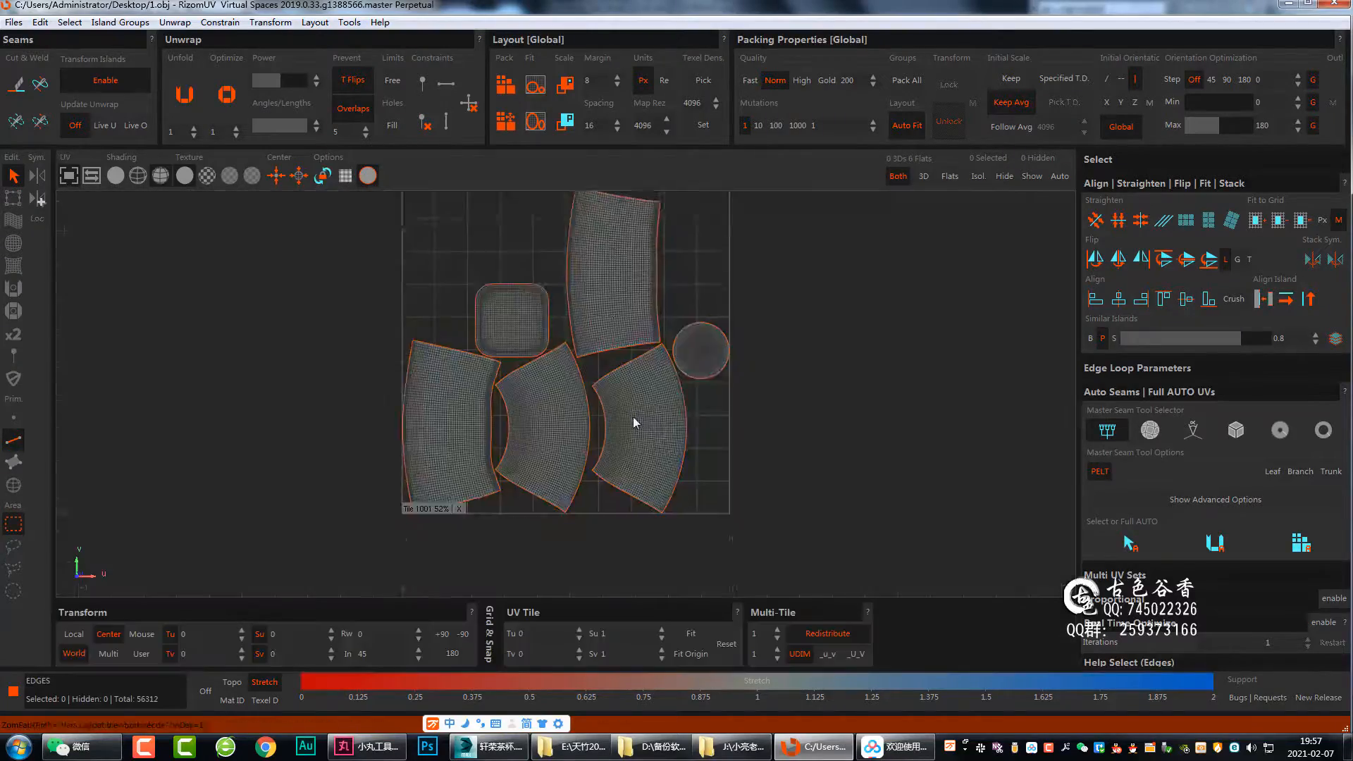
- Unfold the cup's islands, straighten the four wall islands into rectangles, and pack everything into the UV tile
scroll(637, 406, "up", 5)
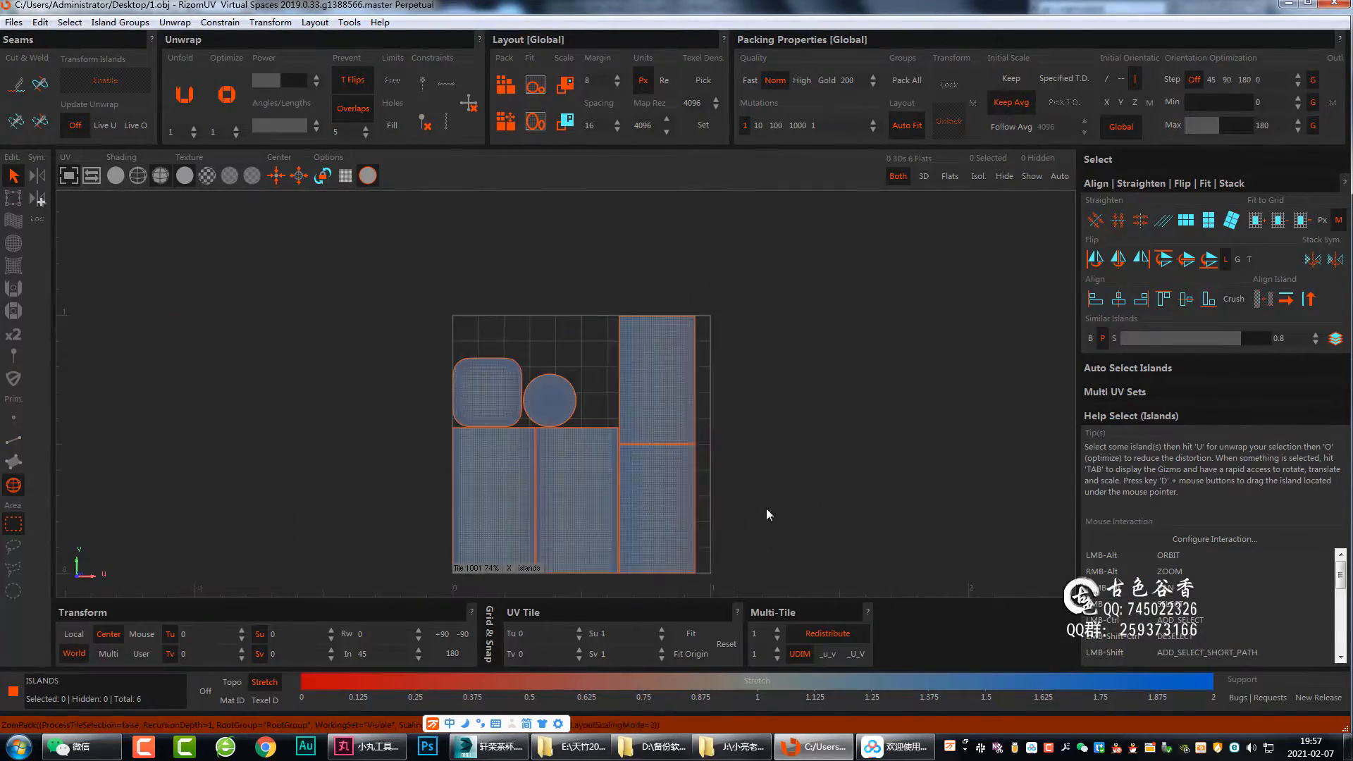
double_click(603, 83)
type("3.135923")
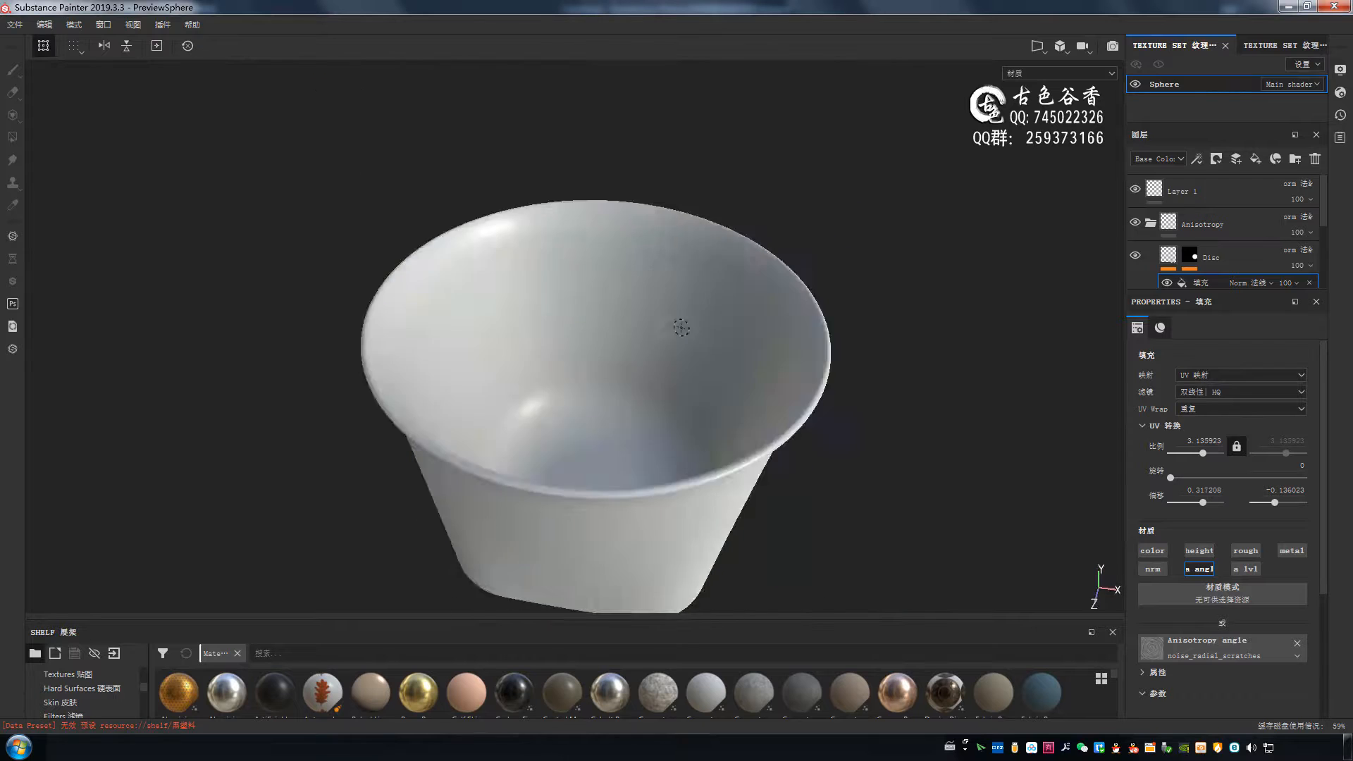
- In Substance Painter, sample the brown base color for the cup from the teapot reference photo
left_click_drag(681, 327, 677, 261, "alt")
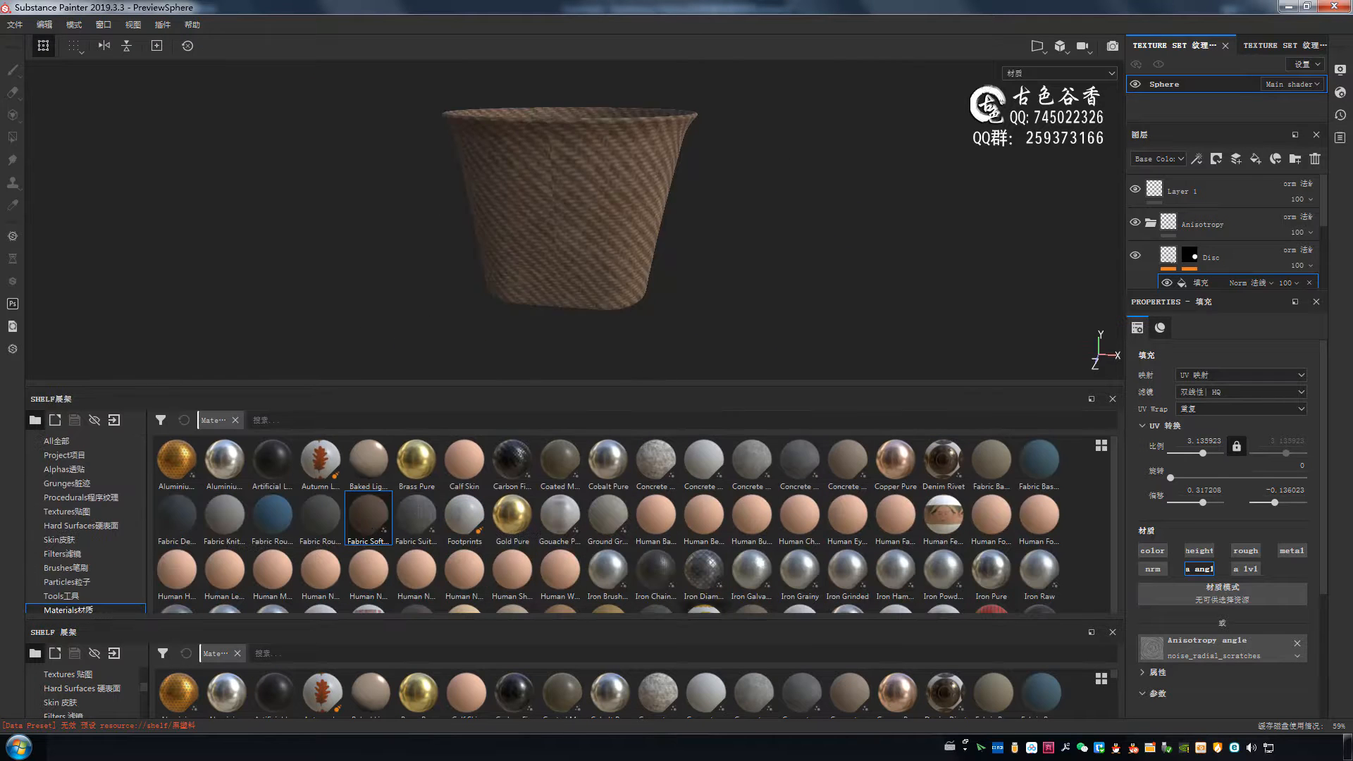
right_click_drag(593, 229, 592, 246, "alt")
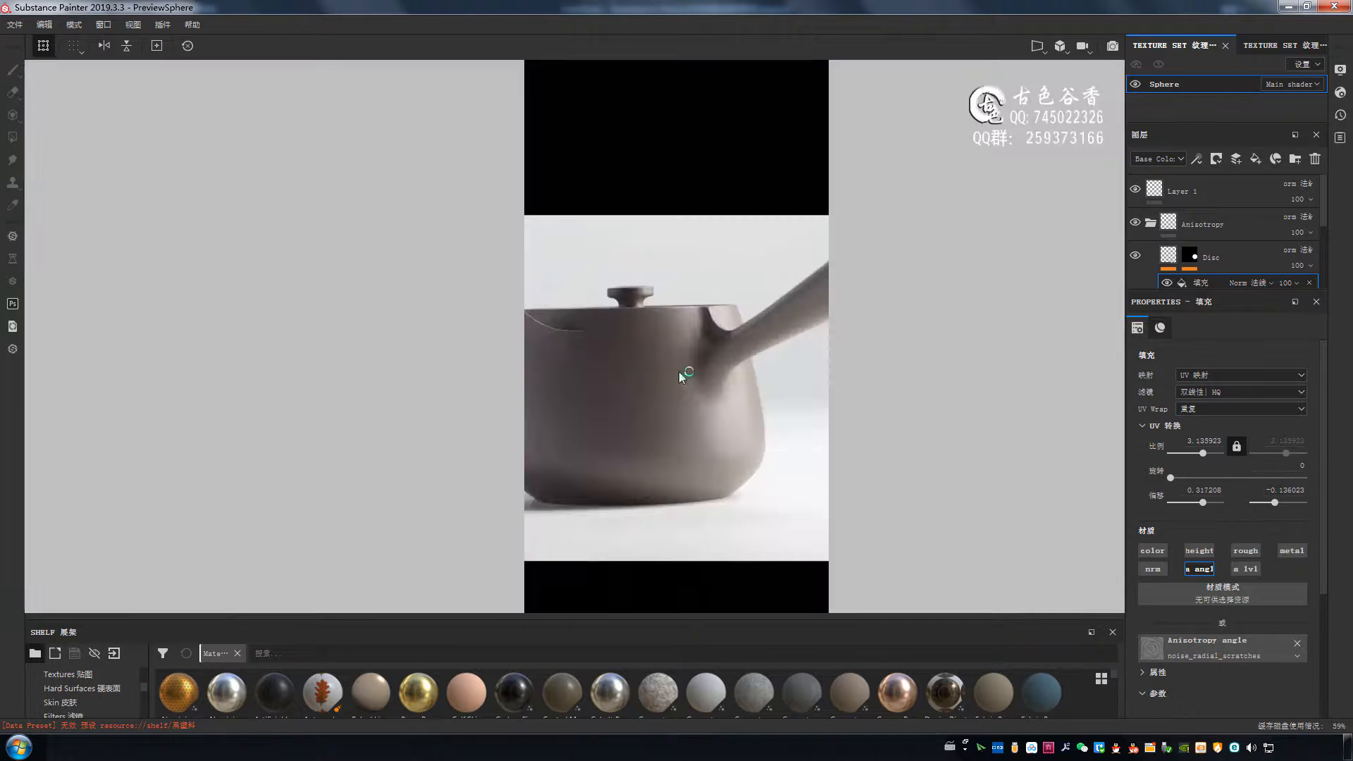
right_click(78, 62)
left_click(85, 176)
left_click(310, 385)
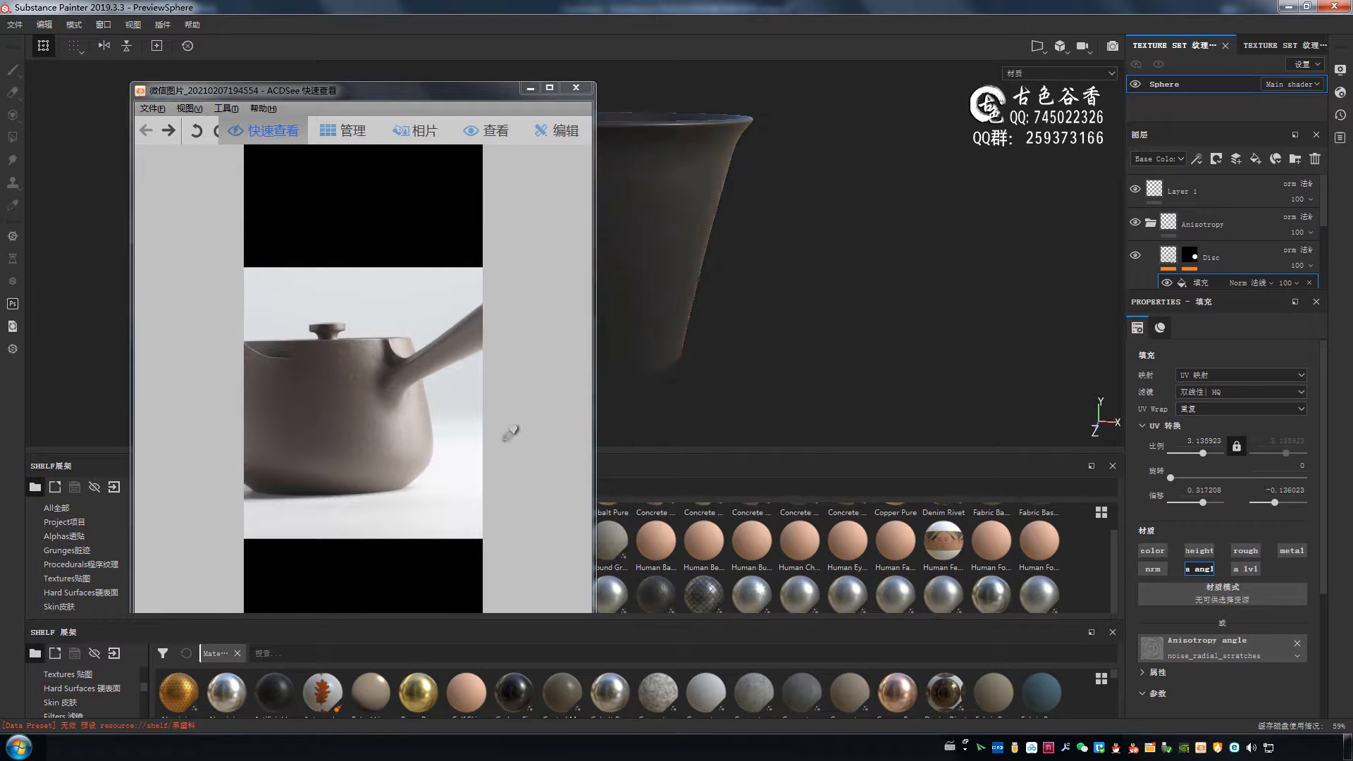
left_click(332, 405)
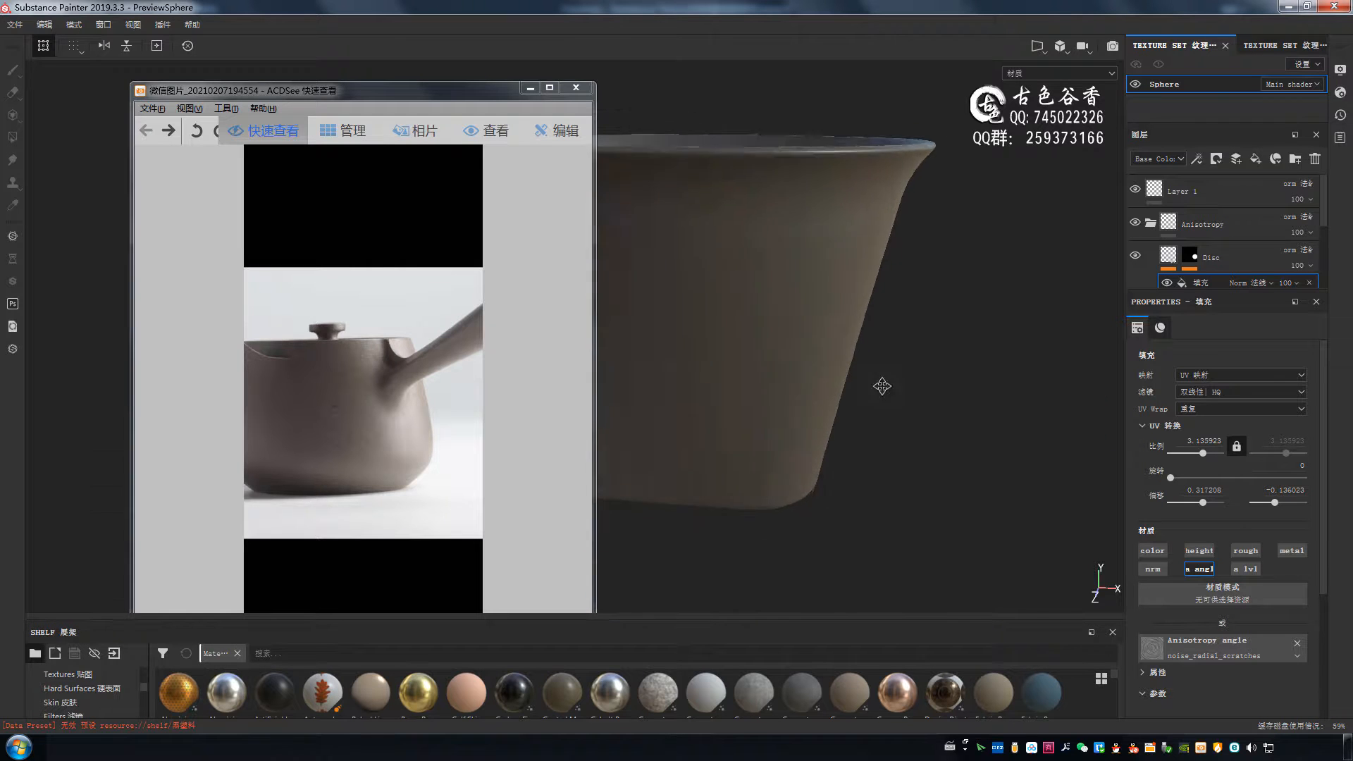
mouse_move(882, 387)
left_mouse_down("alt")
mouse_move(794, 411)
mouse_move(651, 319)
mouse_move(613, 331)
mouse_move(574, 394)
mouse_move(701, 386)
left_mouse_up("alt")
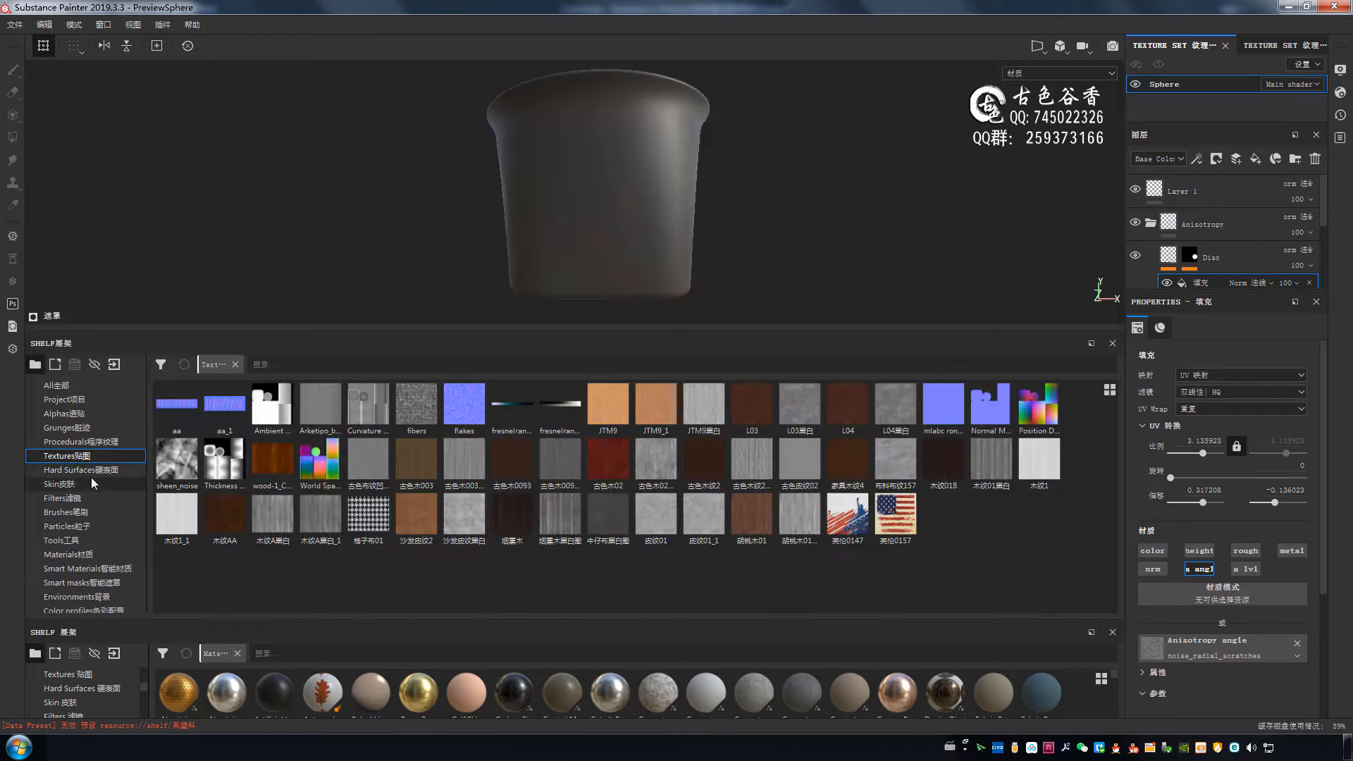
- Apply a texture from the Grunges category to the cup and compare its grain with the enlarged teapot photo
left_click(67, 428)
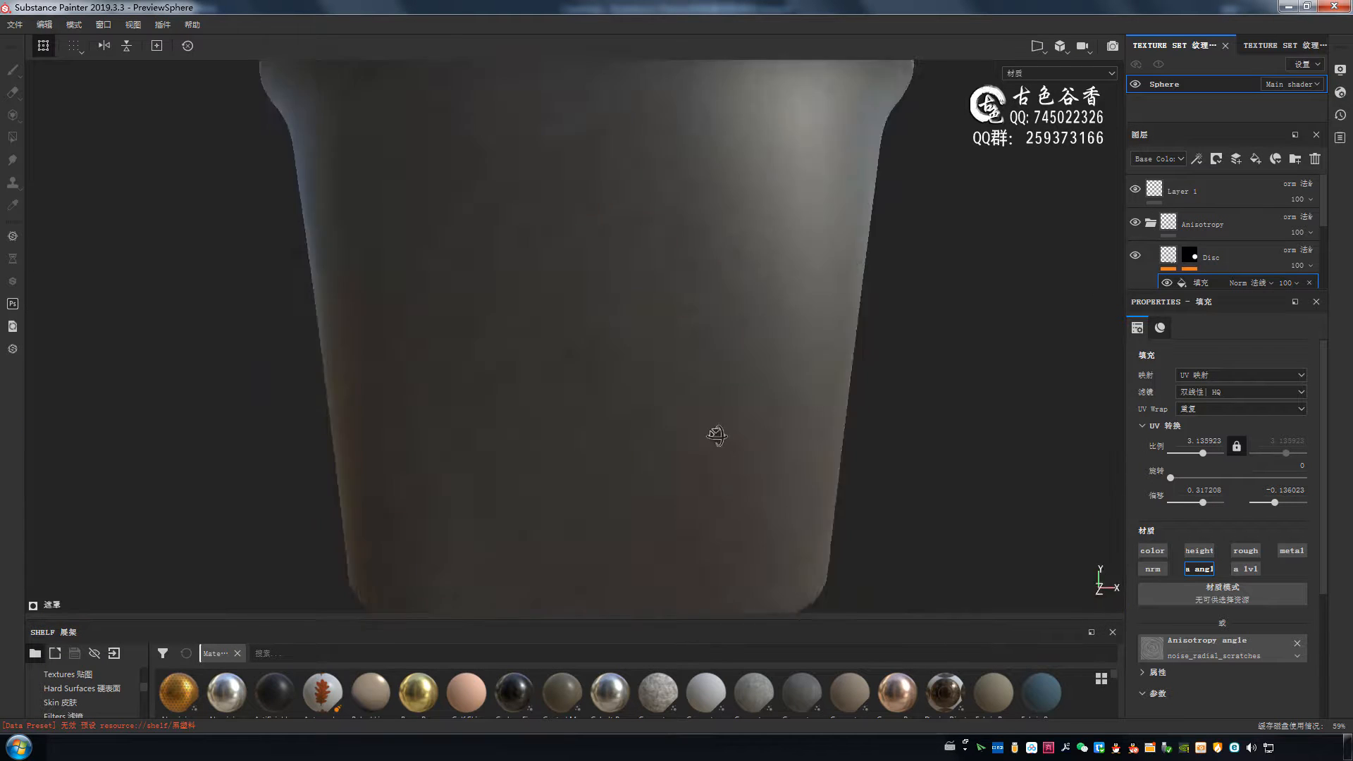
mouse_move(717, 435)
left_mouse_down("alt")
mouse_move(719, 402)
mouse_move(846, 507)
mouse_move(752, 377)
mouse_move(890, 431)
mouse_move(808, 532)
mouse_move(848, 468)
mouse_move(884, 490)
left_mouse_up("alt")
scroll(807, 532, "down", 2)
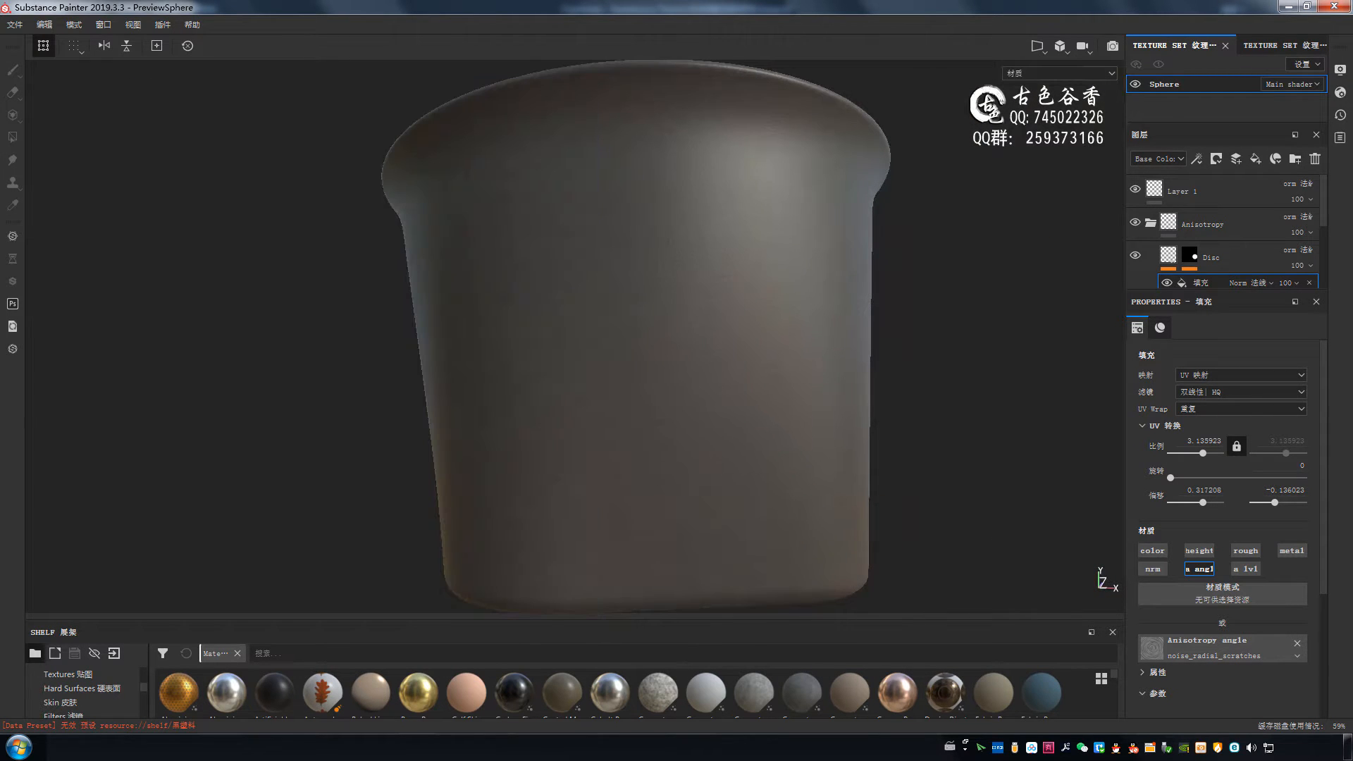
right_click_drag(884, 491, 804, 404, "alt")
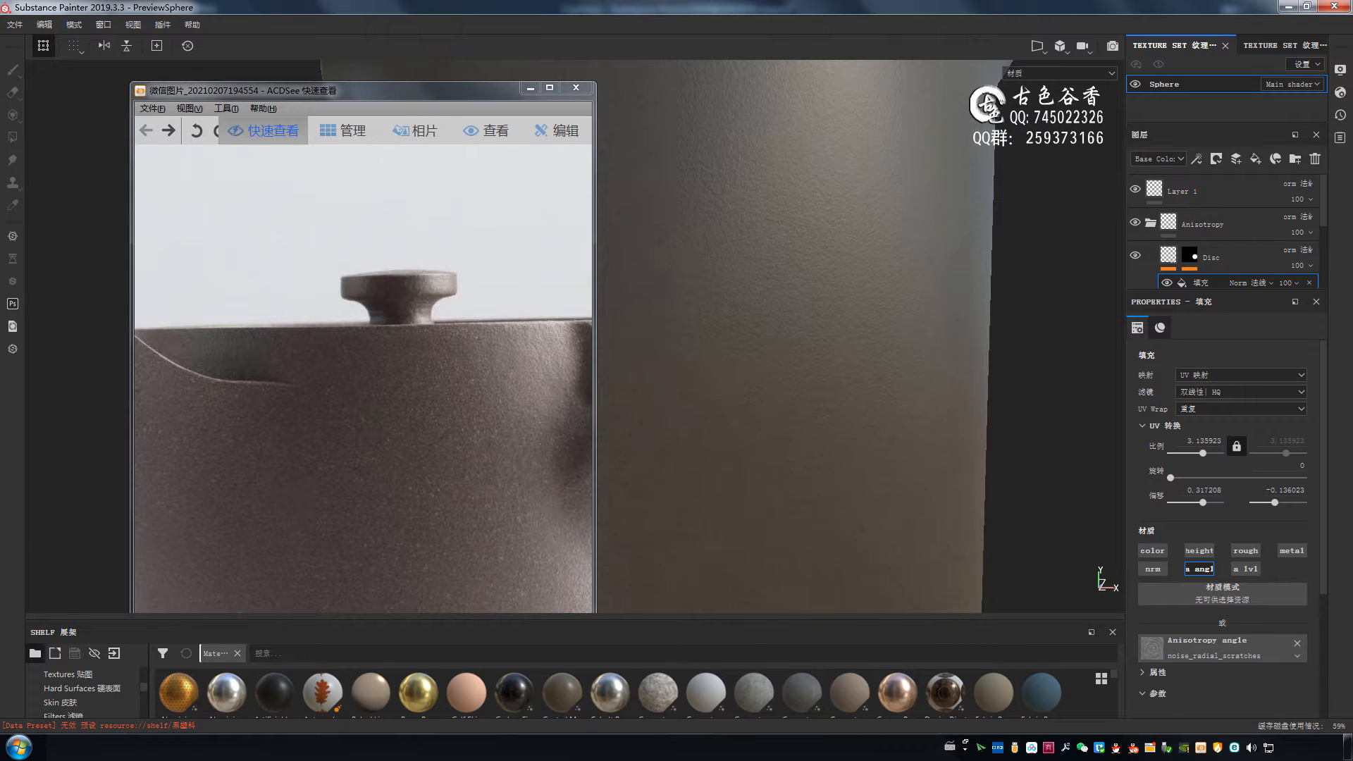
left_click_drag(807, 367, 765, 395, "alt")
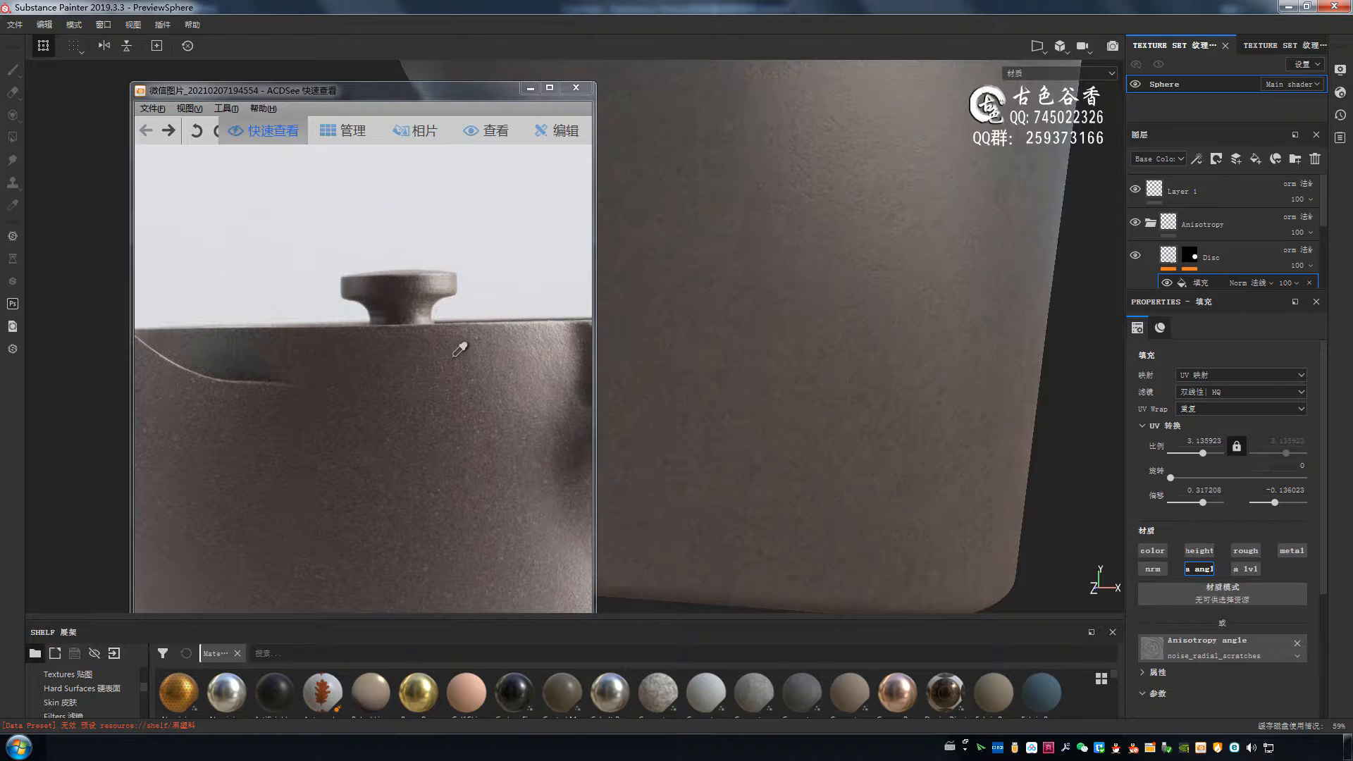
scroll(798, 374, "down", 1)
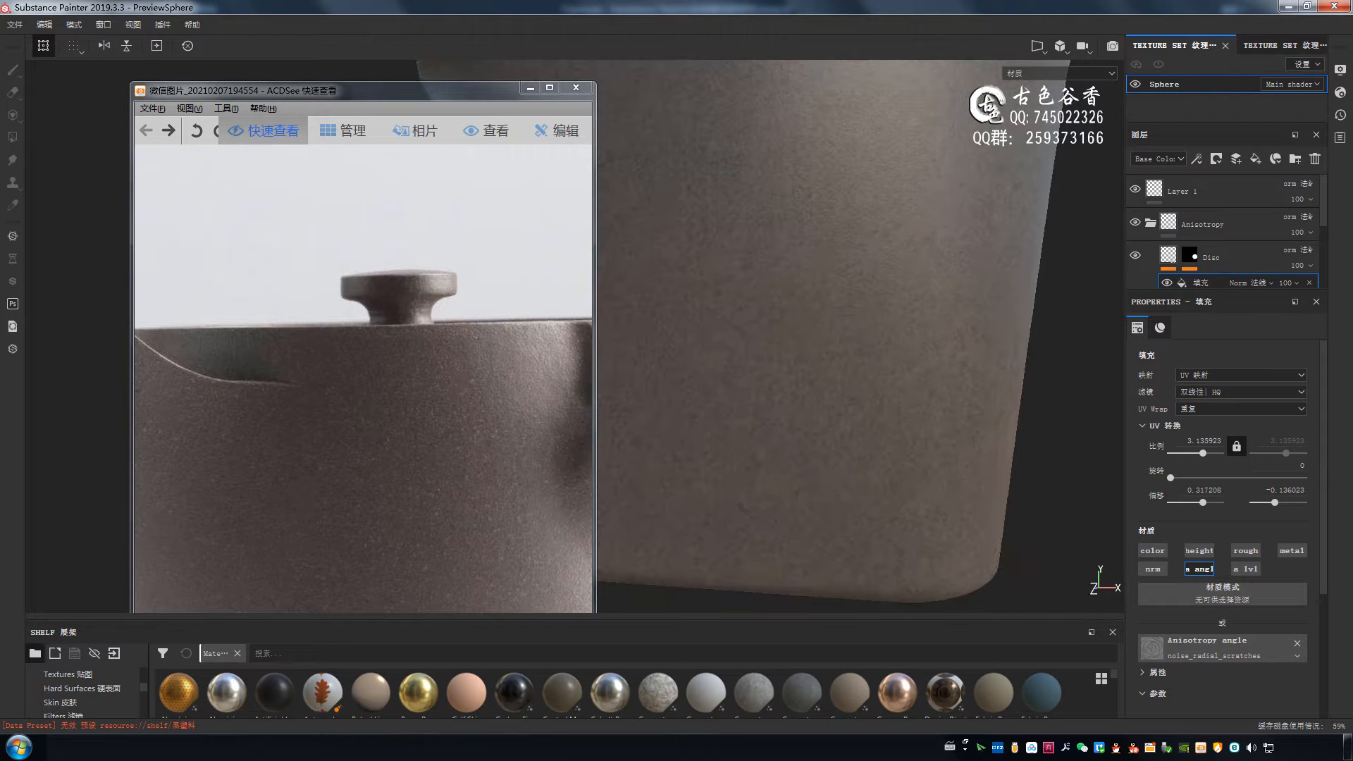
mouse_move(857, 437)
left_mouse_down("alt")
mouse_move(876, 294)
mouse_move(859, 437)
mouse_move(843, 436)
left_mouse_up("alt")
scroll(894, 475, "down", 3)
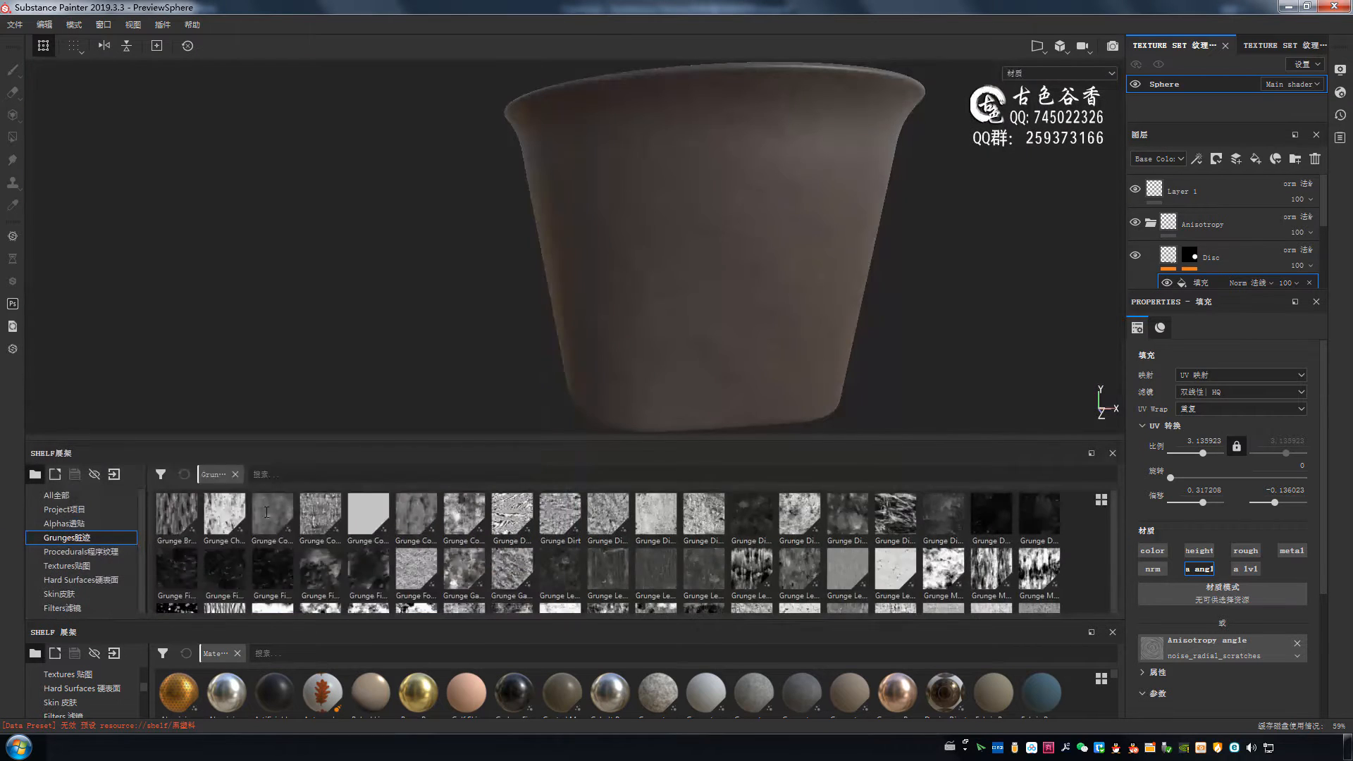
- Try further grunge maps on the cup to match the fine speckles of the teapot photo
scroll(266, 513, "down", 1)
left_click_drag(224, 582, 705, 367)
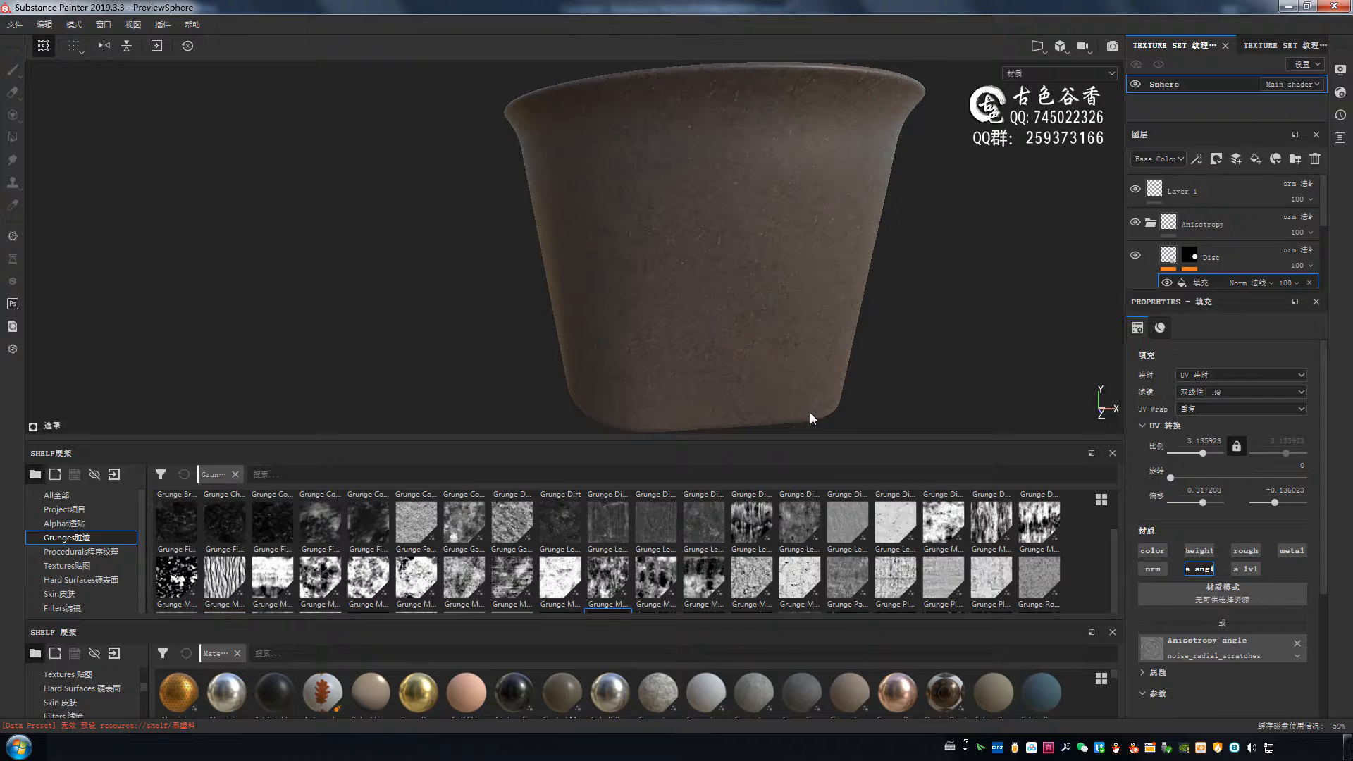
left_click(699, 607)
key("alt+Tab")
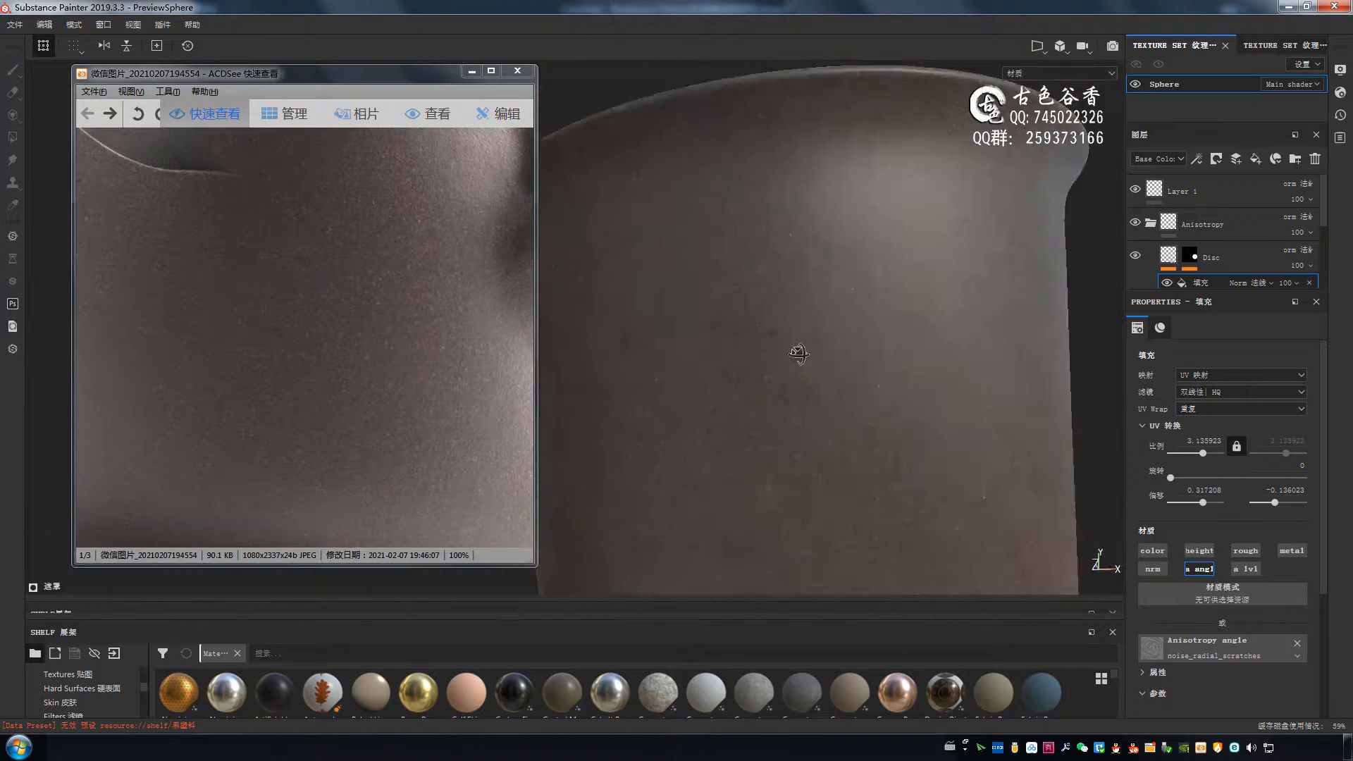
left_click_drag(785, 356, 824, 370, "alt")
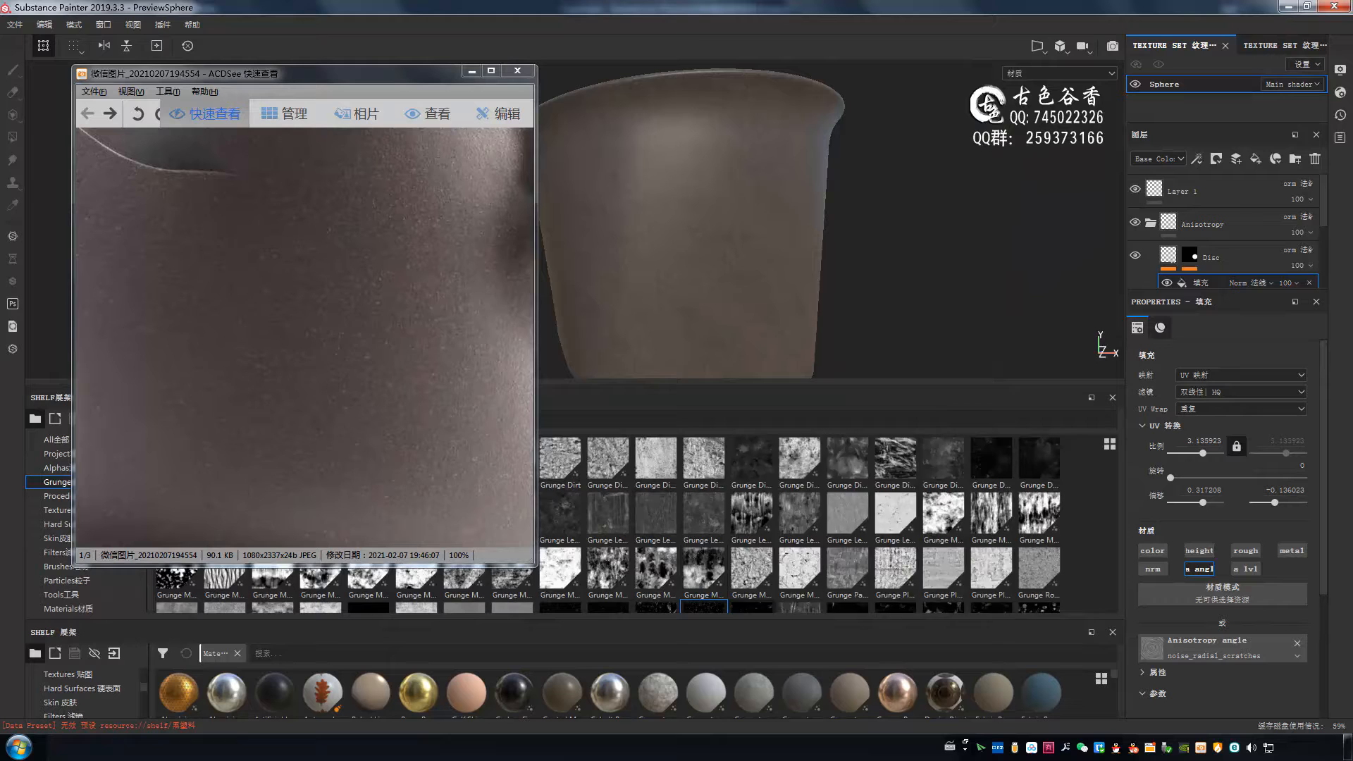
mouse_move(1029, 574)
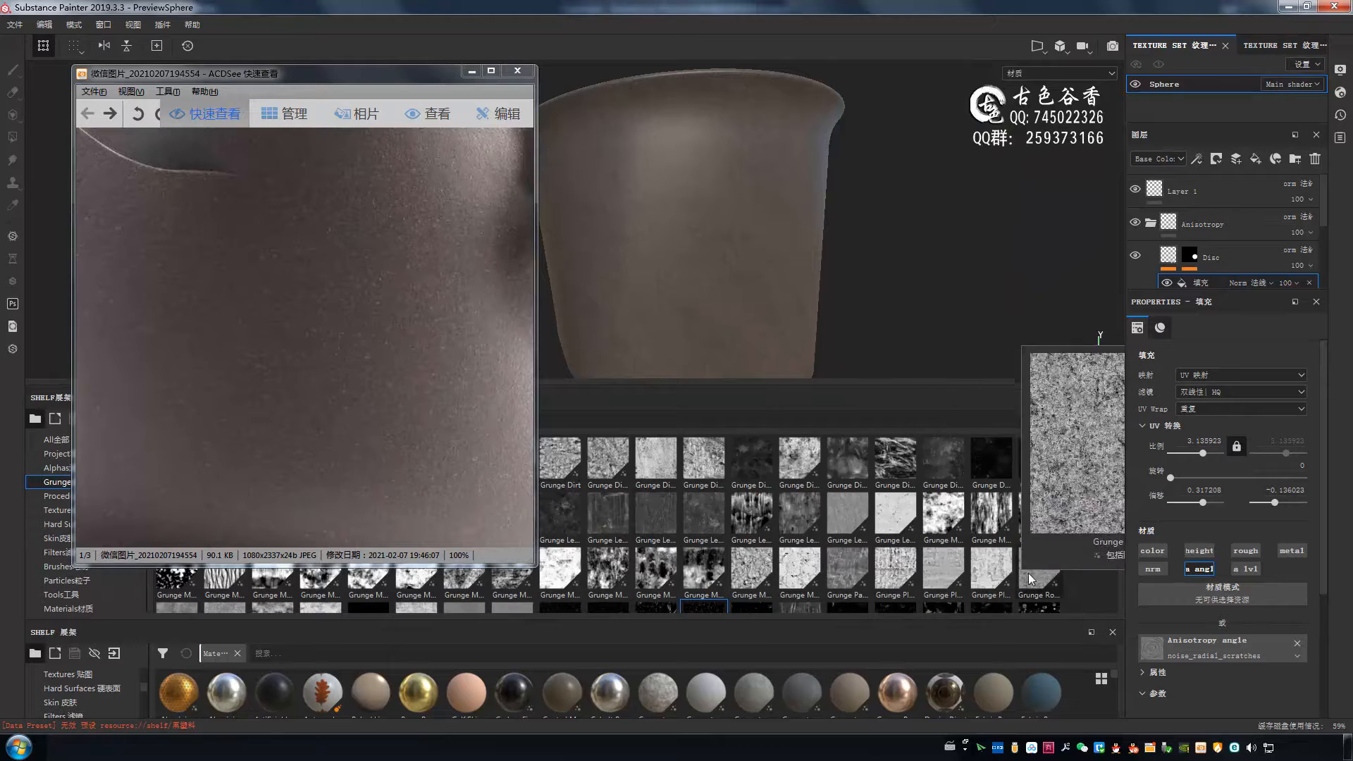
left_click_drag(900, 387, 861, 324, "alt")
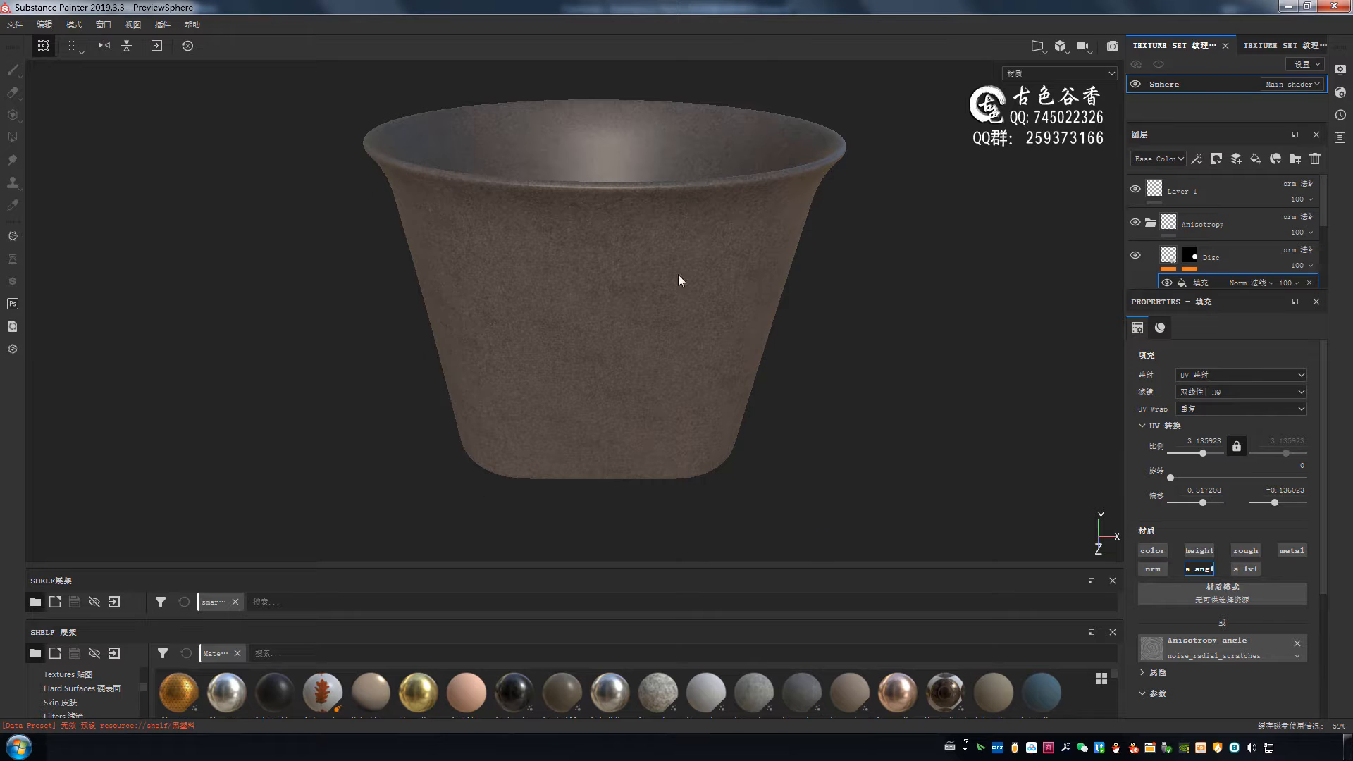
- Try smart materials from the shelf on the cup
left_click_drag(766, 571, 766, 469)
left_click_drag(897, 536, 810, 446)
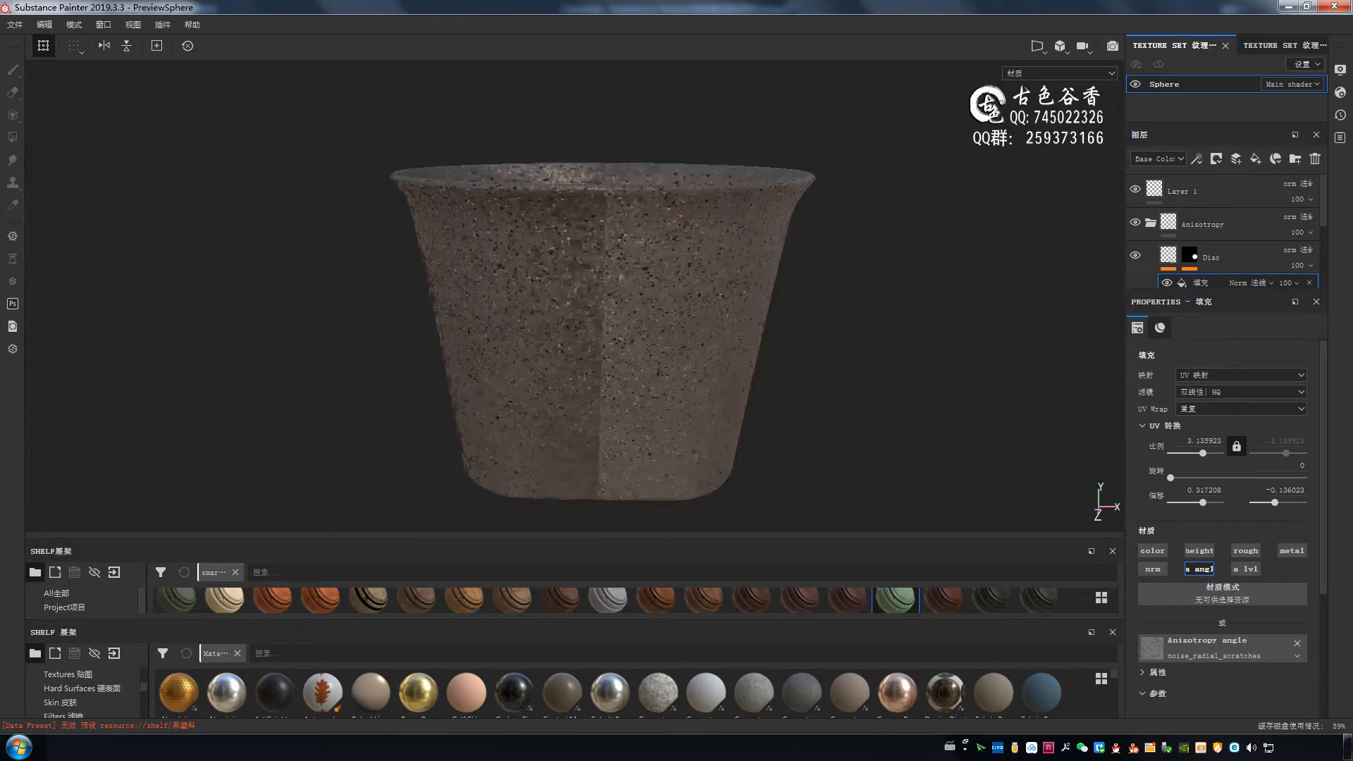
left_click_drag(895, 598, 725, 287)
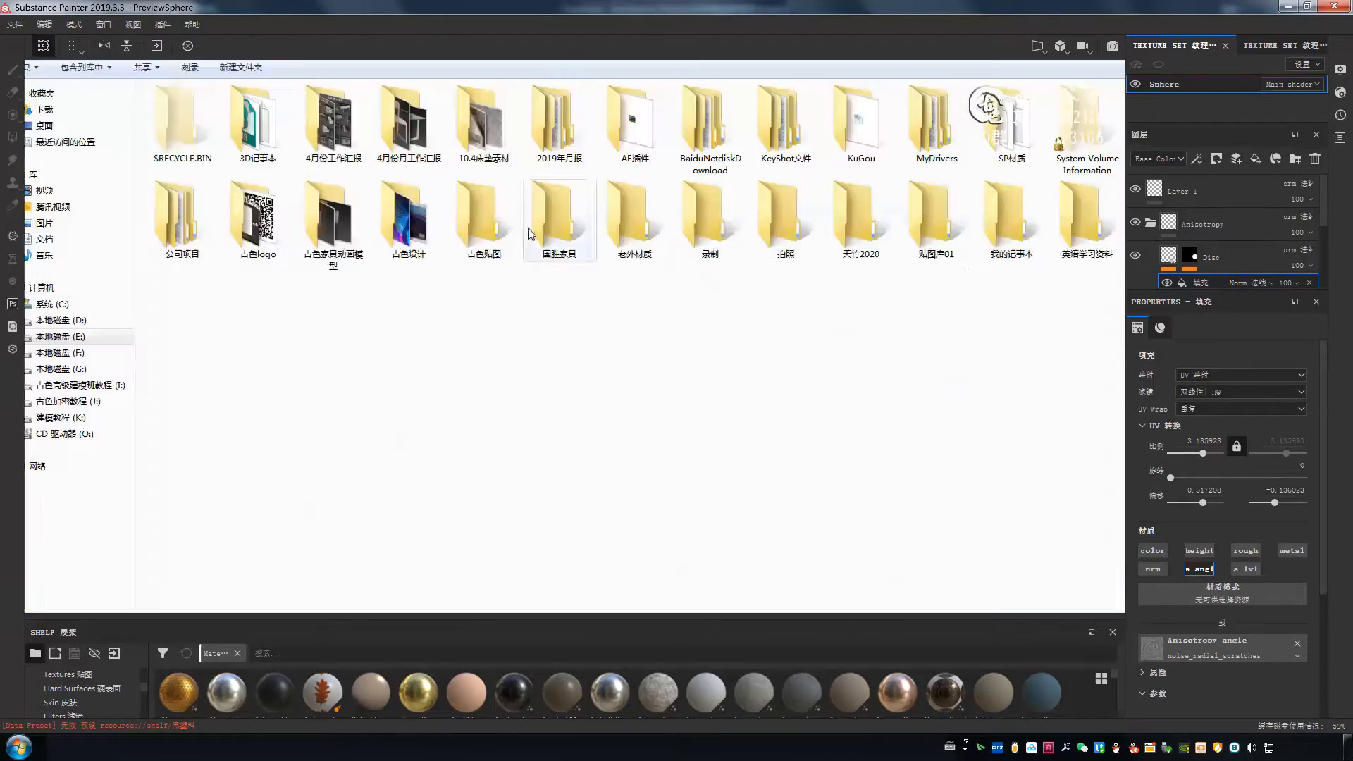
- Apply the 古色玉石 smart material to the teacup as the base for its glazed interior
double_click(531, 234)
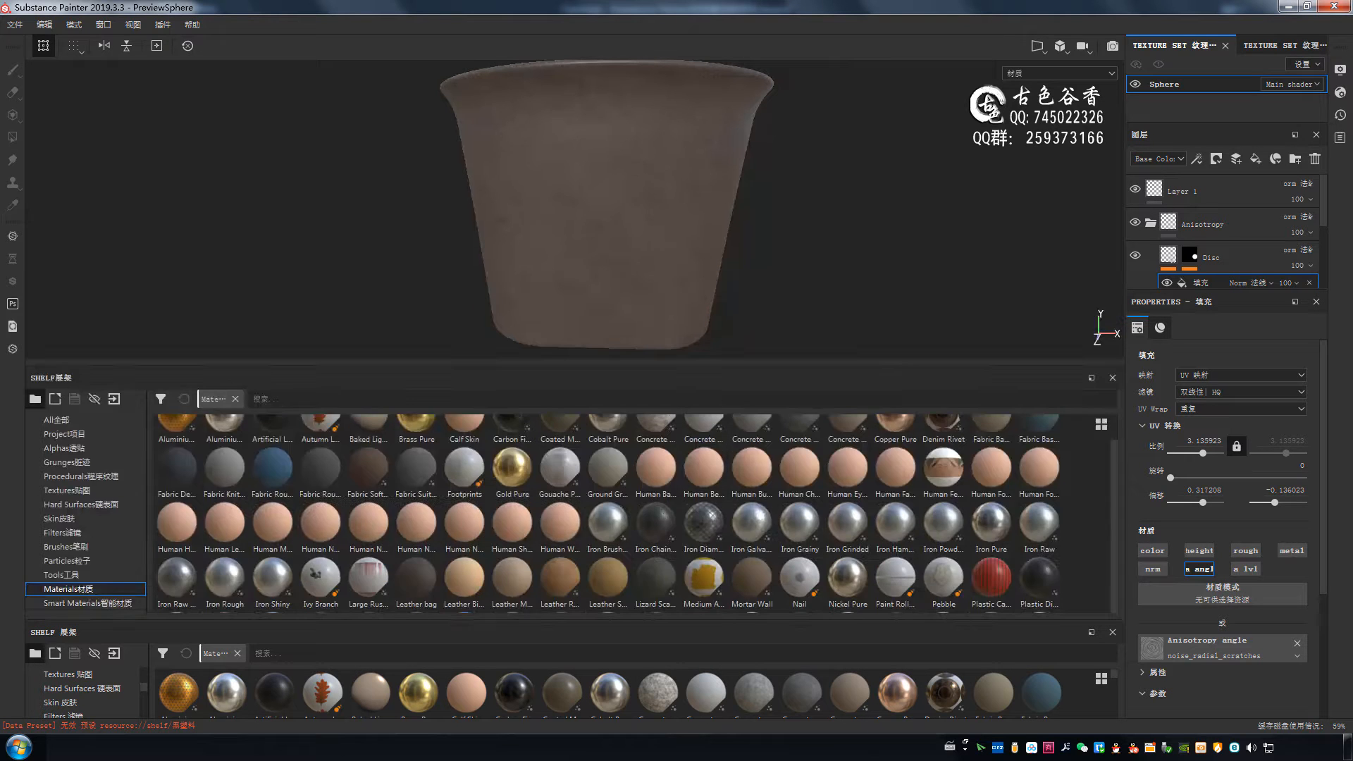
scroll(635, 514, "down", 5)
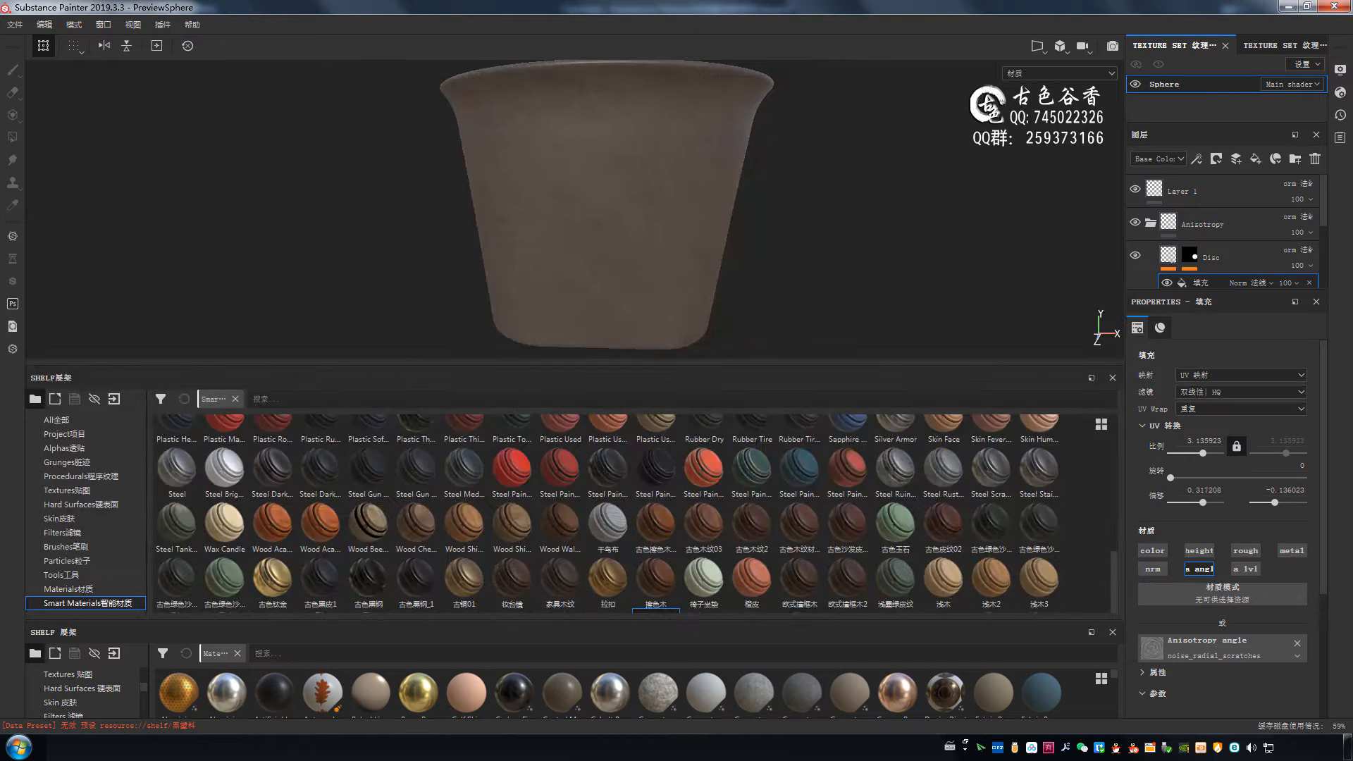
scroll(902, 548, "down", 1)
left_click_drag(896, 506, 909, 548)
left_click(14, 23)
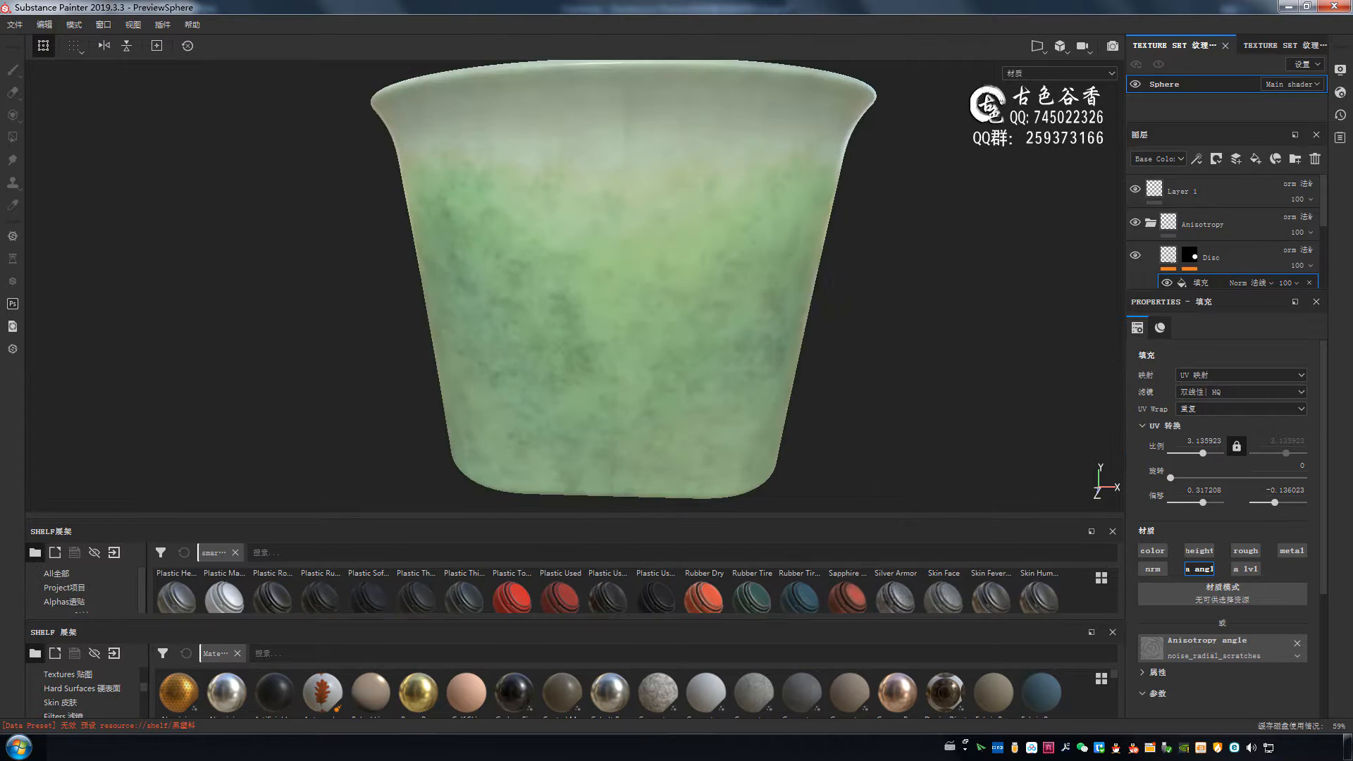
scroll(826, 318, "up", 3)
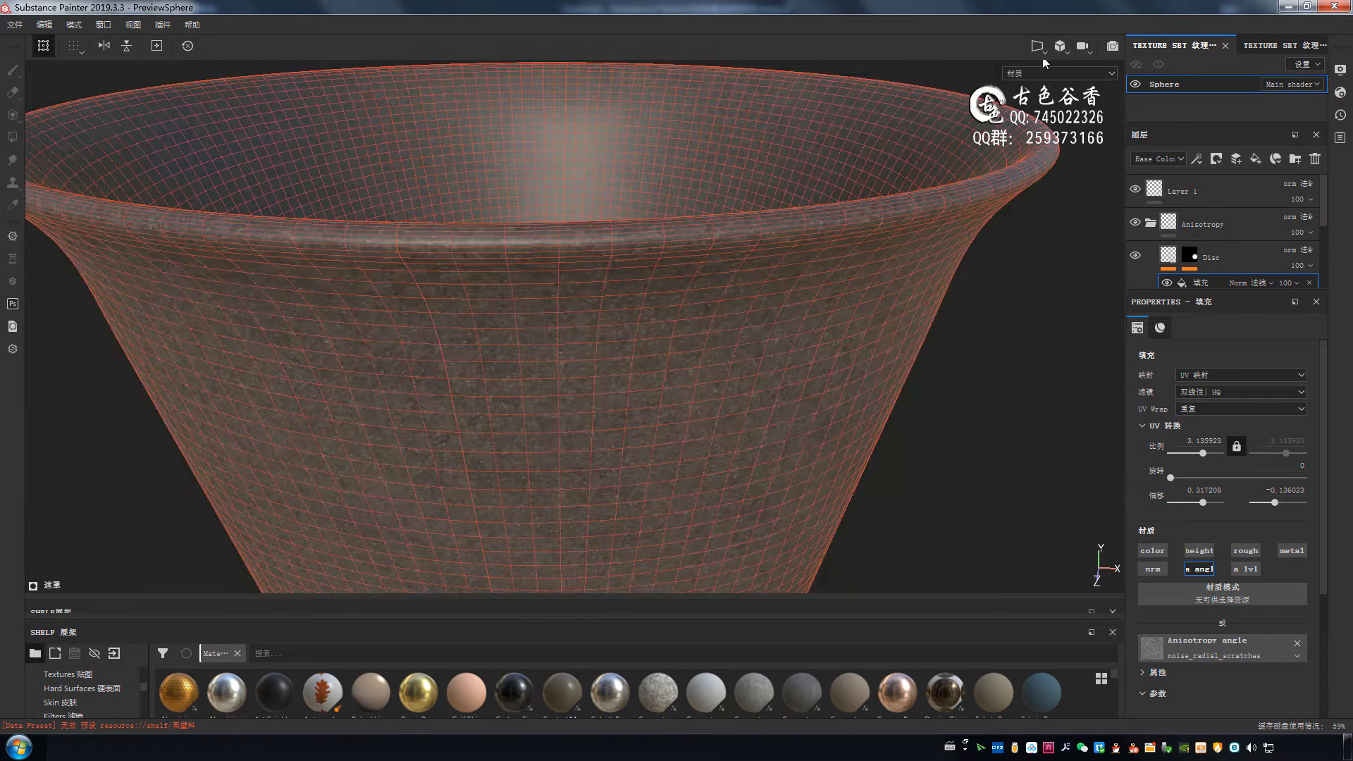
- Mask the jade material to the UV islands of the cup's inner walls and inner bottom, using the combined 3D and UV view
left_click(1038, 46)
left_click(1050, 71)
scroll(489, 420, "down", 3)
left_click_drag(489, 420, 489, 331, "alt")
left_click_drag(768, 345, 812, 344, "alt")
key("f")
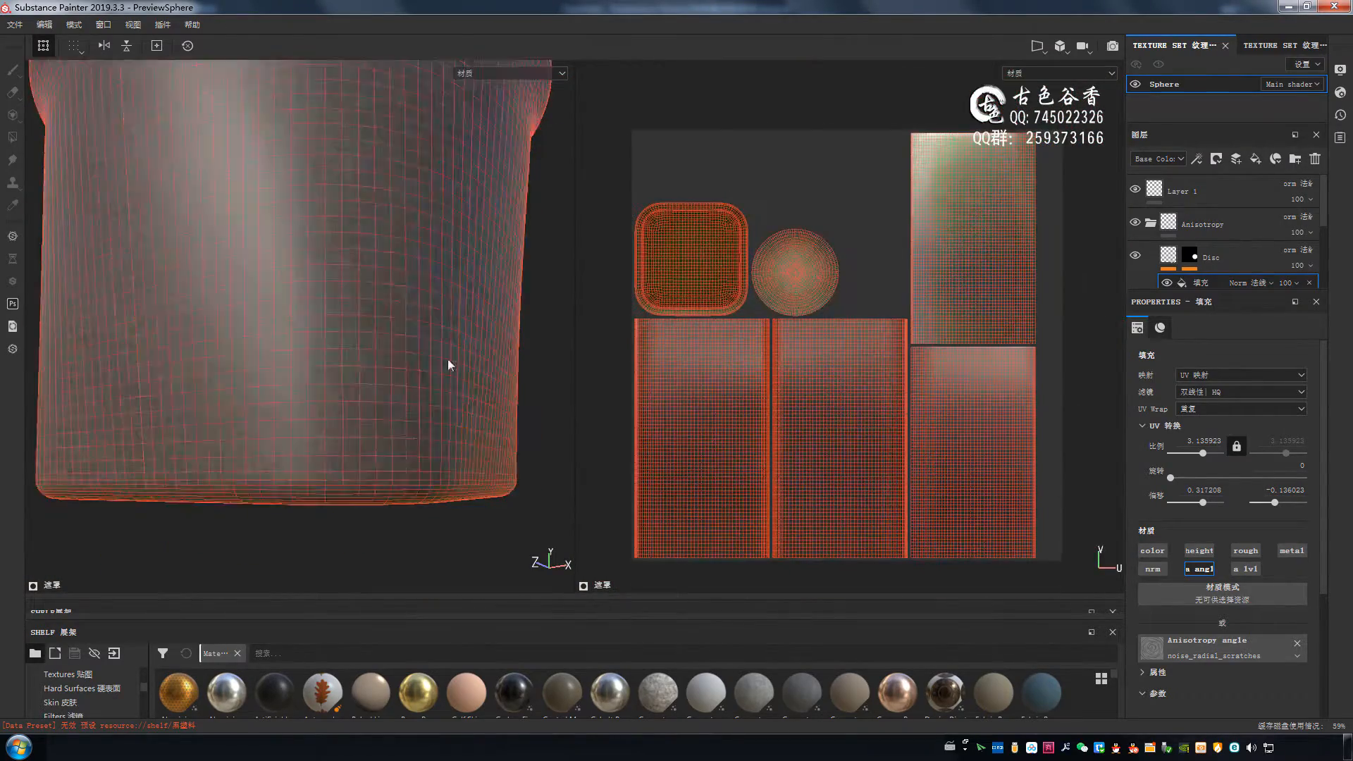
left_click_drag(447, 362, 977, 290, "alt")
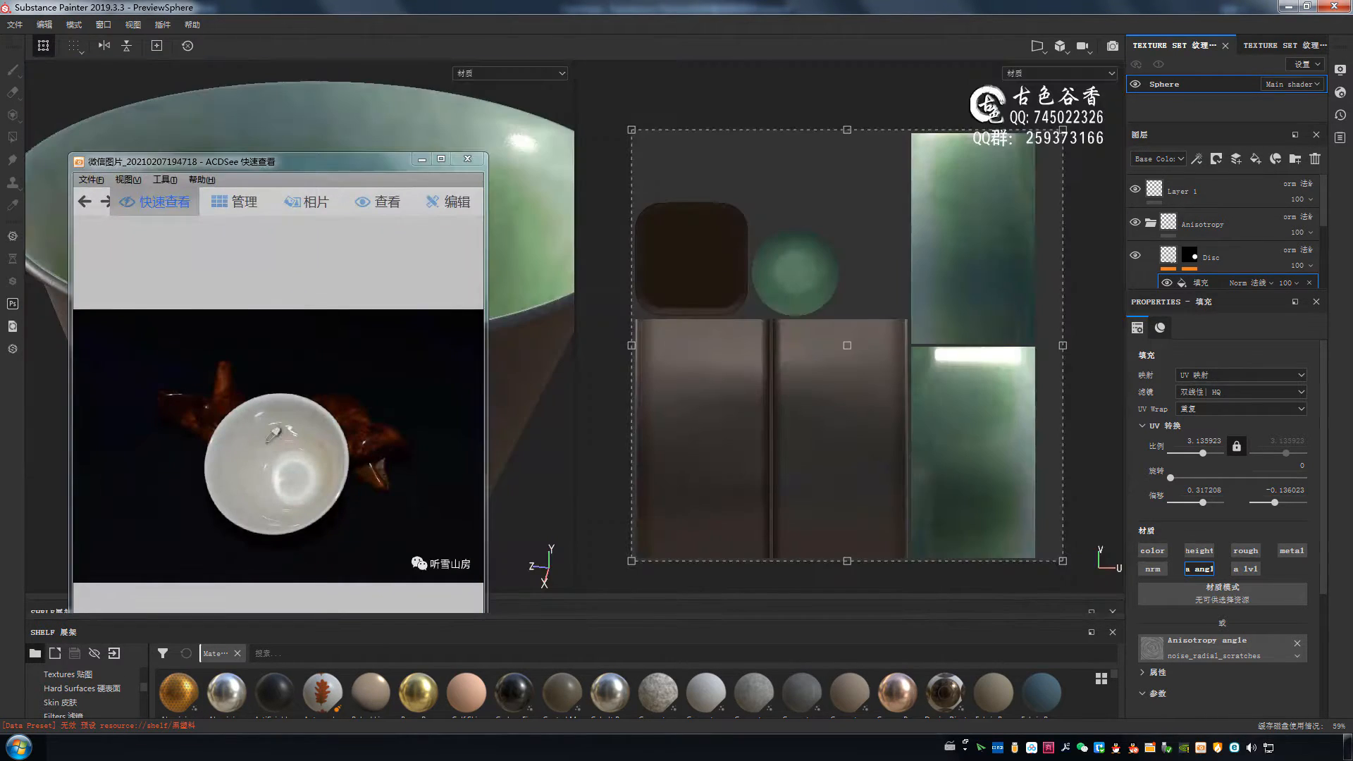
- Sample the off-white glaze color for the jade interior from the white teacup reference photo
left_click(312, 443)
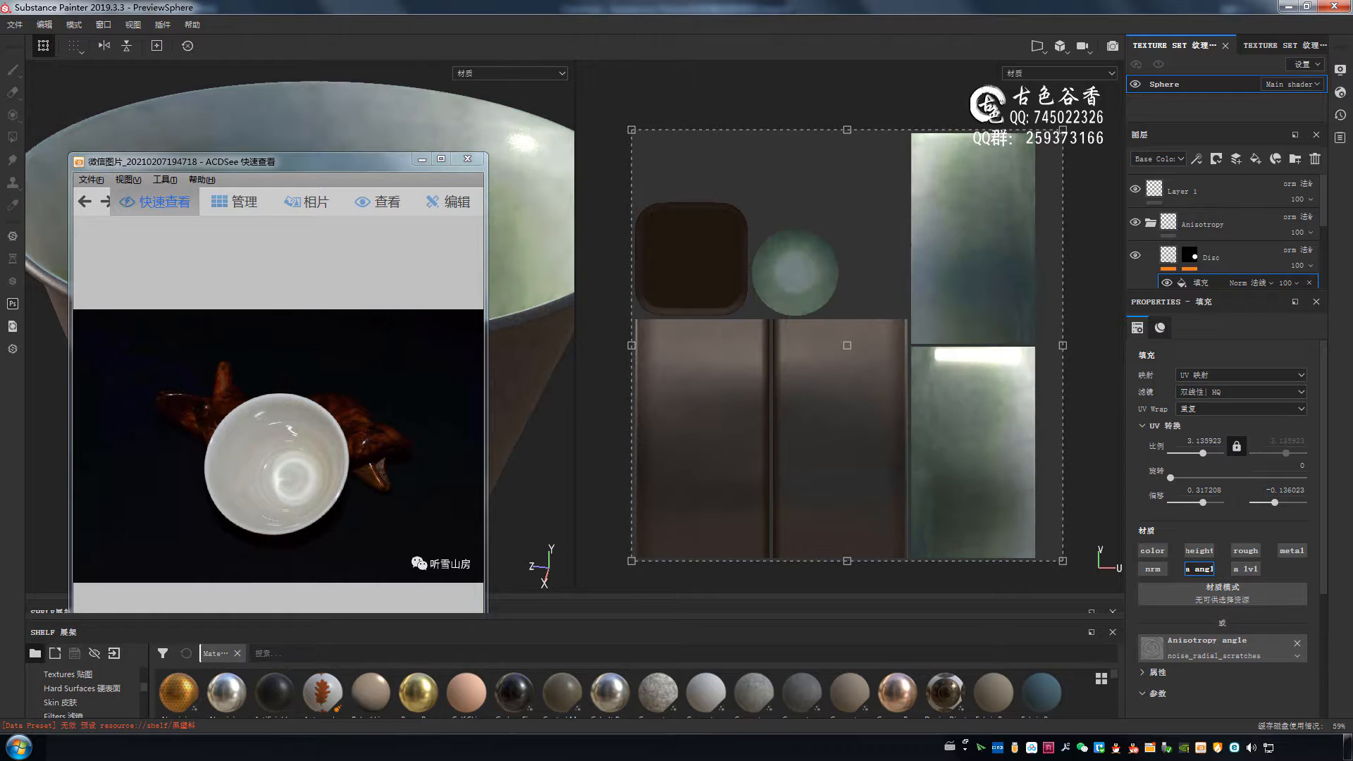
left_click(289, 460)
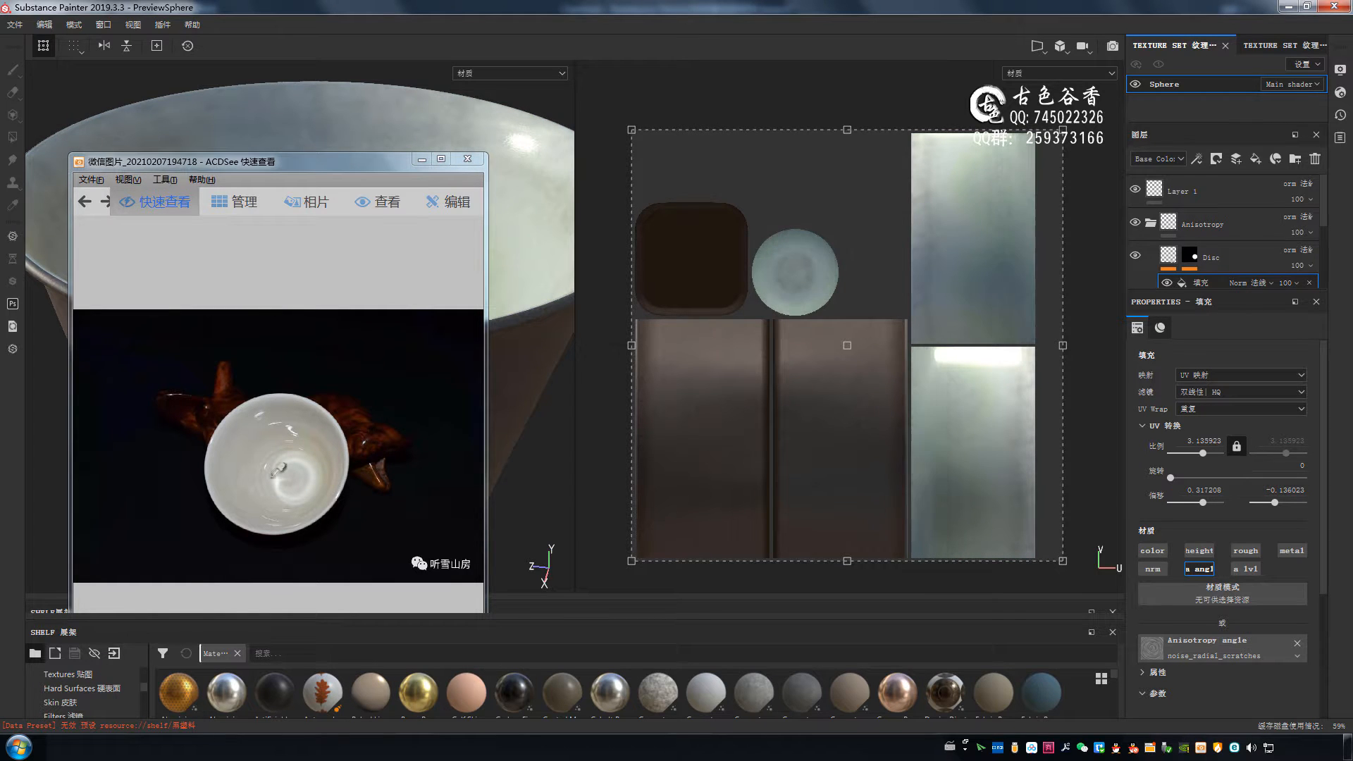
key("F2")
- Examine the mottled glaze pattern on the cup's inner walls and bottom, both close up and from a distance
left_click_drag(580, 349, 889, 296, "alt")
scroll(890, 297, "up", 2)
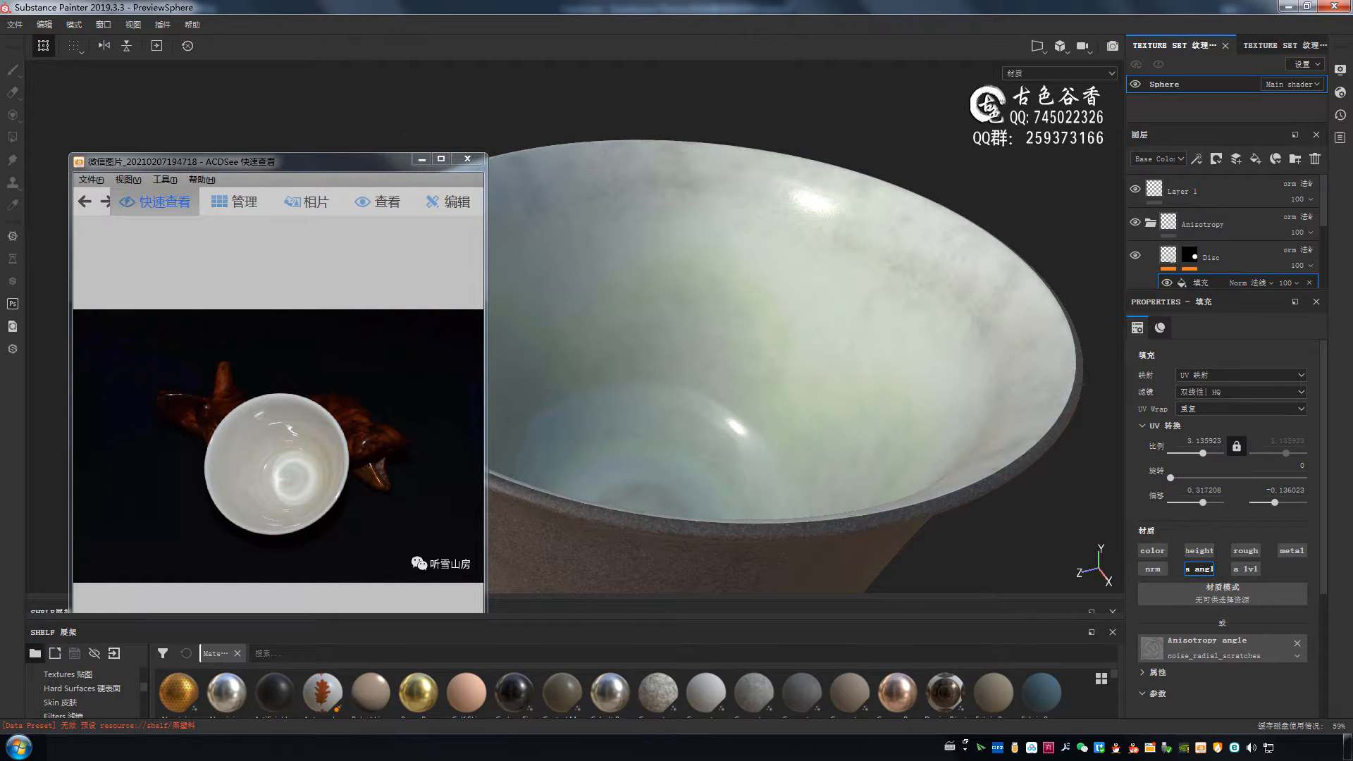
mouse_move(404, 134)
left_mouse_down("alt")
mouse_move(403, 146)
mouse_move(404, 134)
left_mouse_up("alt")
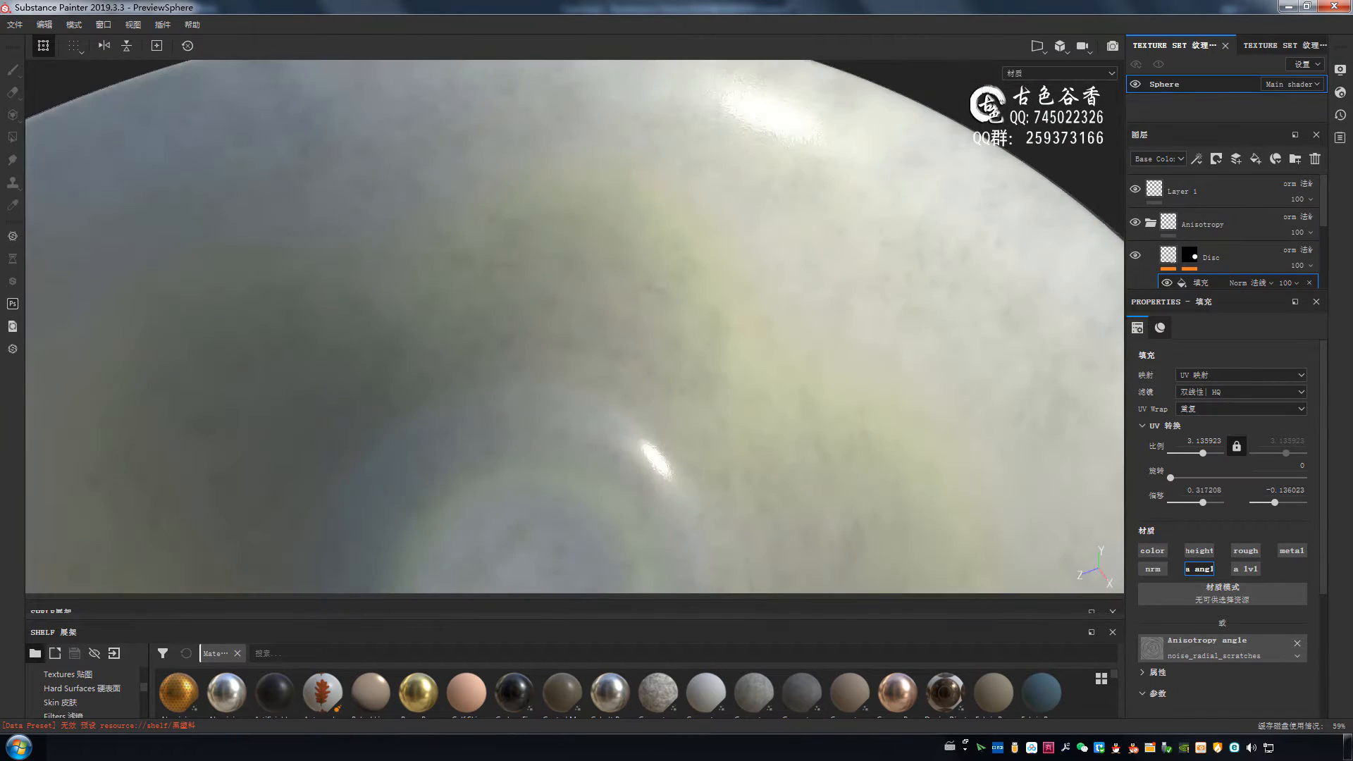
scroll(574, 326, "down", 3)
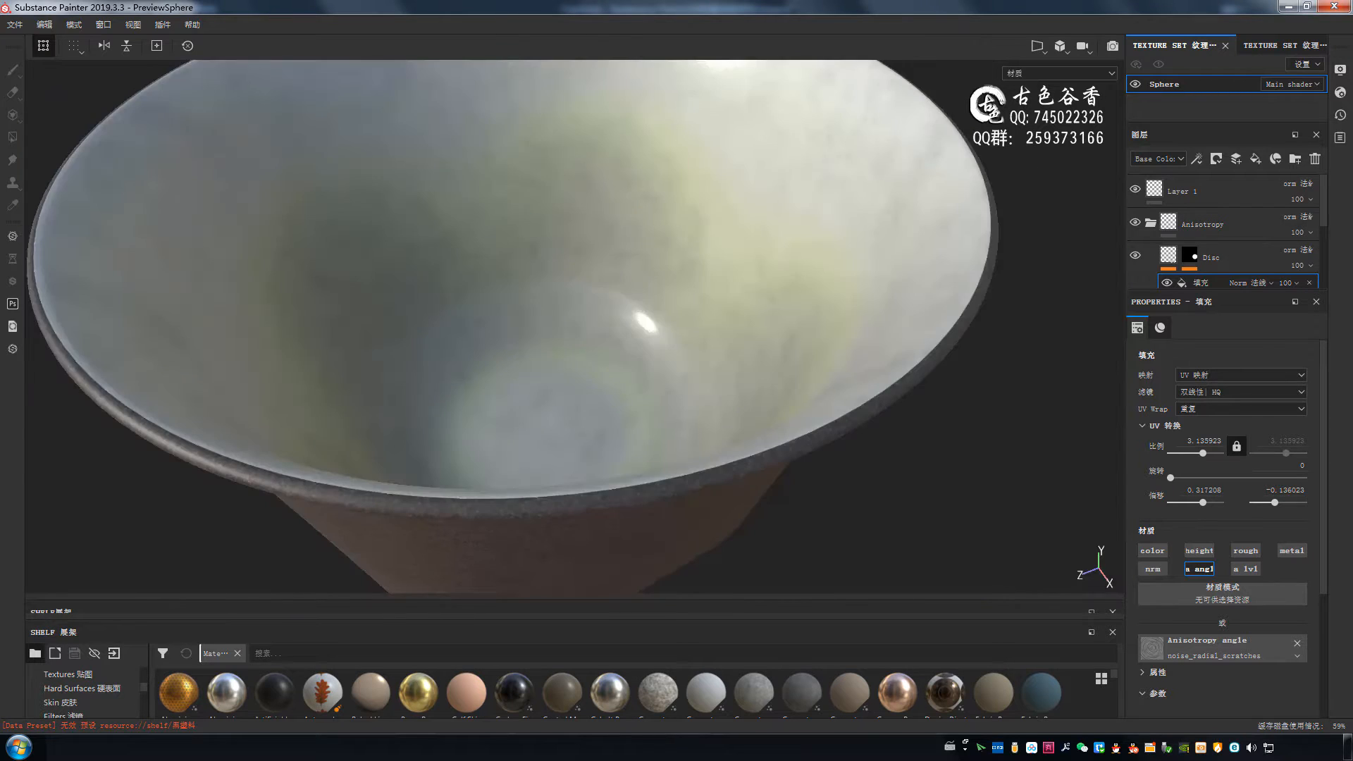
left_click_drag(525, 352, 525, 391, "alt")
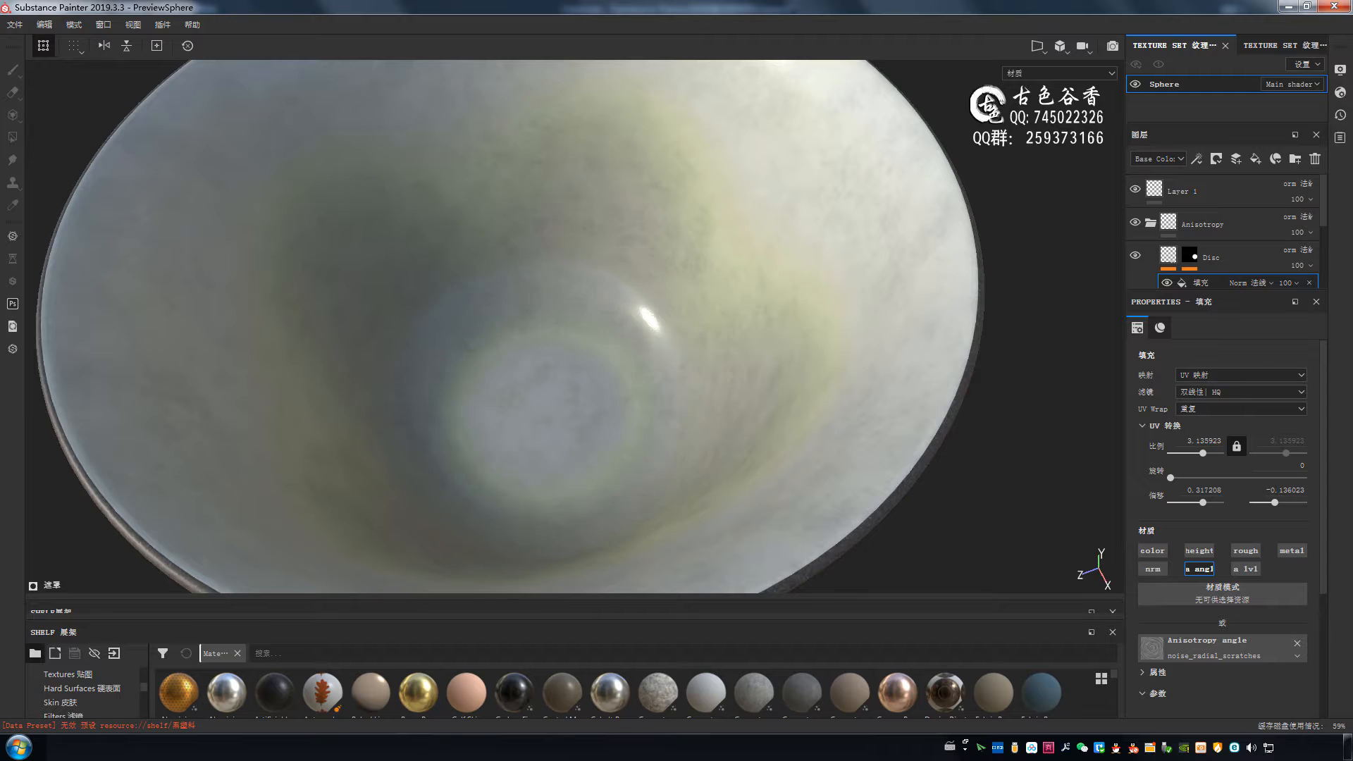
mouse_move(595, 415)
left_mouse_down("alt")
mouse_move(607, 357)
mouse_move(599, 423)
left_mouse_up("alt")
scroll(840, 317, "down", 3)
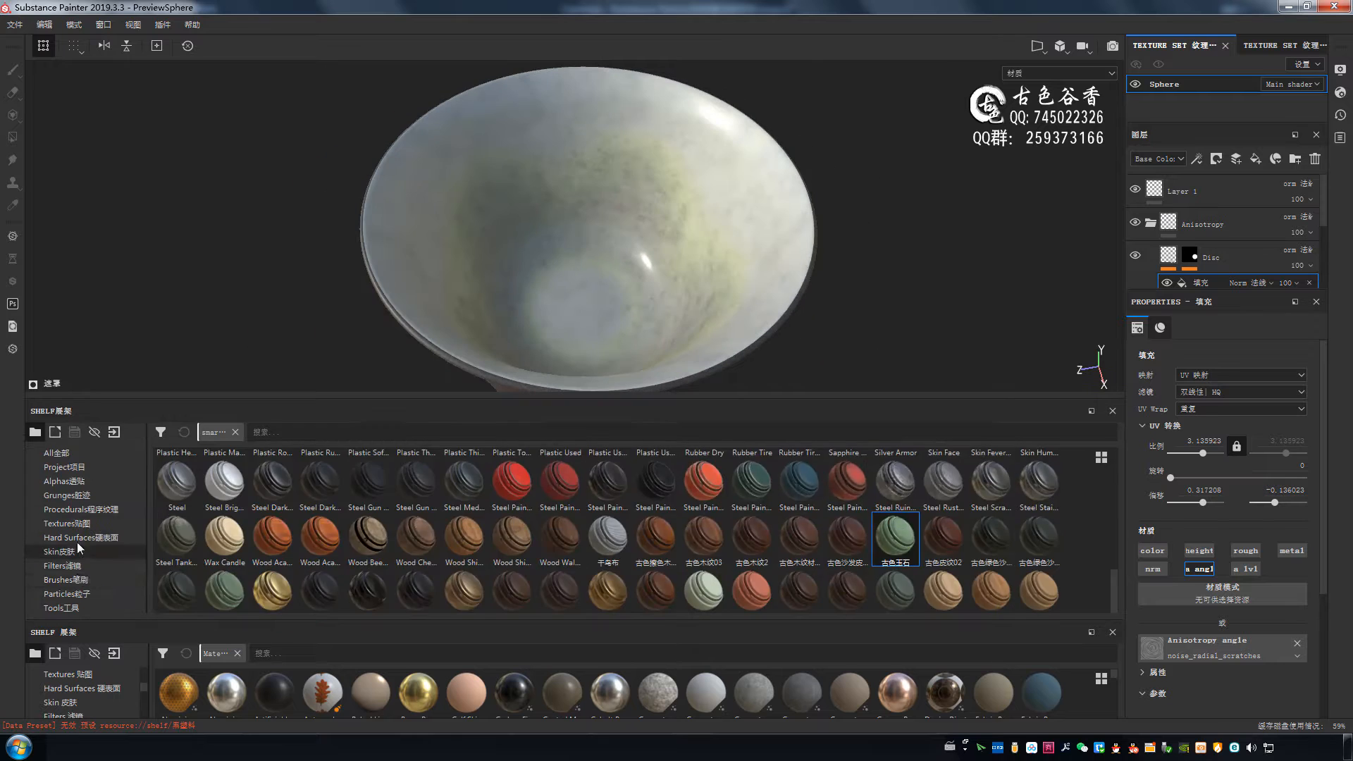
- Try a map from the Grunges category to soften the mottling inside the cup
left_click(74, 495)
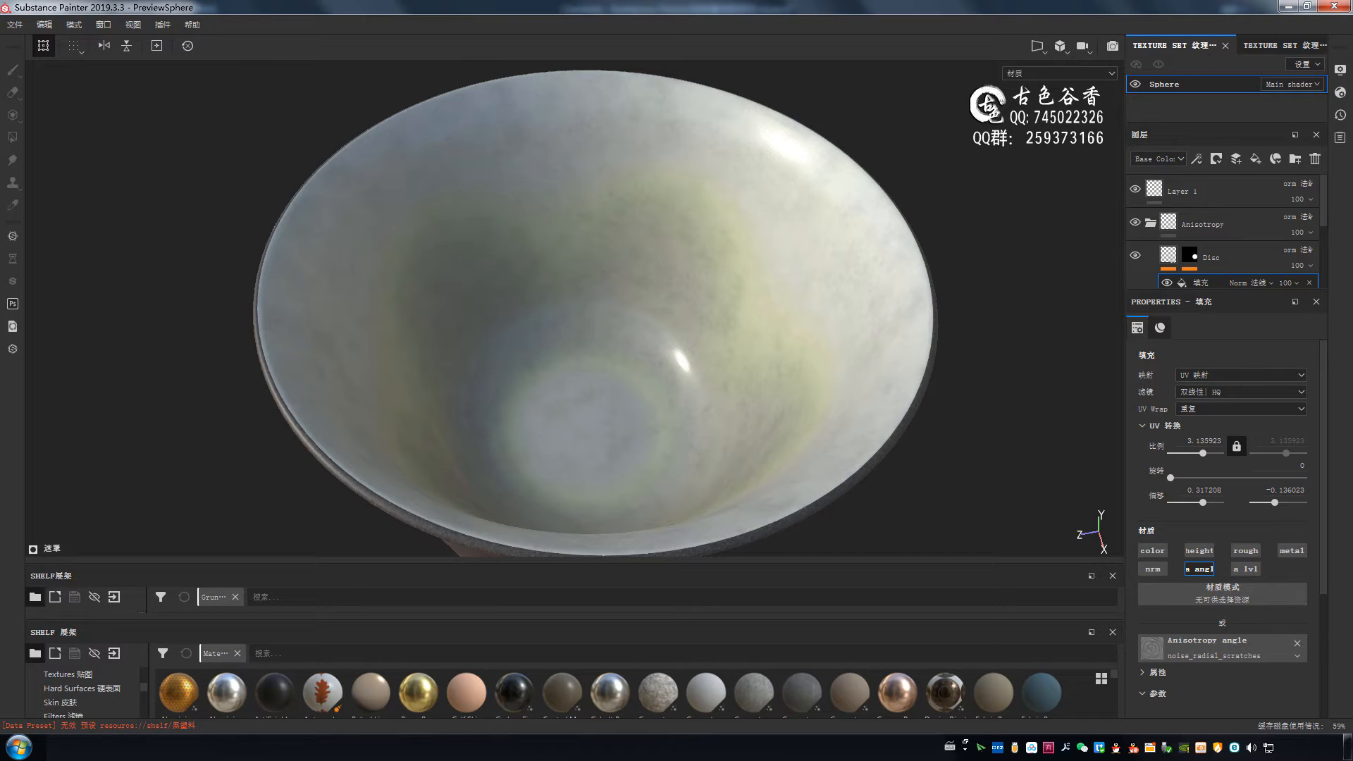
mouse_move(585, 366)
left_mouse_down("alt")
mouse_move(585, 296)
mouse_move(585, 352)
left_mouse_up("alt")
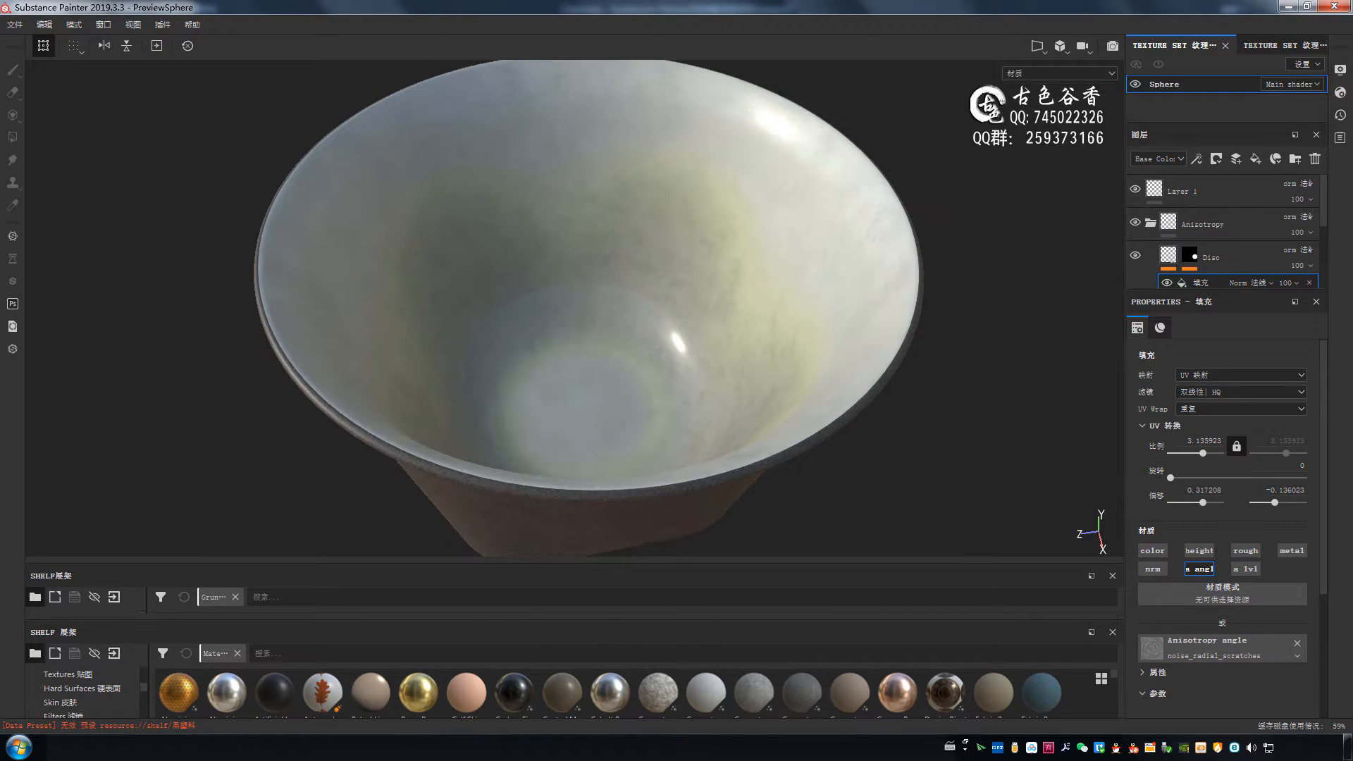
left_click_drag(966, 562, 760, 426)
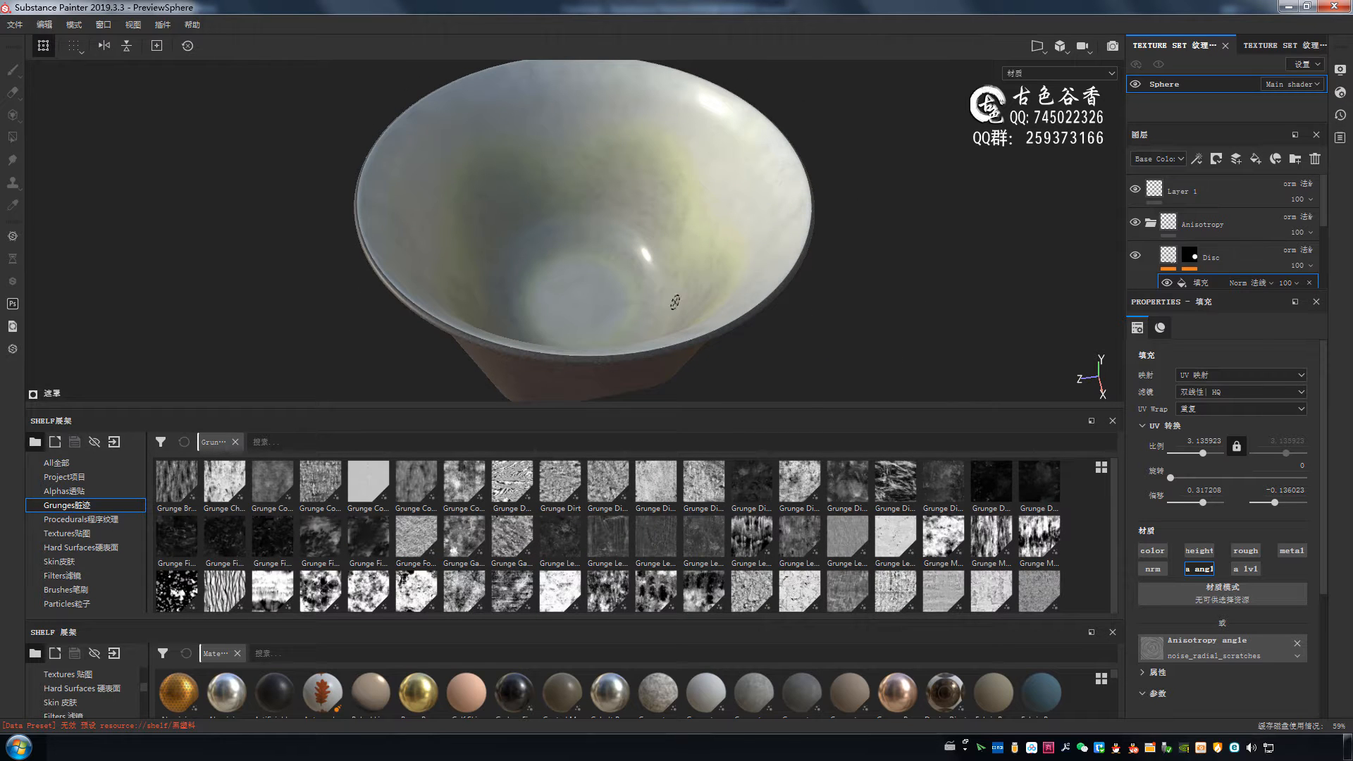
left_click_drag(675, 302, 675, 254, "alt")
left_click_drag(771, 406, 770, 610)
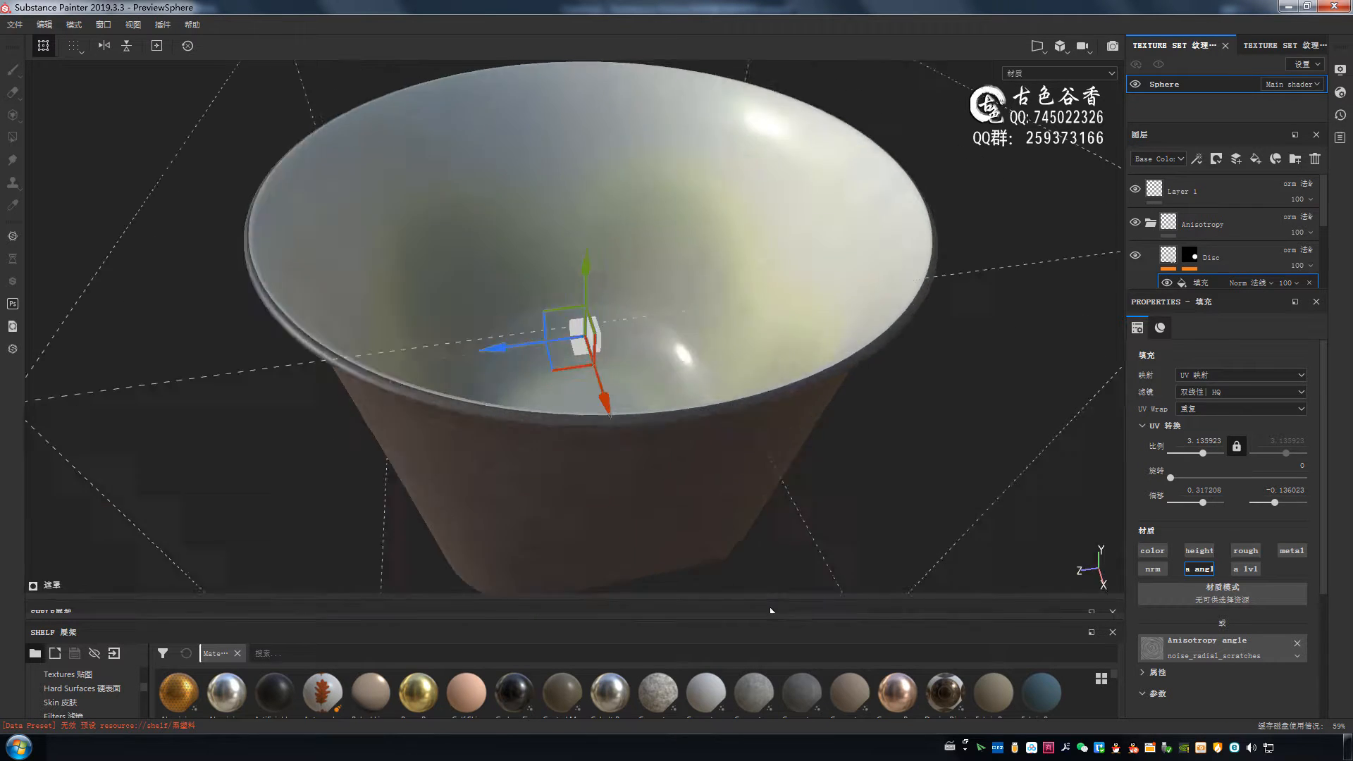
- Apply another map from the Grunges category to the interior glaze for a smoother pattern
mouse_move(677, 331)
left_mouse_down("alt")
mouse_move(688, 345)
mouse_move(713, 326)
mouse_move(704, 395)
mouse_move(667, 278)
mouse_move(670, 339)
left_mouse_up("alt")
scroll(668, 278, "down", 2)
left_click_drag(935, 510, 774, 375, "alt")
scroll(782, 377, "down", 2)
left_click_drag(774, 597, 773, 451)
right_click_drag(784, 443, 543, 281, "alt")
left_click_drag(543, 281, 518, 240, "alt")
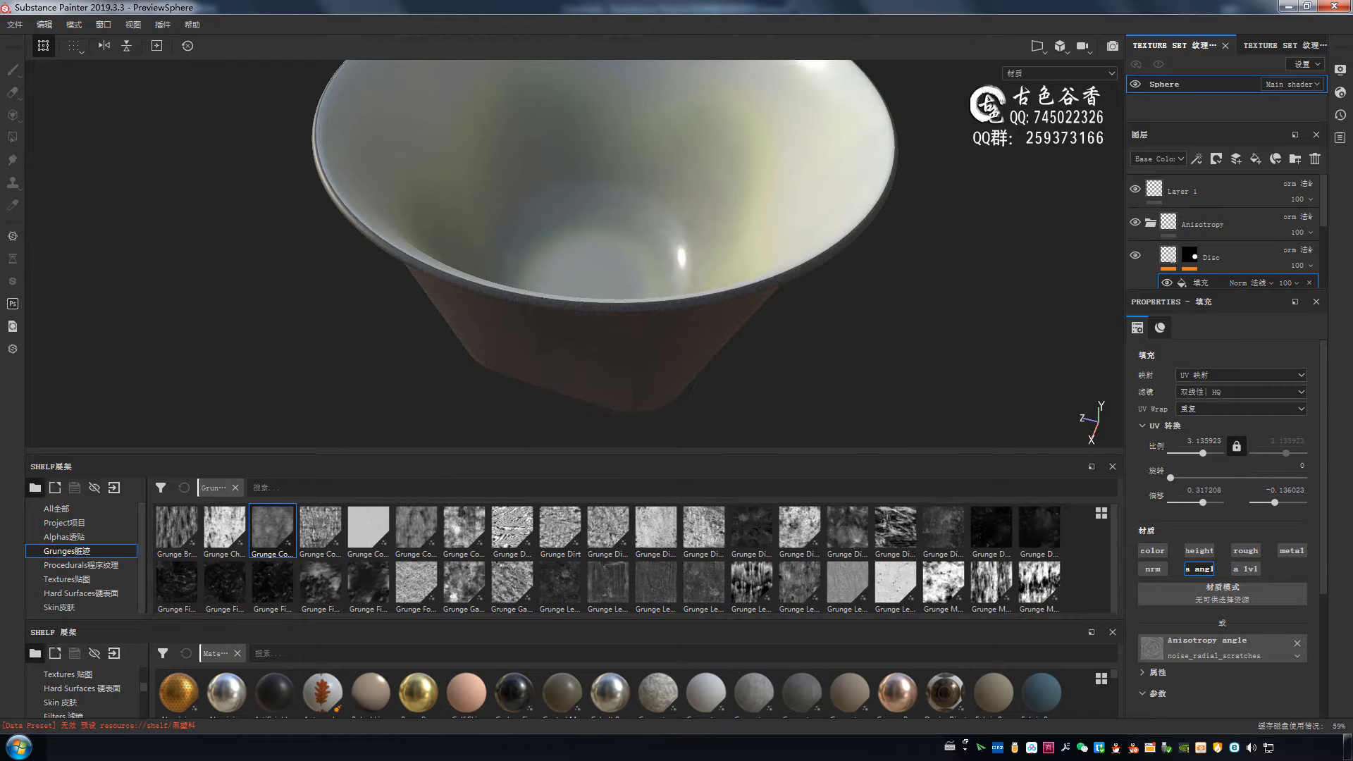
left_click_drag(518, 452, 518, 597)
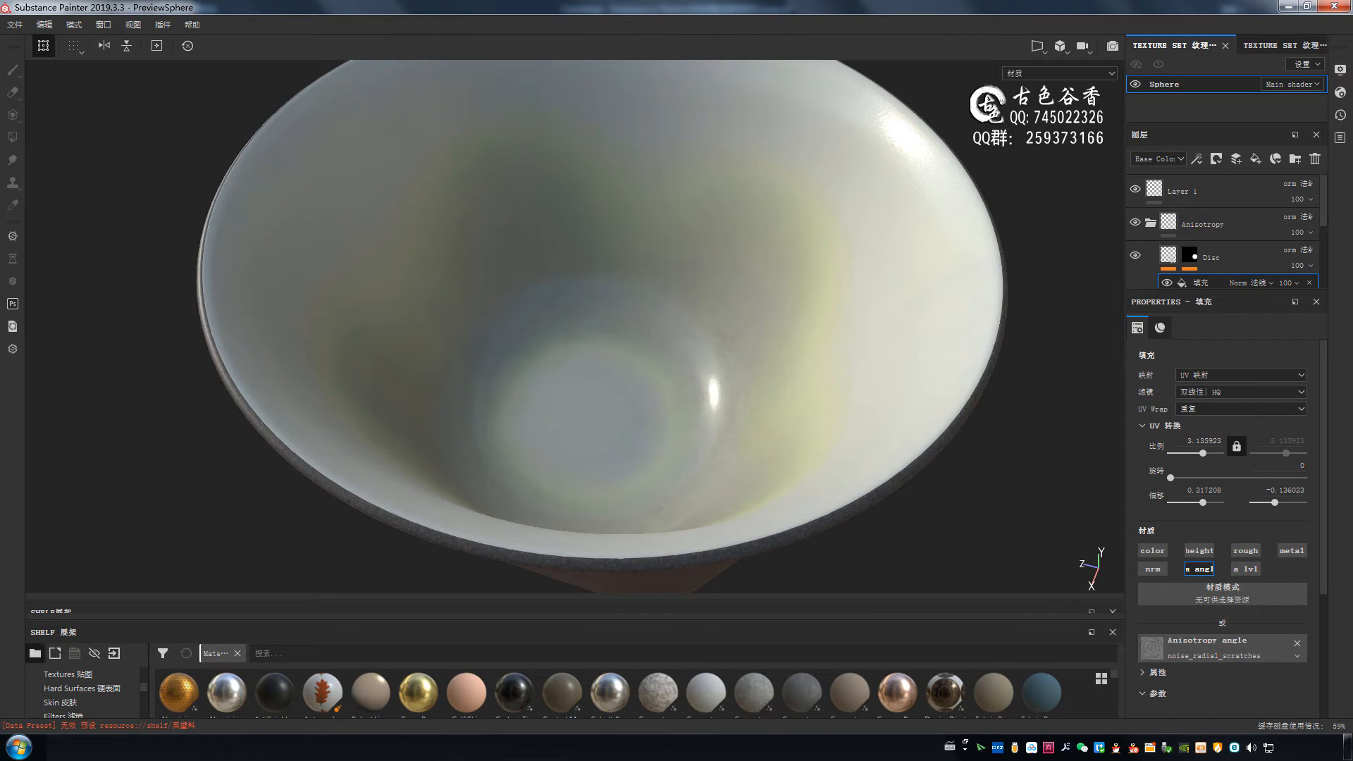
- Compare the interior with the white teacup photo and even out its glaze to a uniform off-white
scroll(761, 411, "down", 2)
left_click_drag(761, 352, 761, 304, "alt")
left_click_drag(634, 380, 776, 353, "alt")
scroll(828, 316, "up", 3)
left_click_drag(828, 316, 627, 190, "alt")
key("alt+Tab")
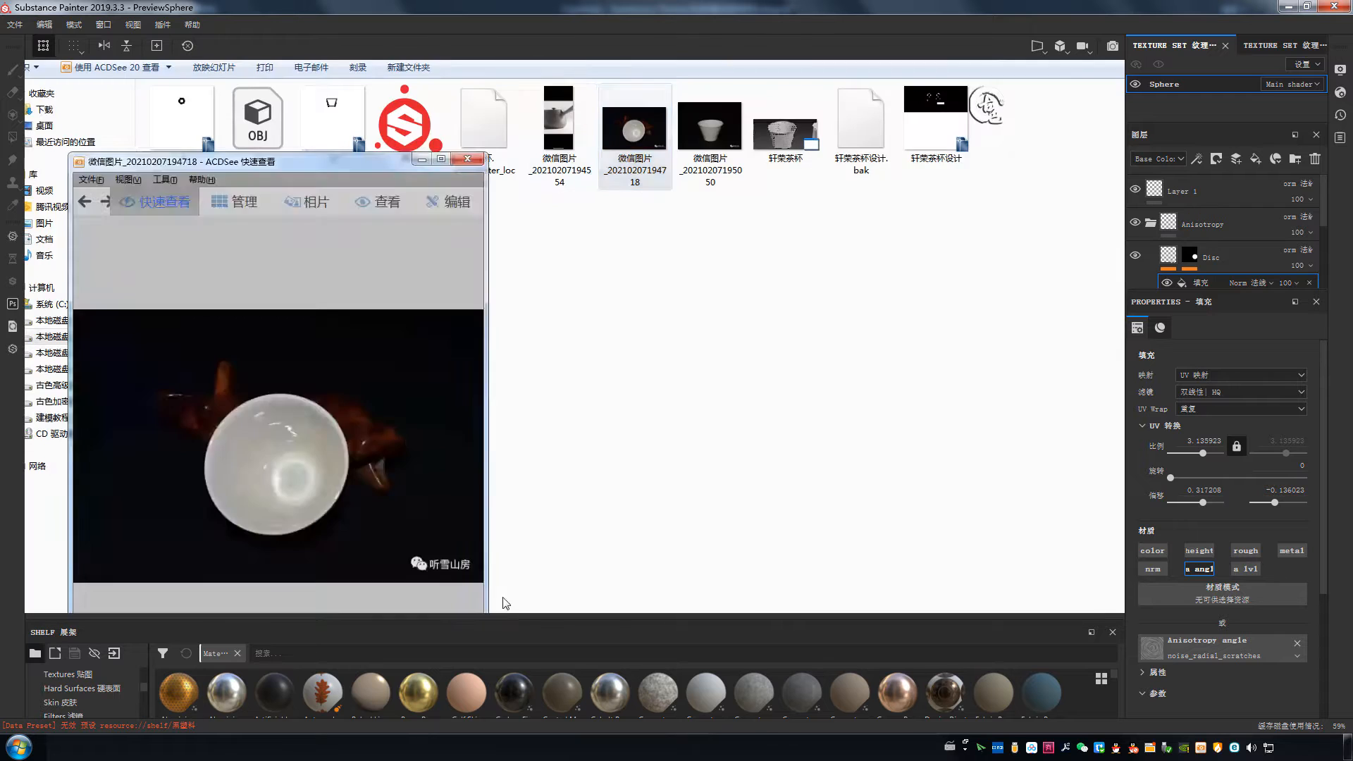
key("alt+Tab")
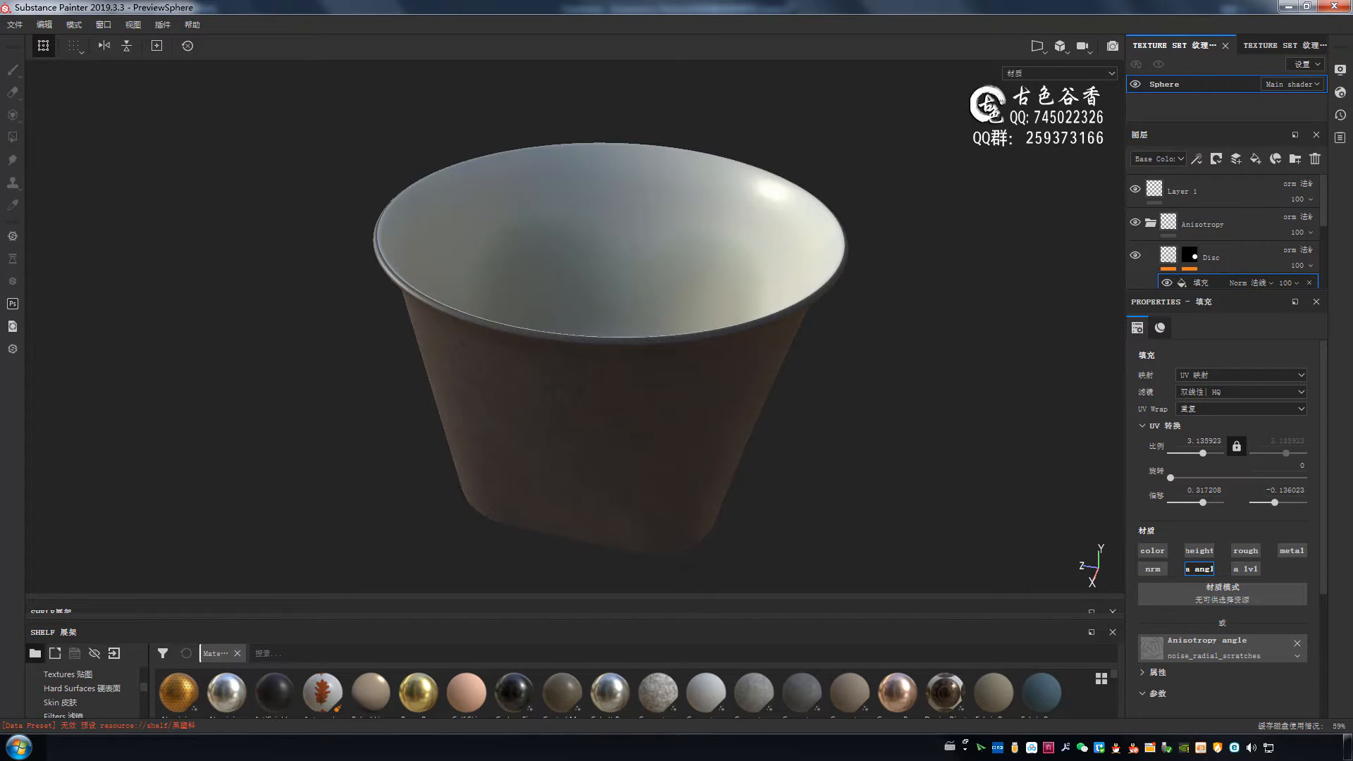
left_click_drag(627, 268, 817, 398, "alt")
scroll(620, 395, "up", 3)
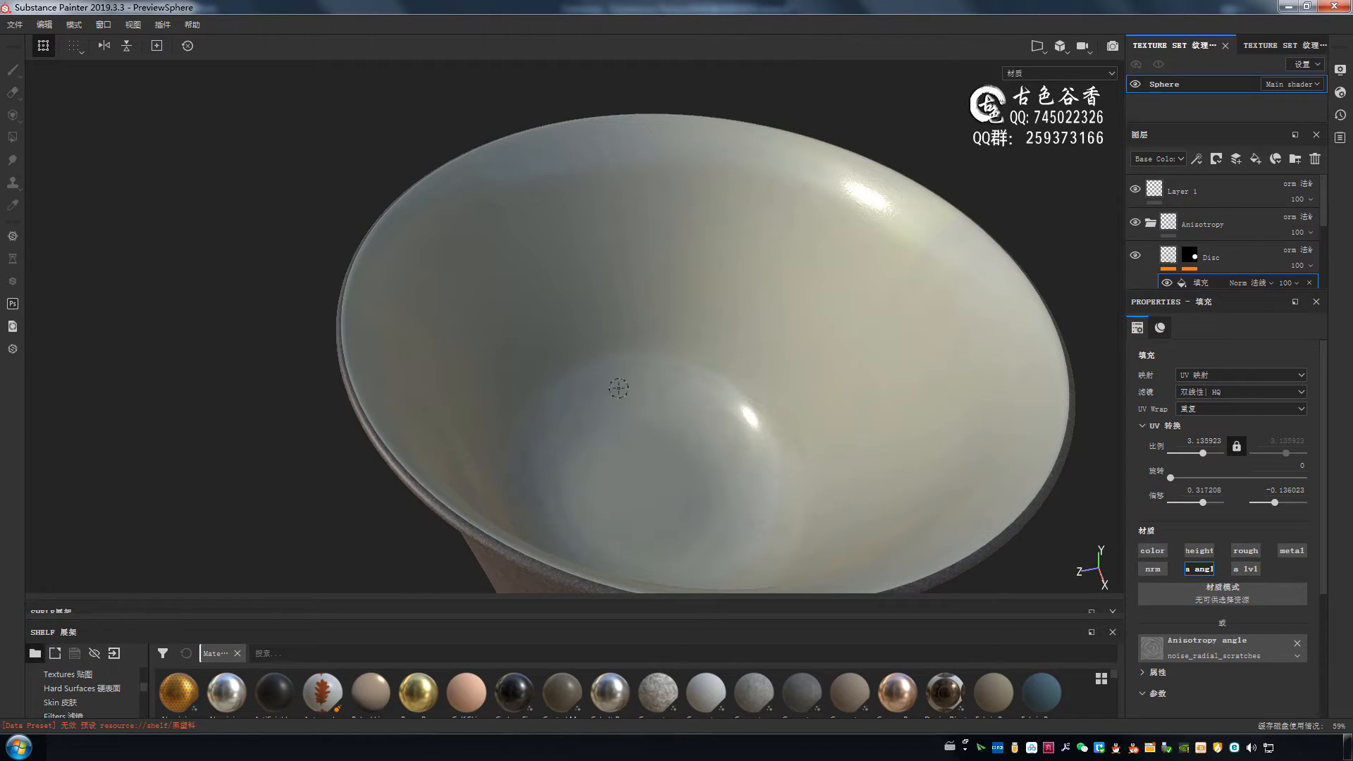
- Examine the interior gloss and the pale spot on the rim close up in the 3D and UV views
left_click_drag(669, 302, 741, 301, "alt")
scroll(742, 302, "up", 3)
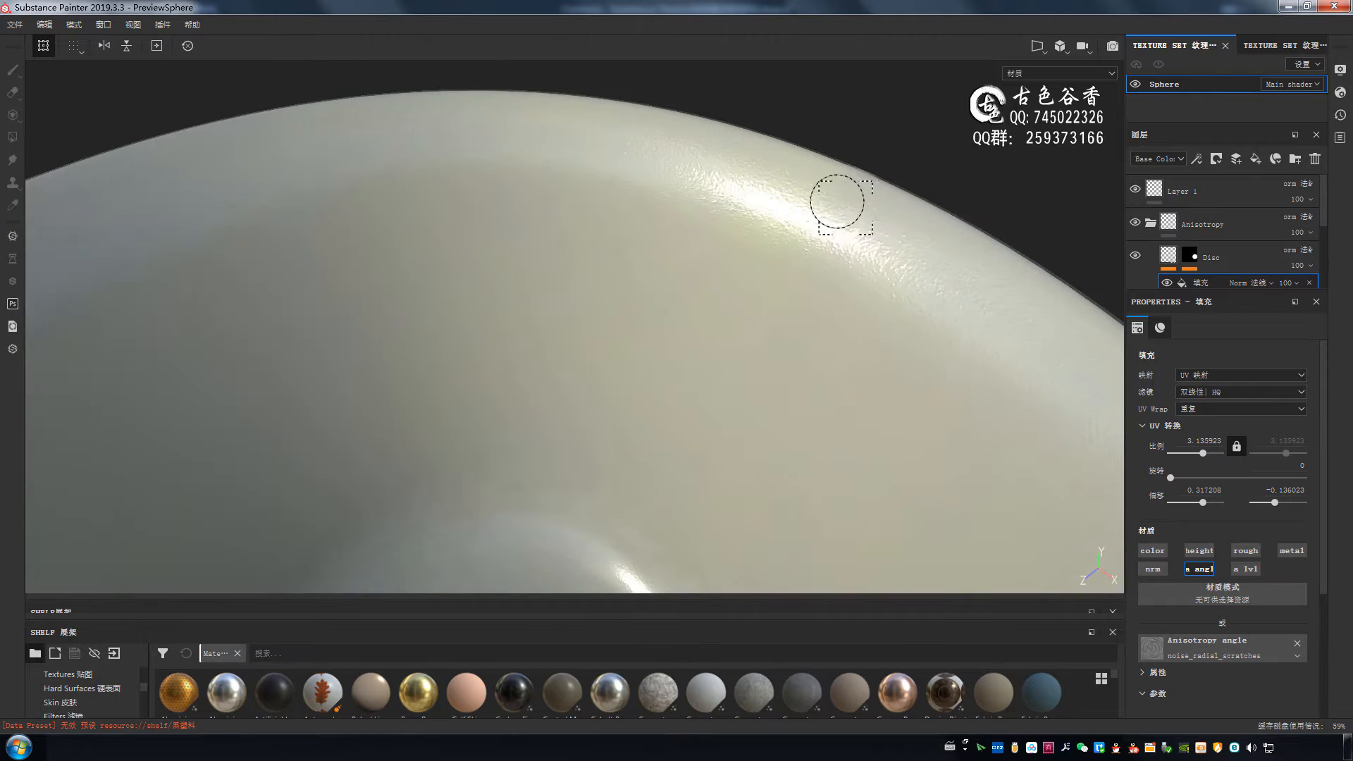
mouse_move(838, 202)
left_mouse_down("alt")
mouse_move(838, 311)
mouse_move(463, 327)
mouse_move(791, 303)
mouse_move(713, 369)
mouse_move(569, 413)
mouse_move(659, 323)
mouse_move(778, 381)
left_mouse_up("alt")
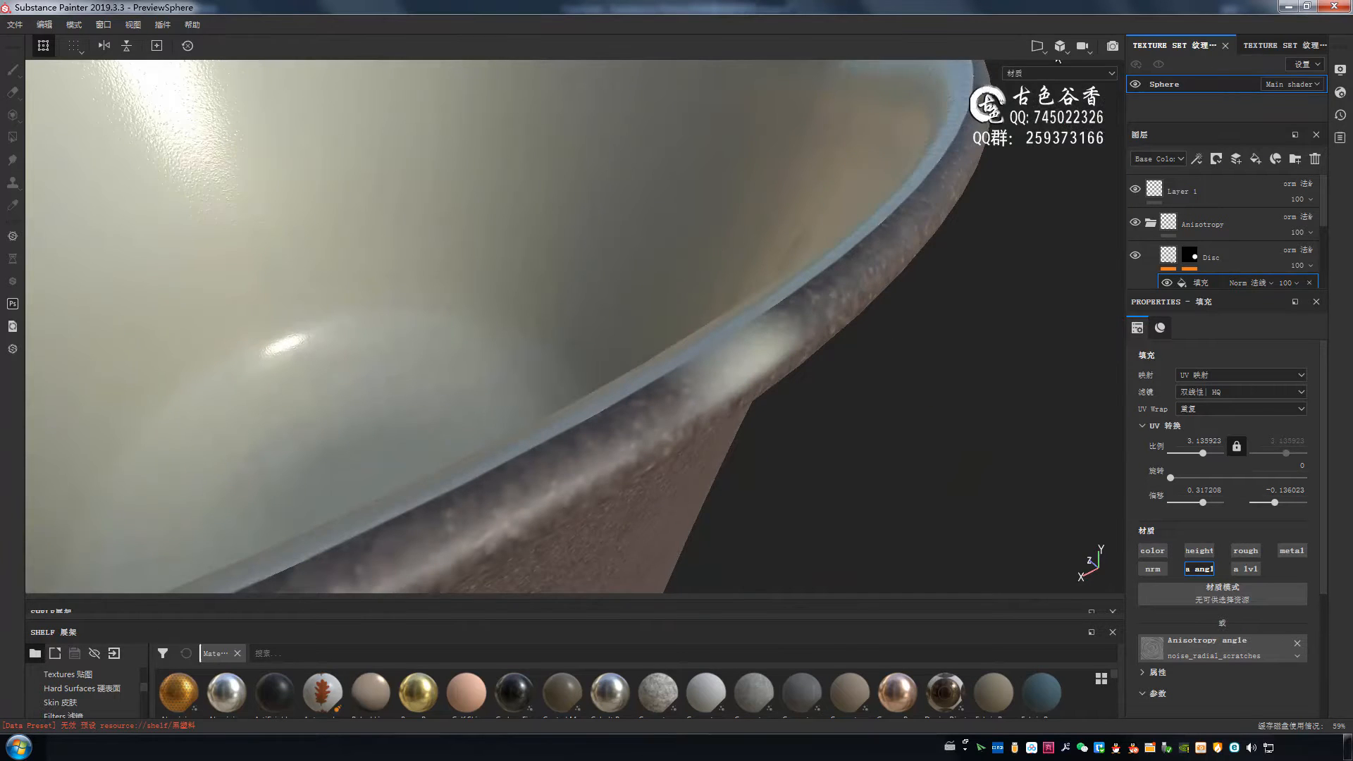
key("F1")
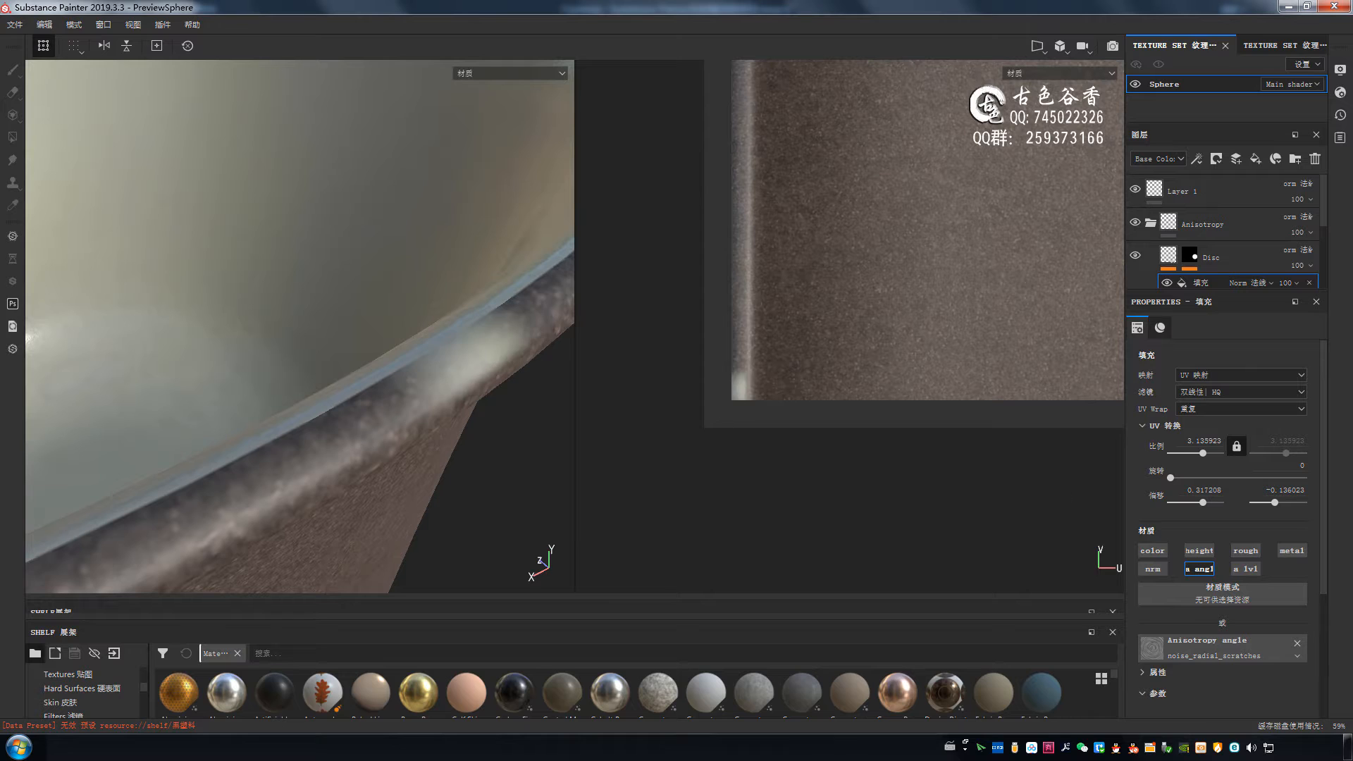
scroll(853, 433, "down", 1)
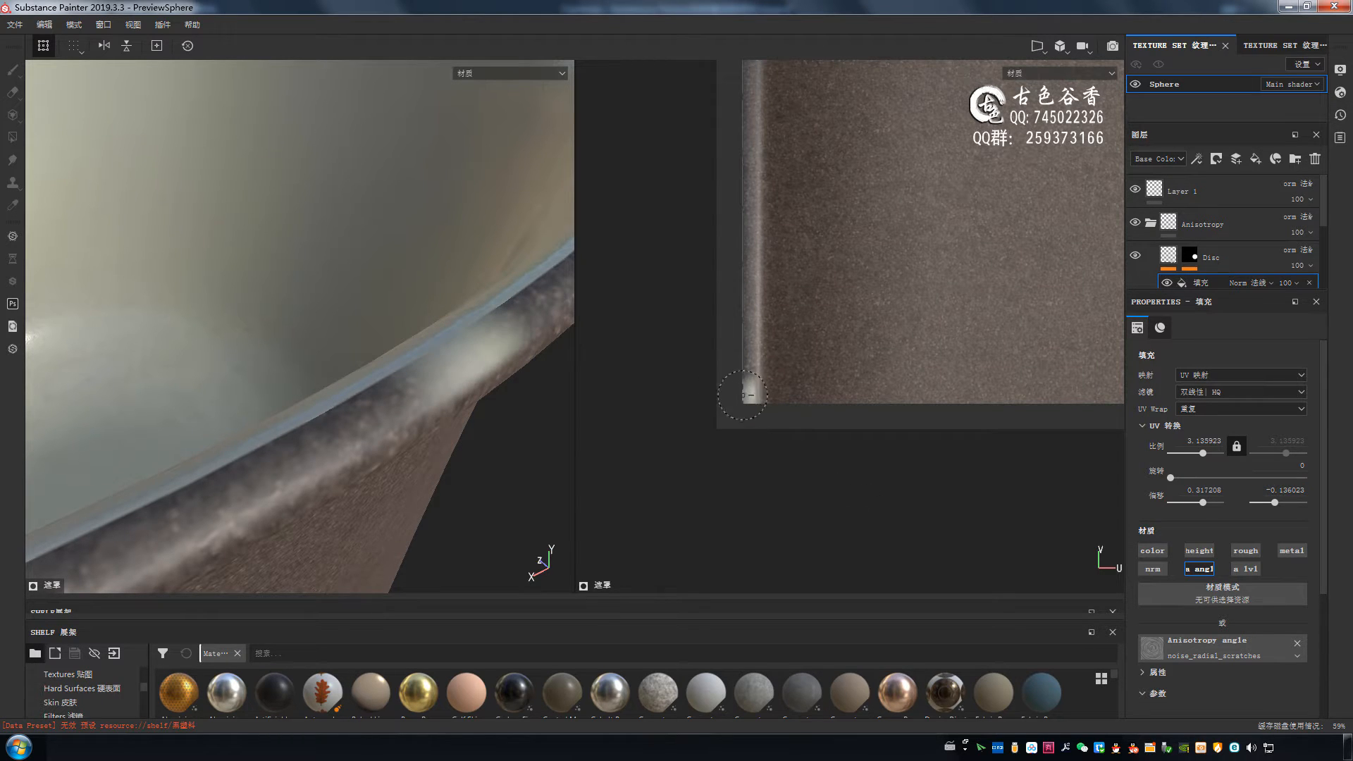
key("F2")
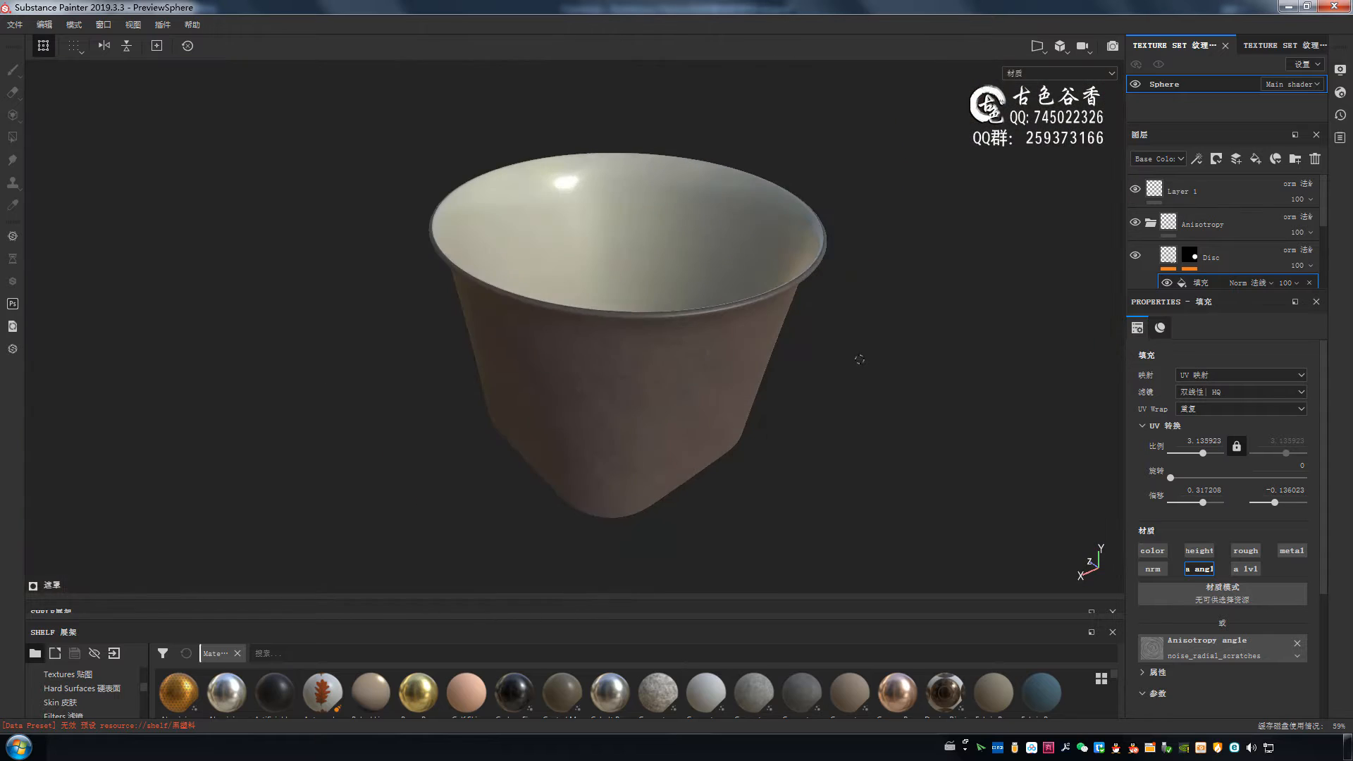
- Render the cup in Iray and check the outer clay grain and the inner glaze from several angles
key("F10")
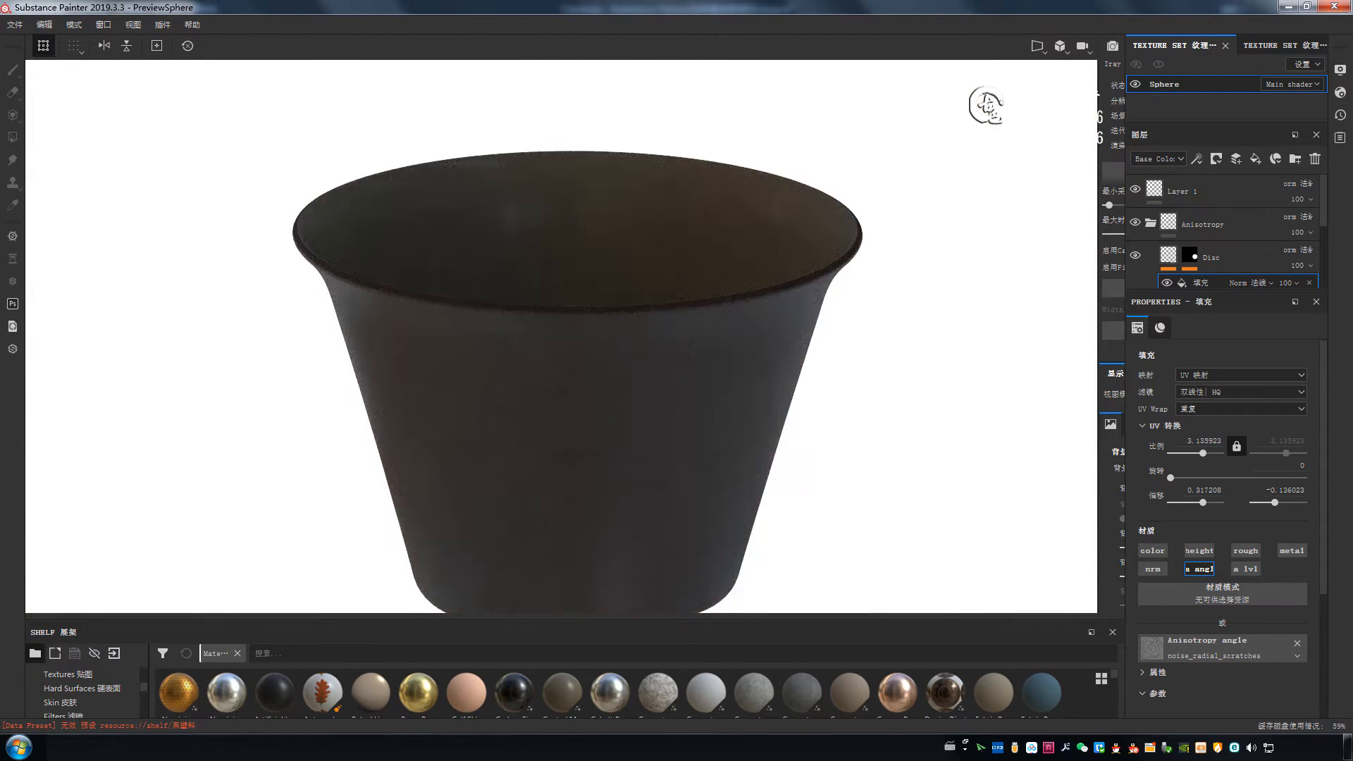
scroll(932, 548, "up", 2)
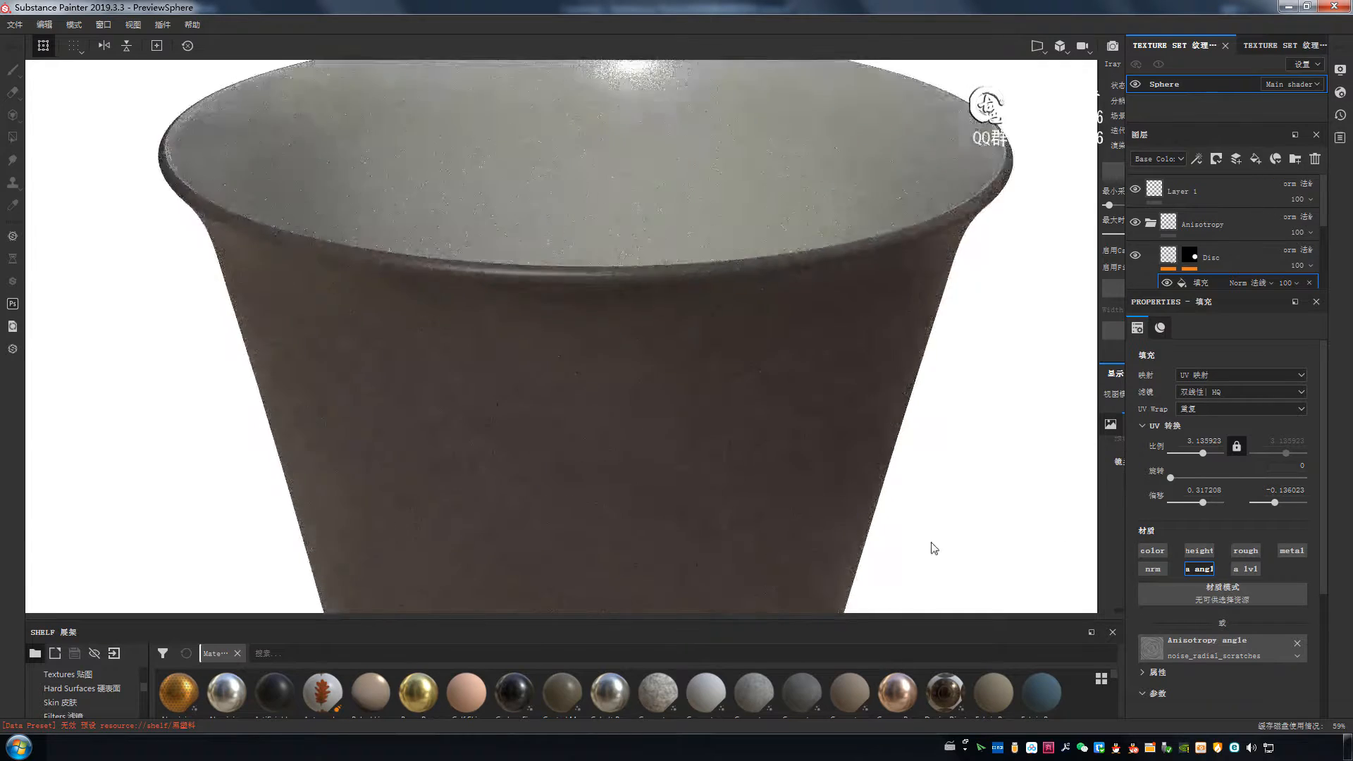
scroll(932, 548, "down", 2)
left_click_drag(932, 547, 967, 519, "alt")
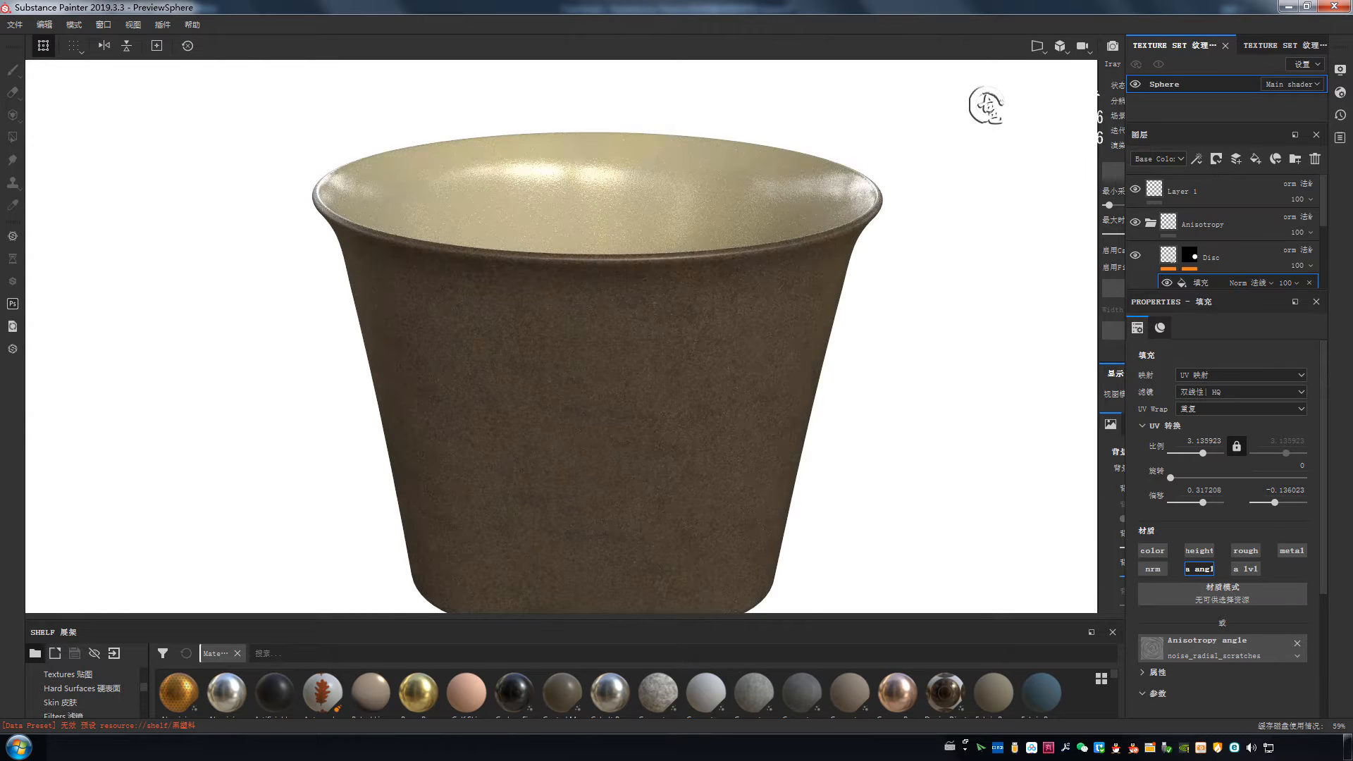
left_click_drag(967, 518, 902, 528, "alt")
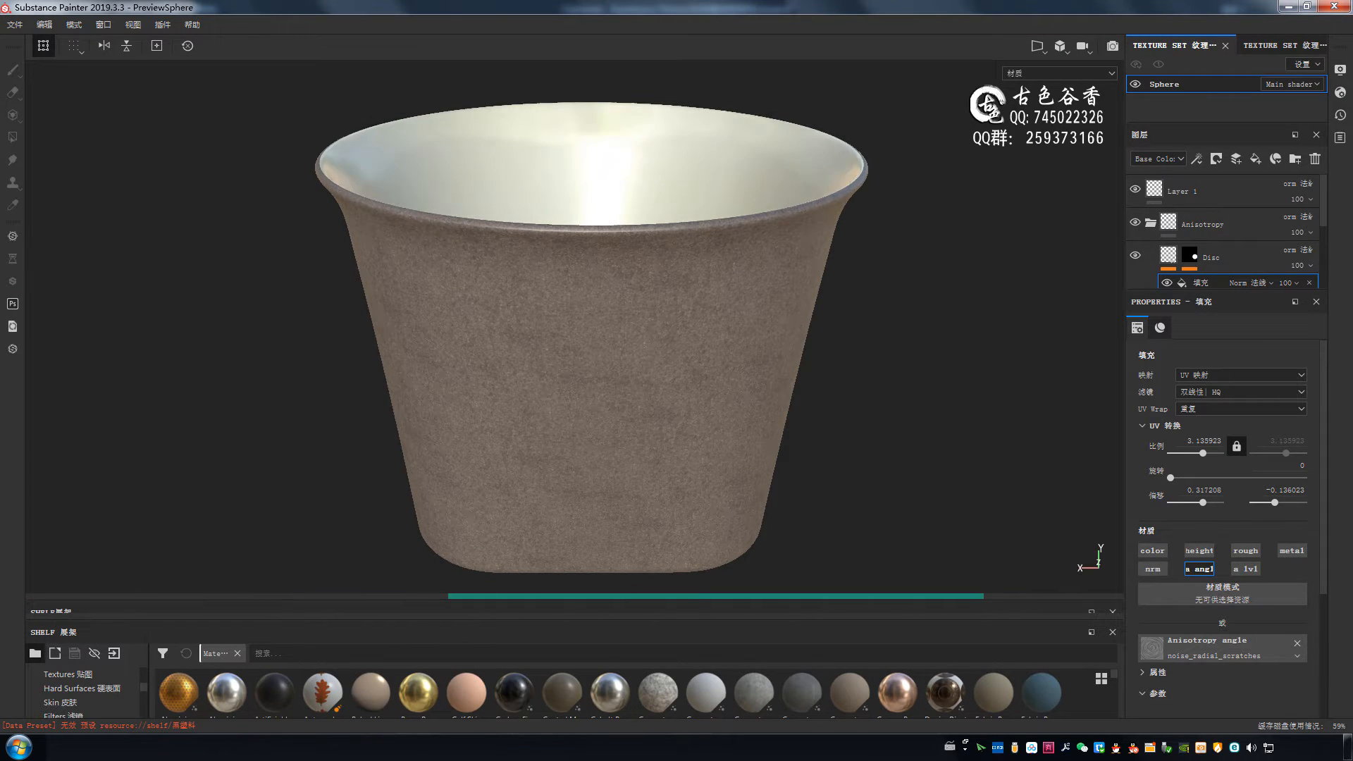
- Turn the cup, render it again in Iray to check the clay grain, and look through the shelf resources
left_click_drag(650, 296, 574, 334, "alt")
key("F10")
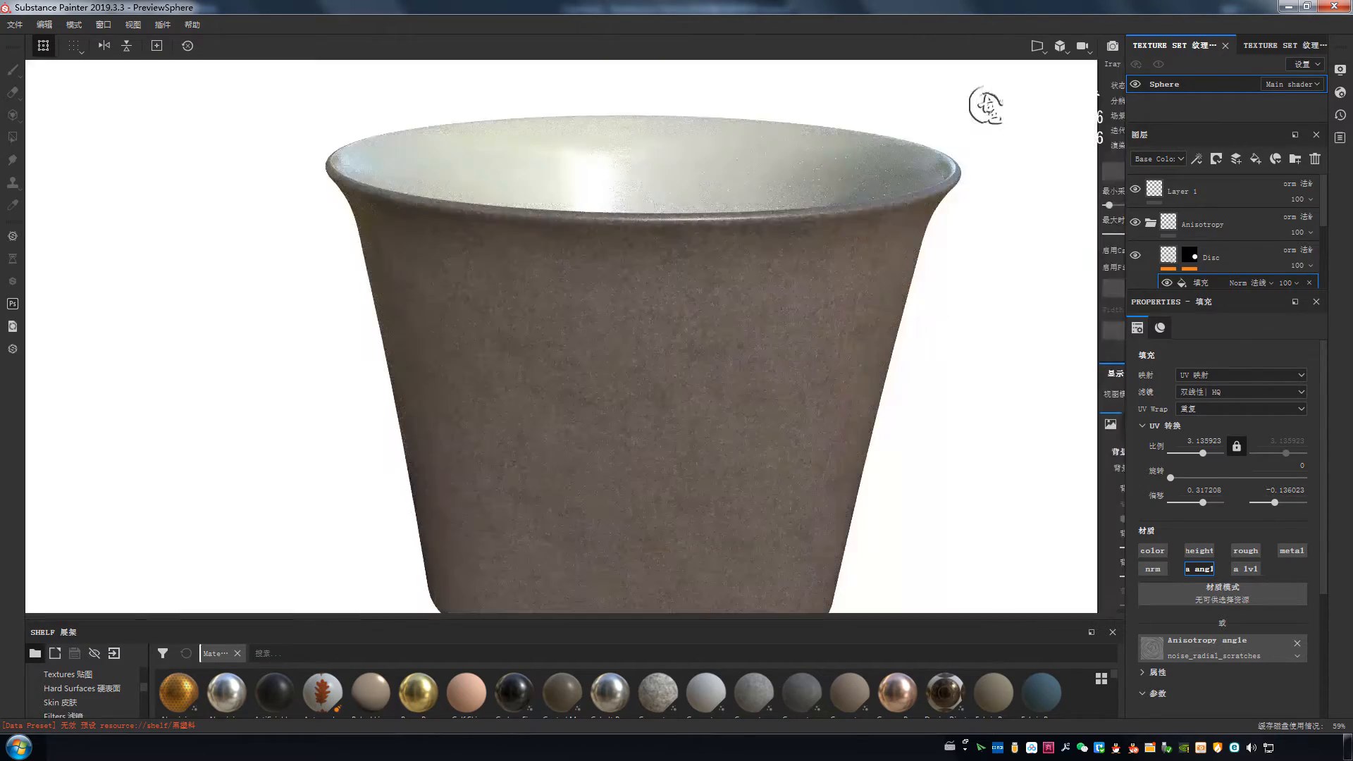
left_click_drag(975, 458, 974, 483, "alt")
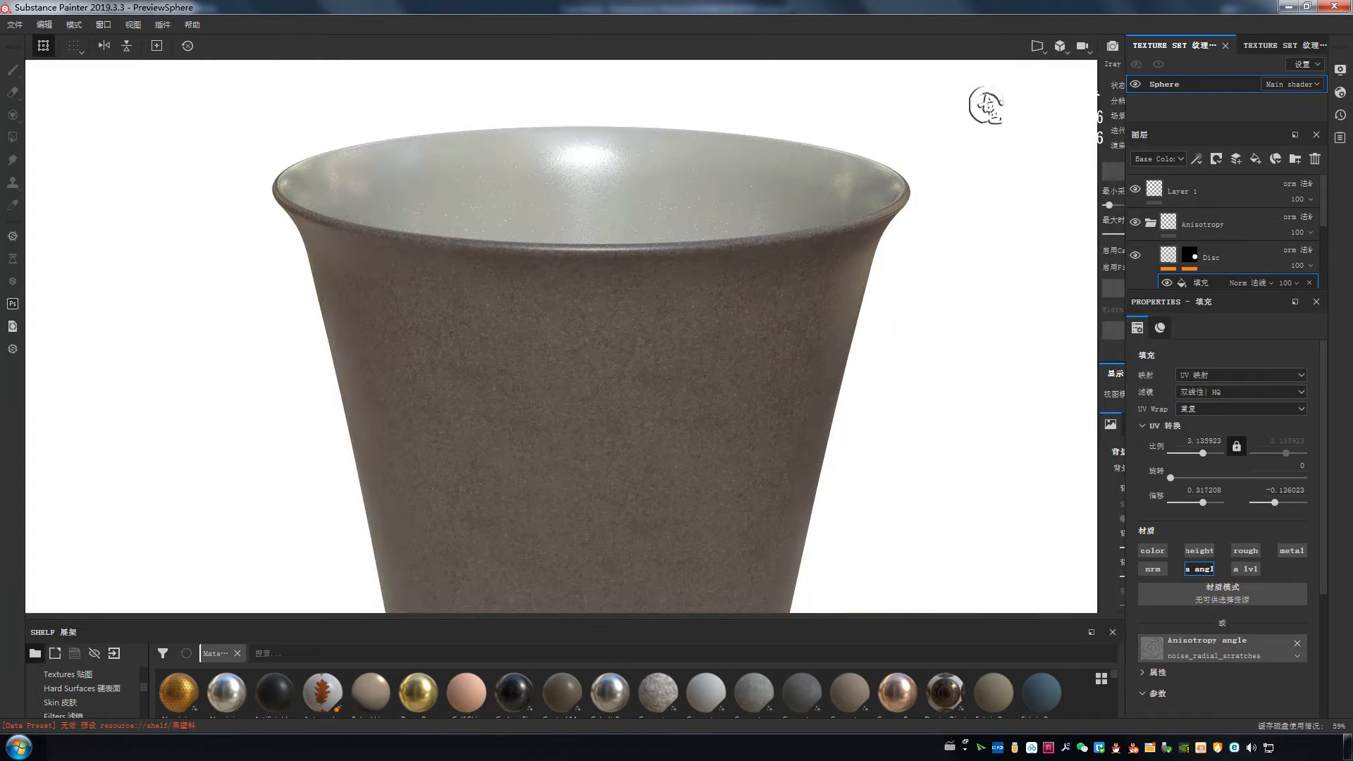
key("F10")
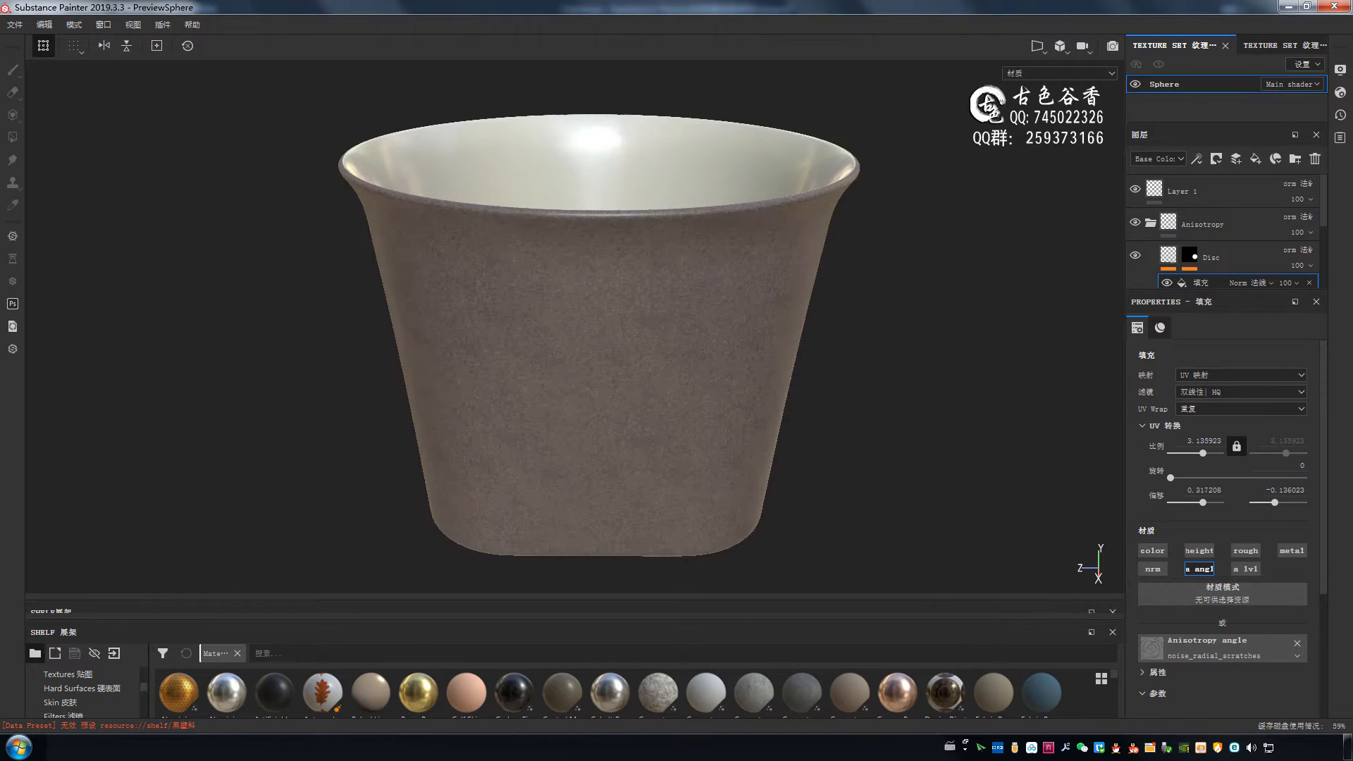
left_click_drag(692, 596, 692, 449)
scroll(692, 578, "down", 3)
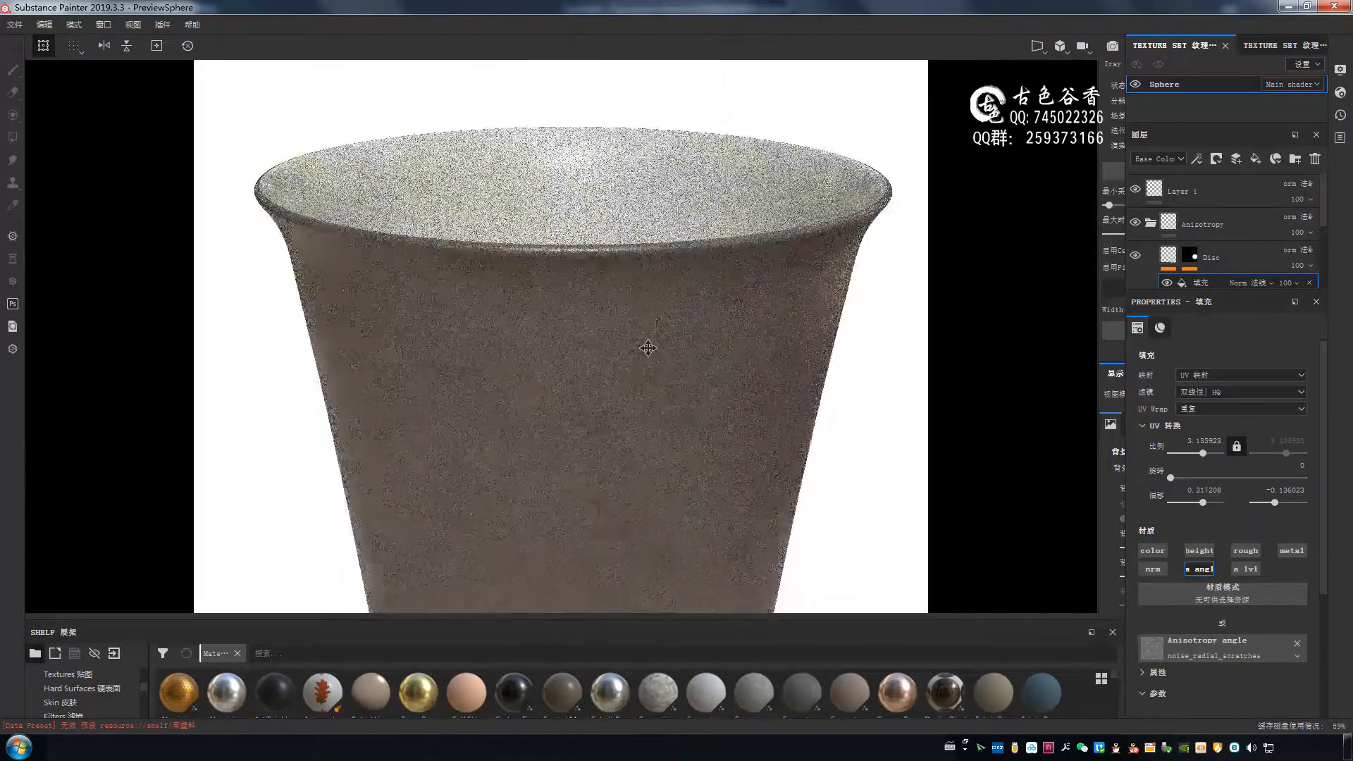
- Save the Iray render of the cup as the PNG 茶杯01 in a new folder named 茶杯效果图
middle_click_drag(649, 348, 640, 343, "alt")
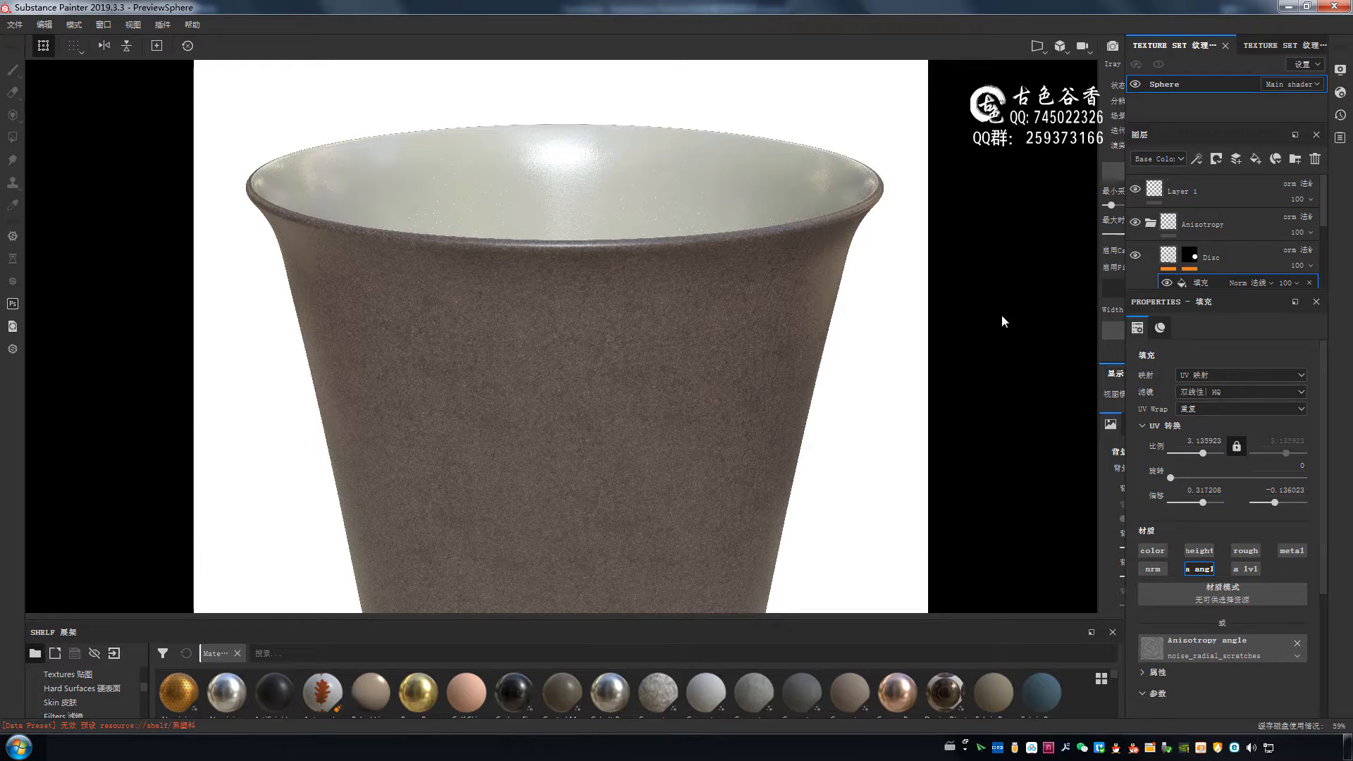
left_click(1113, 330)
double_click(738, 215)
right_click(485, 322)
left_click(673, 351)
type("a")
key("Return")
double_click(186, 129)
type("渲染图")
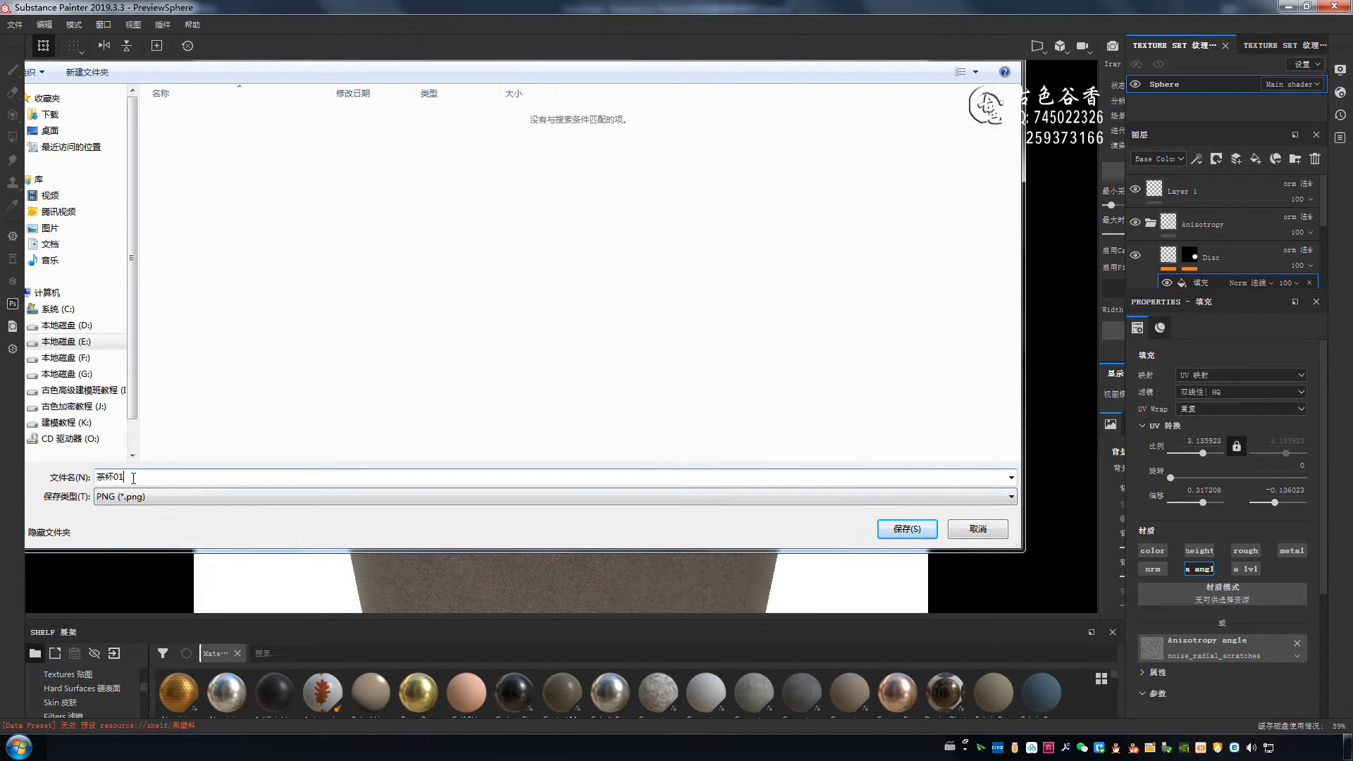
key("Return")
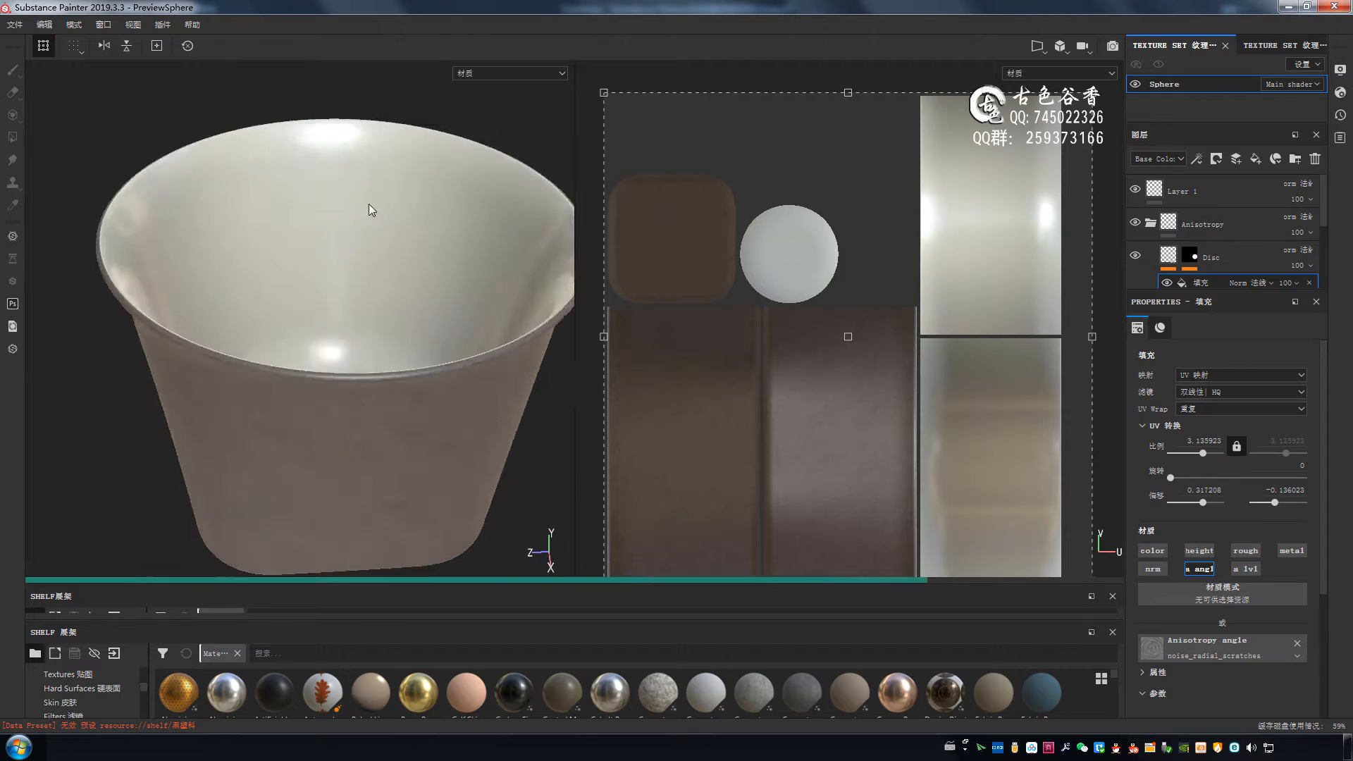
- Enlarge the shelf and browse its Grunges textures while checking the cup's outer clay surface
scroll(369, 206, "up", 5)
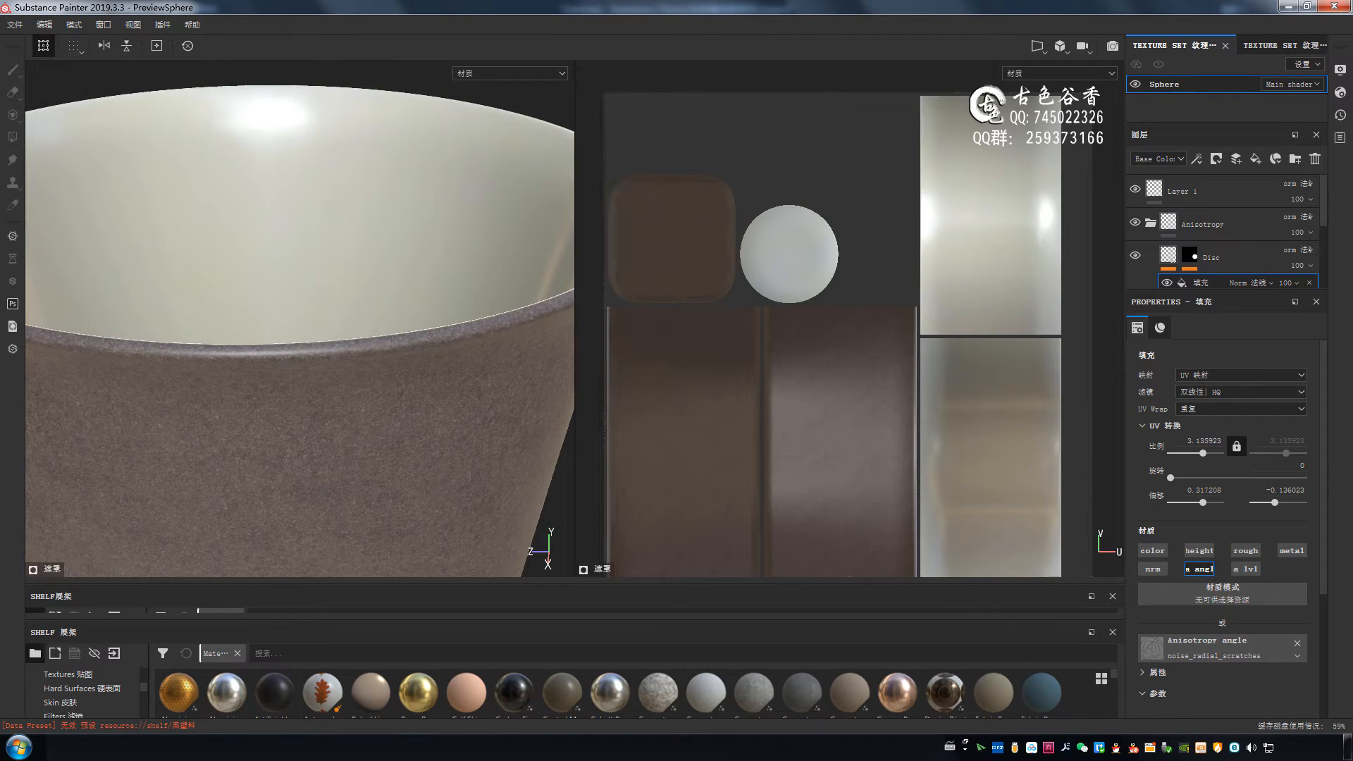
left_click_drag(585, 584, 585, 379)
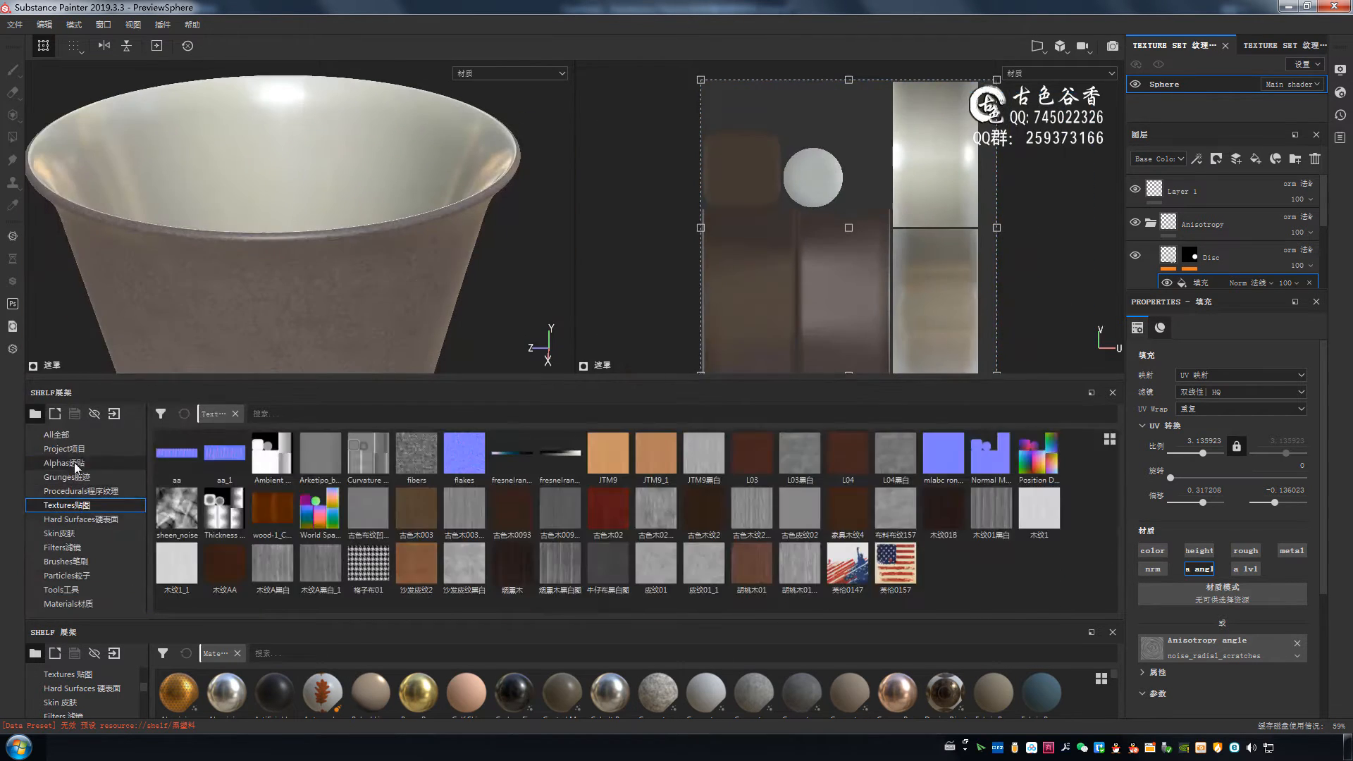
left_click(69, 477)
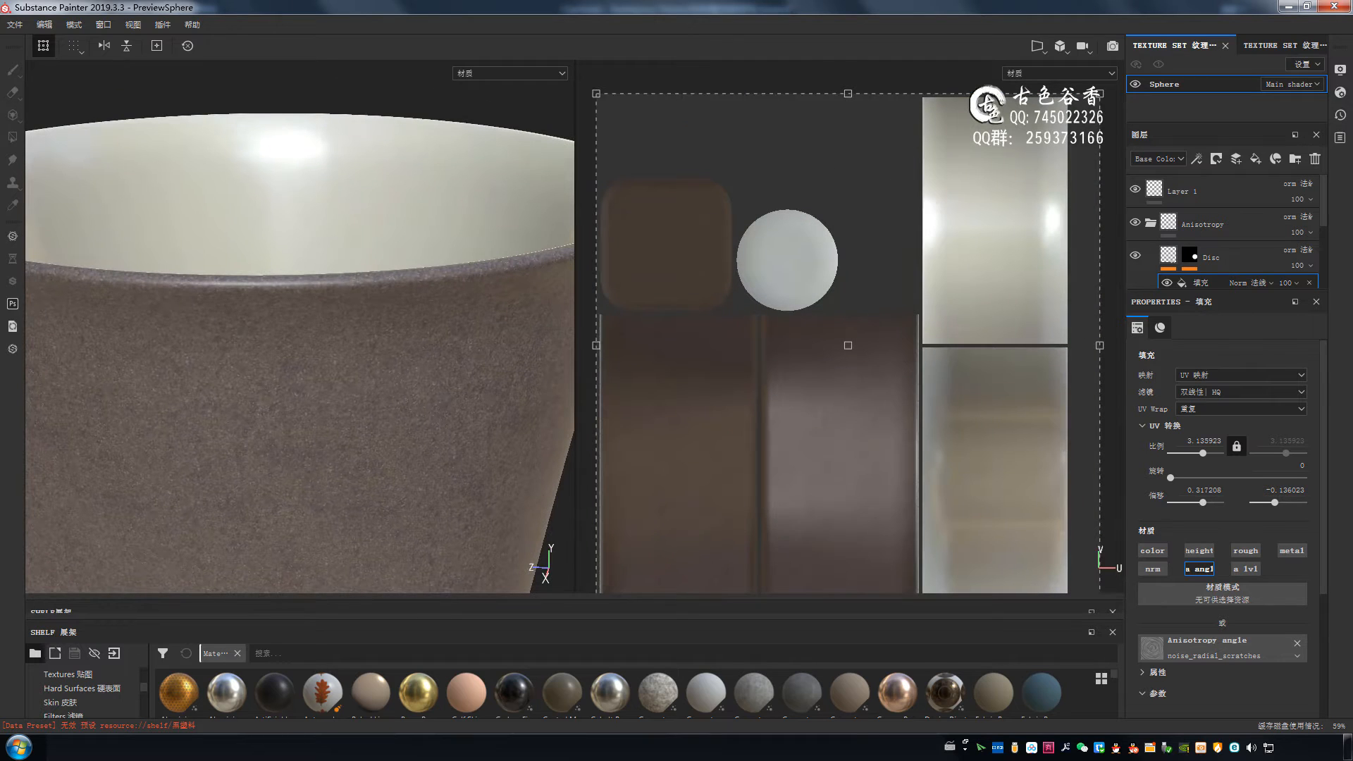
- Examine the mesh wireframe on the cup's interior and outer wall, its UV layout, and the clay surface
left_click_drag(394, 247, 423, 507, "alt")
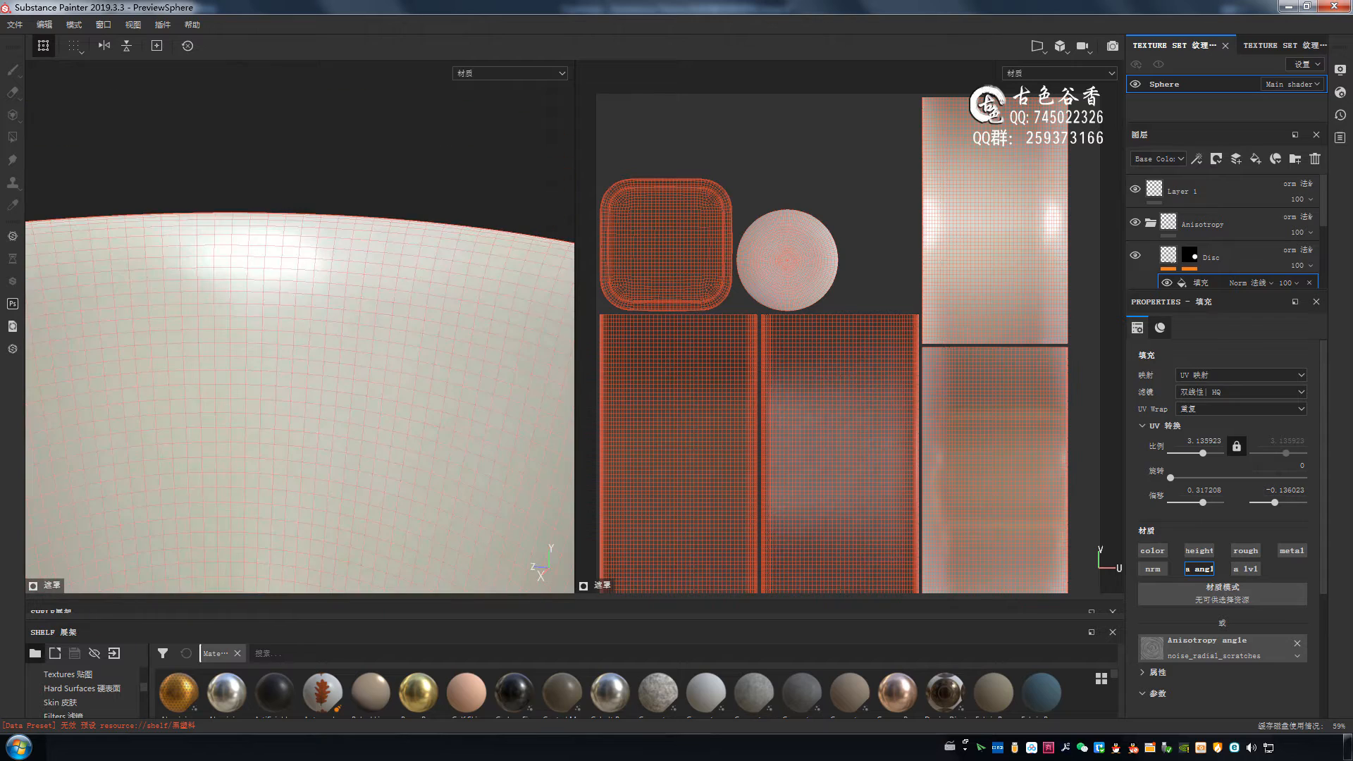
scroll(805, 395, "down", 2)
left_click_drag(805, 395, 836, 239, "alt")
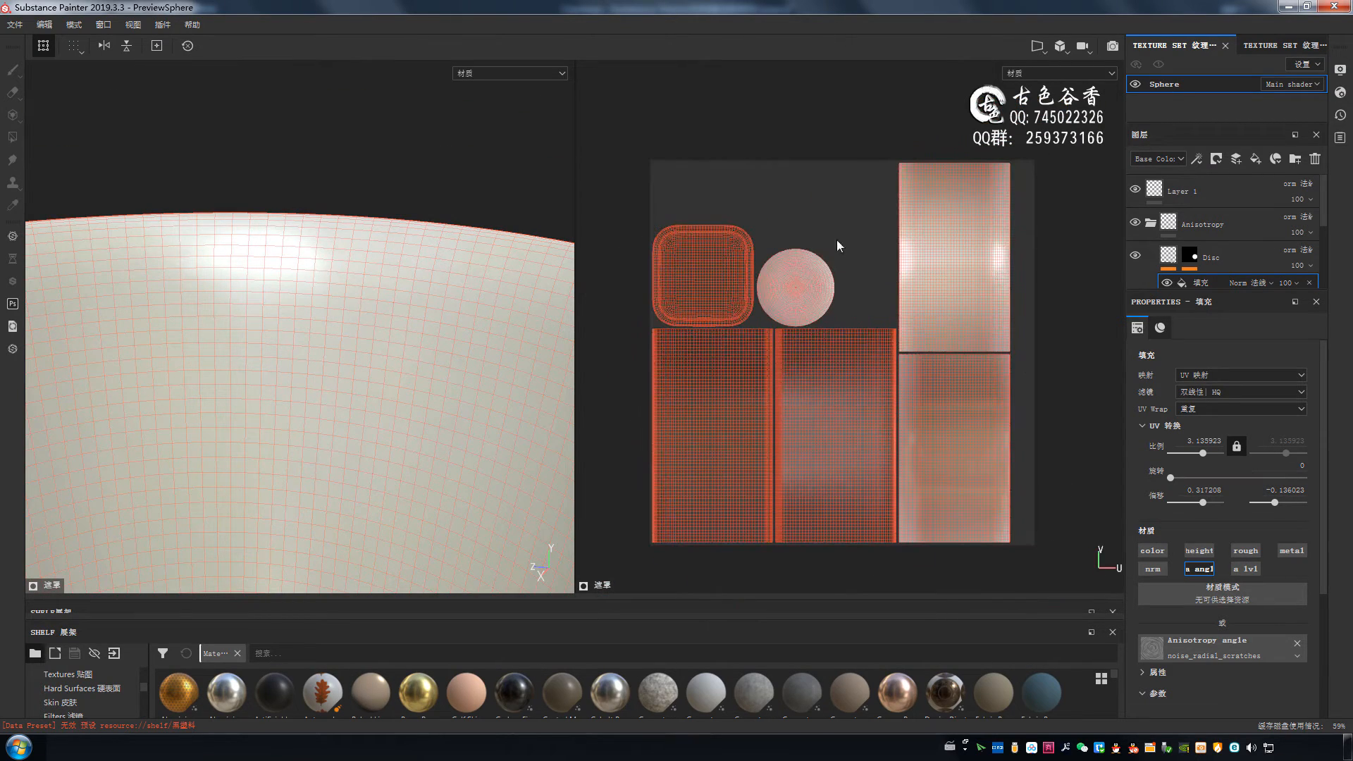
scroll(404, 314, "up", 2)
left_click_drag(404, 315, 208, 289, "alt")
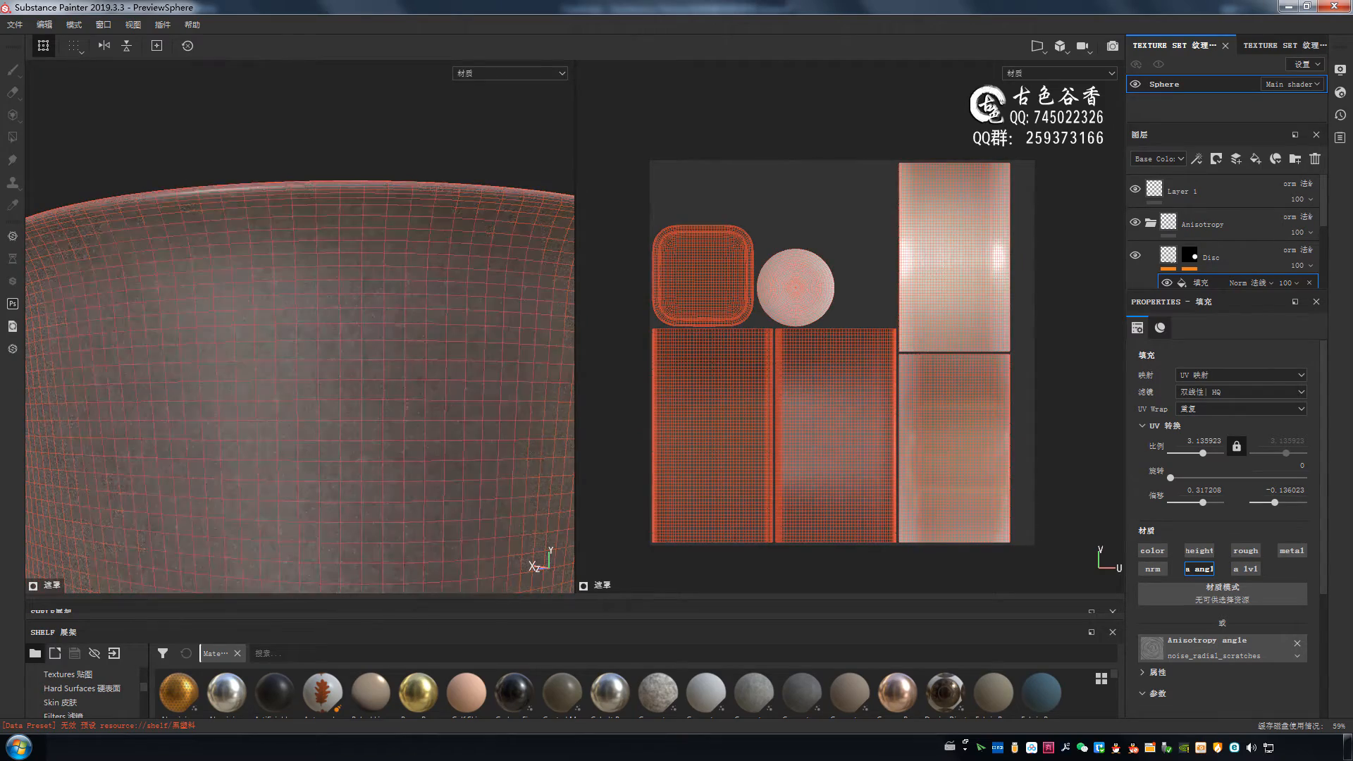
scroll(363, 201, "down", 3)
left_click_drag(364, 200, 416, 219, "alt")
mouse_move(416, 218)
middle_mouse_down("alt")
mouse_move(388, 310)
mouse_move(399, 226)
middle_mouse_up("alt")
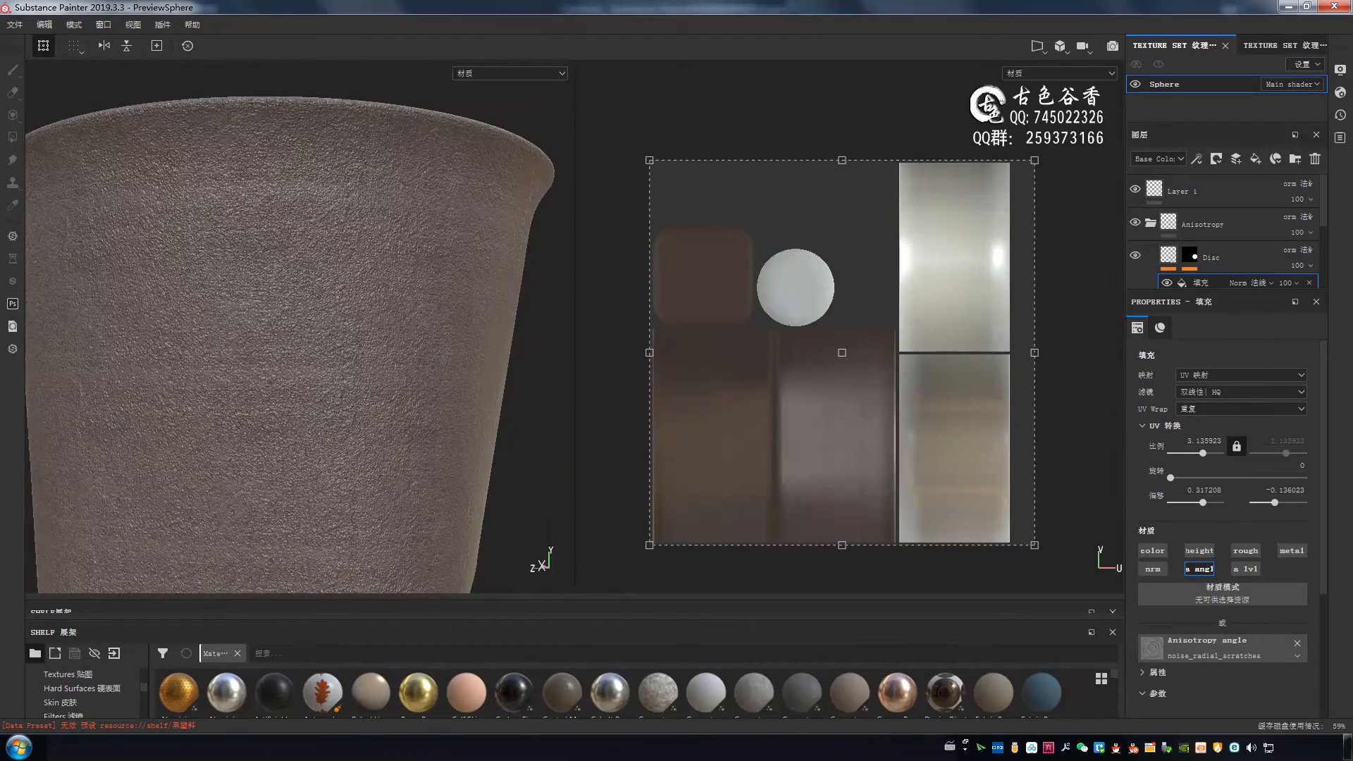
left_click_drag(398, 227, 668, 512, "alt")
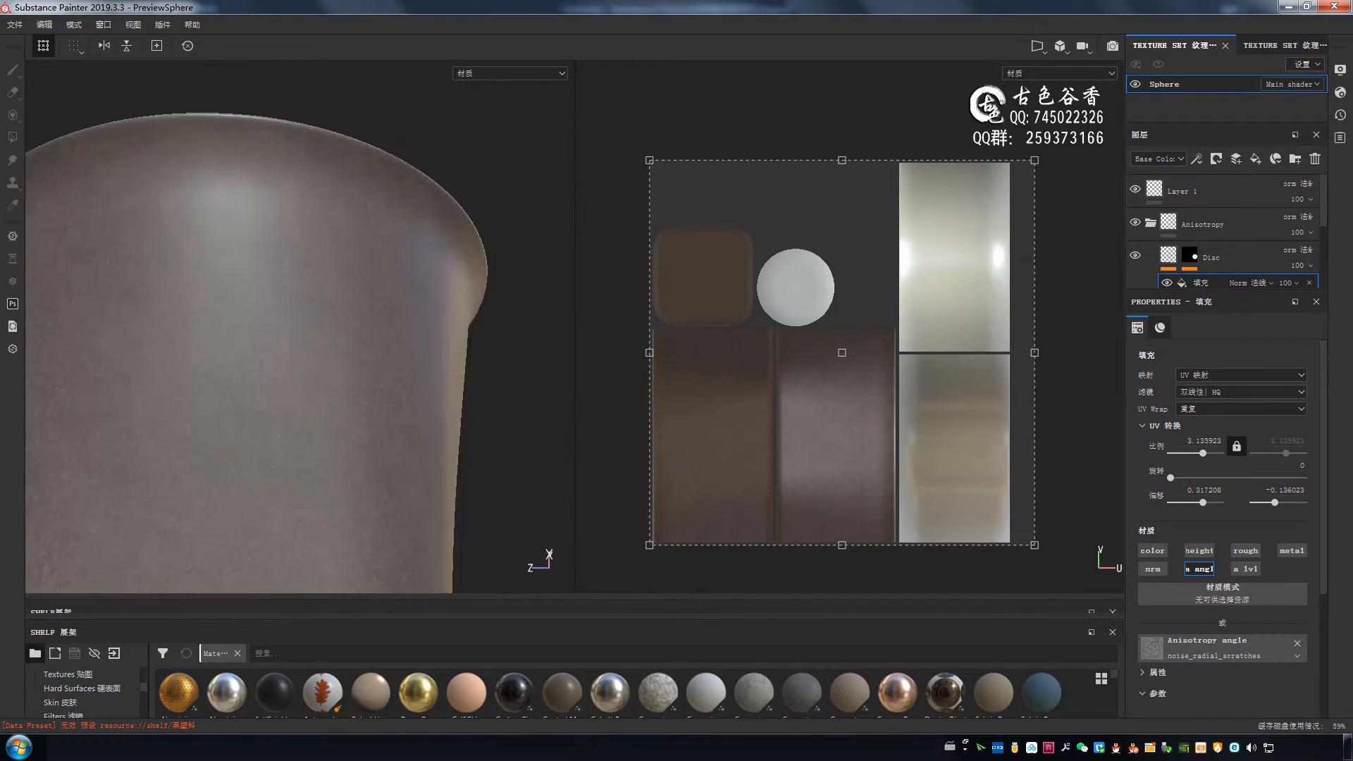
- Compare the cup's outer clay finish with the brown teapot reference photo from several angles
right_click_drag(331, 339, 402, 402, "alt")
middle_click_drag(402, 402, 435, 451, "alt")
left_click_drag(435, 451, 402, 357, "alt")
key("alt+Tab")
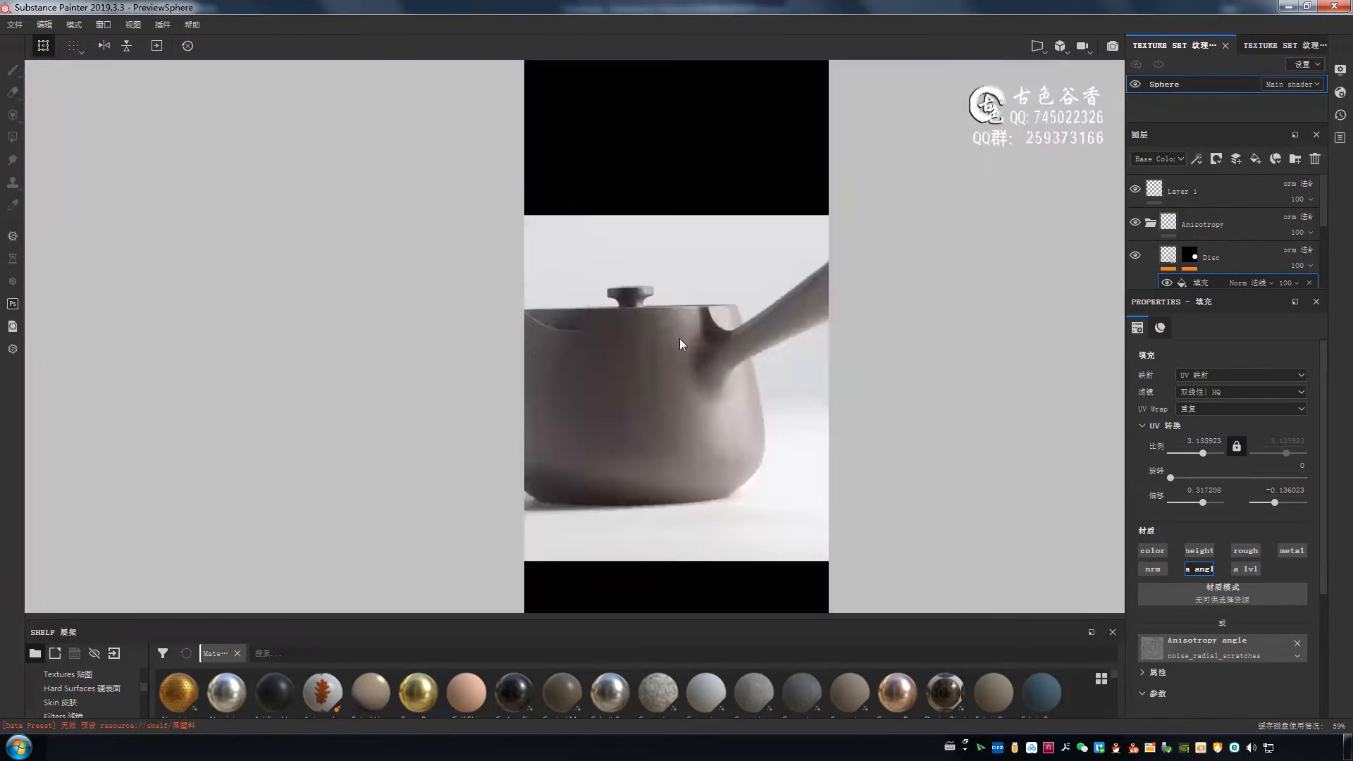
key("alt+Tab")
left_click_drag(683, 344, 348, 353, "alt")
right_click_drag(347, 353, 310, 331, "alt")
left_click_drag(310, 331, 331, 353, "alt")
right_click_drag(331, 353, 474, 366, "alt")
- Render the cup's front view in Iray, save it over the PNG 茶杯01, and check the saved image
key("F2")
middle_click_drag(689, 361, 679, 395, "alt")
key("F10")
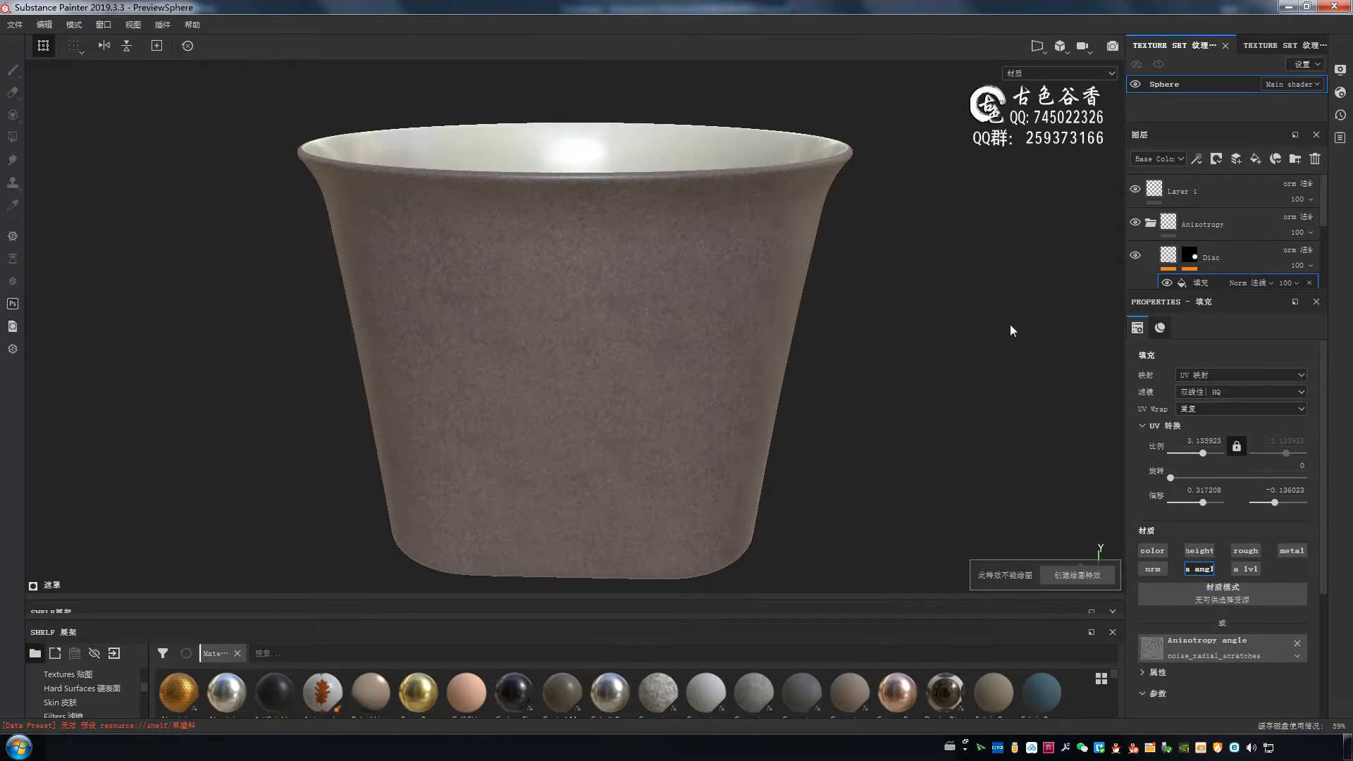
left_click_drag(656, 378, 624, 429, "alt")
left_click(1112, 331)
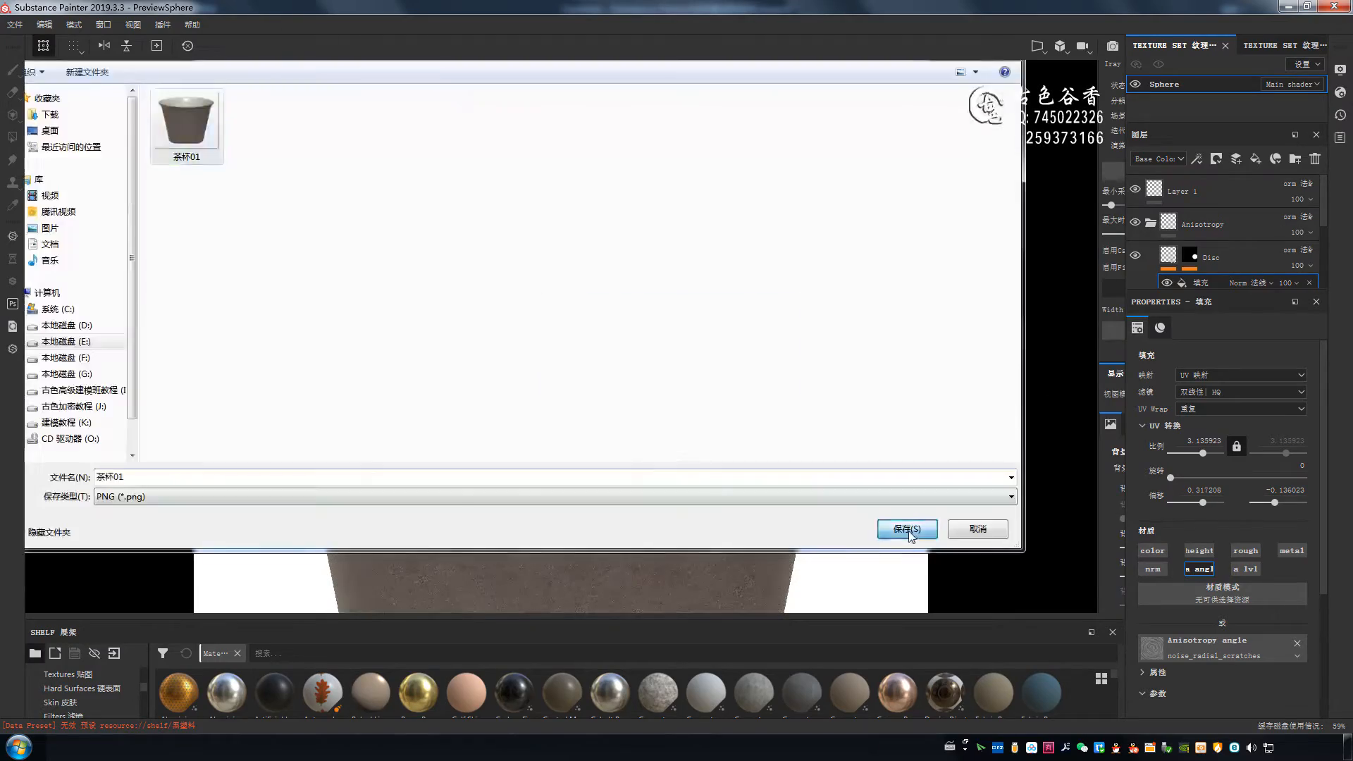
left_click(909, 532)
key("alt+Tab")
key("alt+Tab")
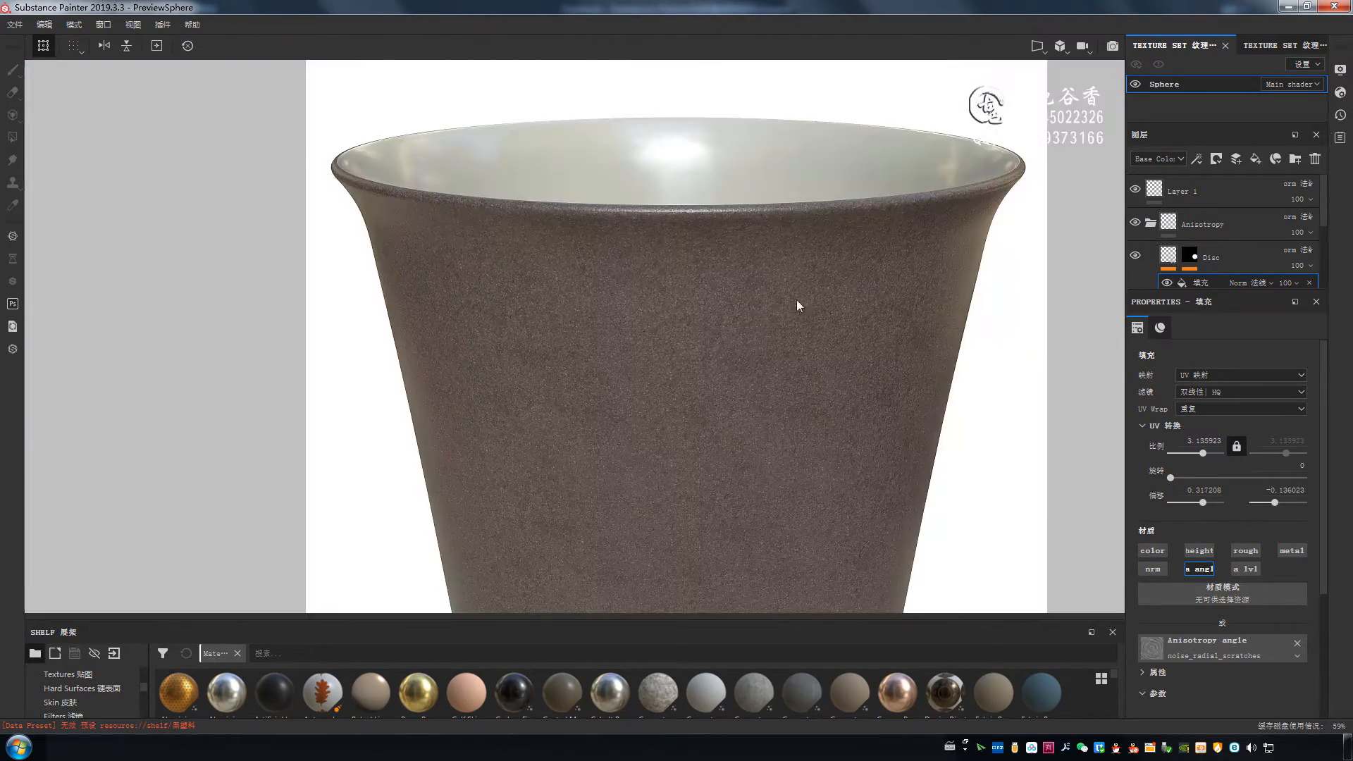
- Render the cup from a slightly higher angle in Iray and save it as the PNG 茶杯02
left_click_drag(582, 324, 591, 350, "alt")
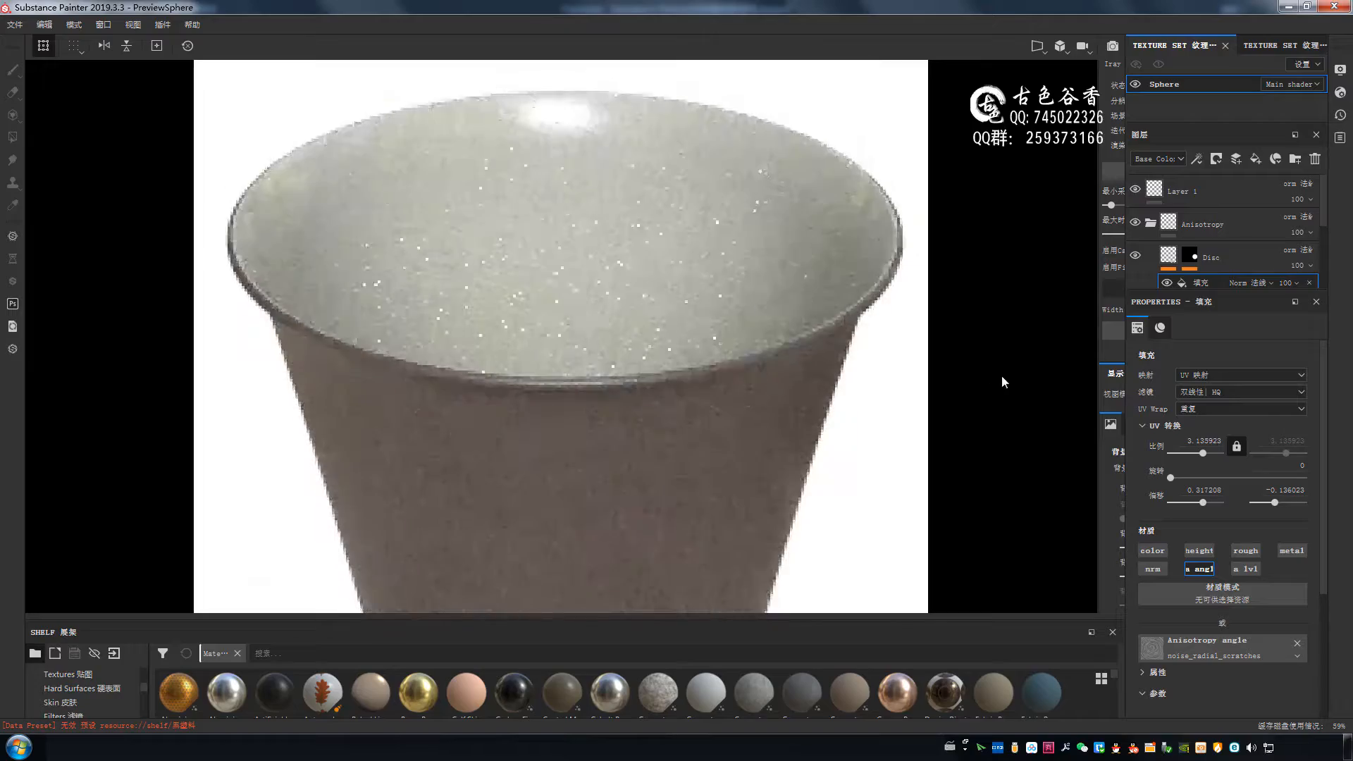
left_click(1112, 331)
left_click(369, 476)
type("茶杯02")
left_click(908, 530)
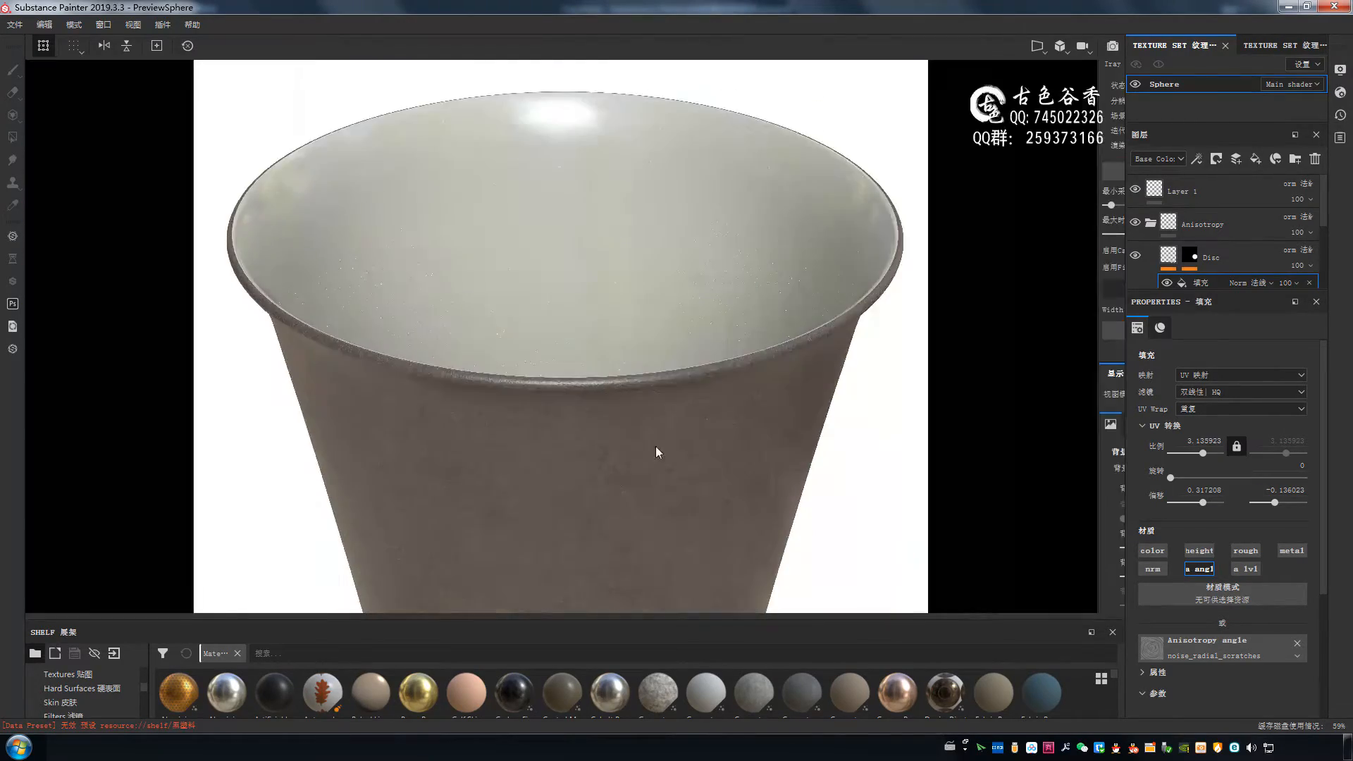
- Look down into the cup's interior in Iray and rotate the environment lighting to brighten the glaze and floor
left_click_drag(658, 453, 619, 447, "alt")
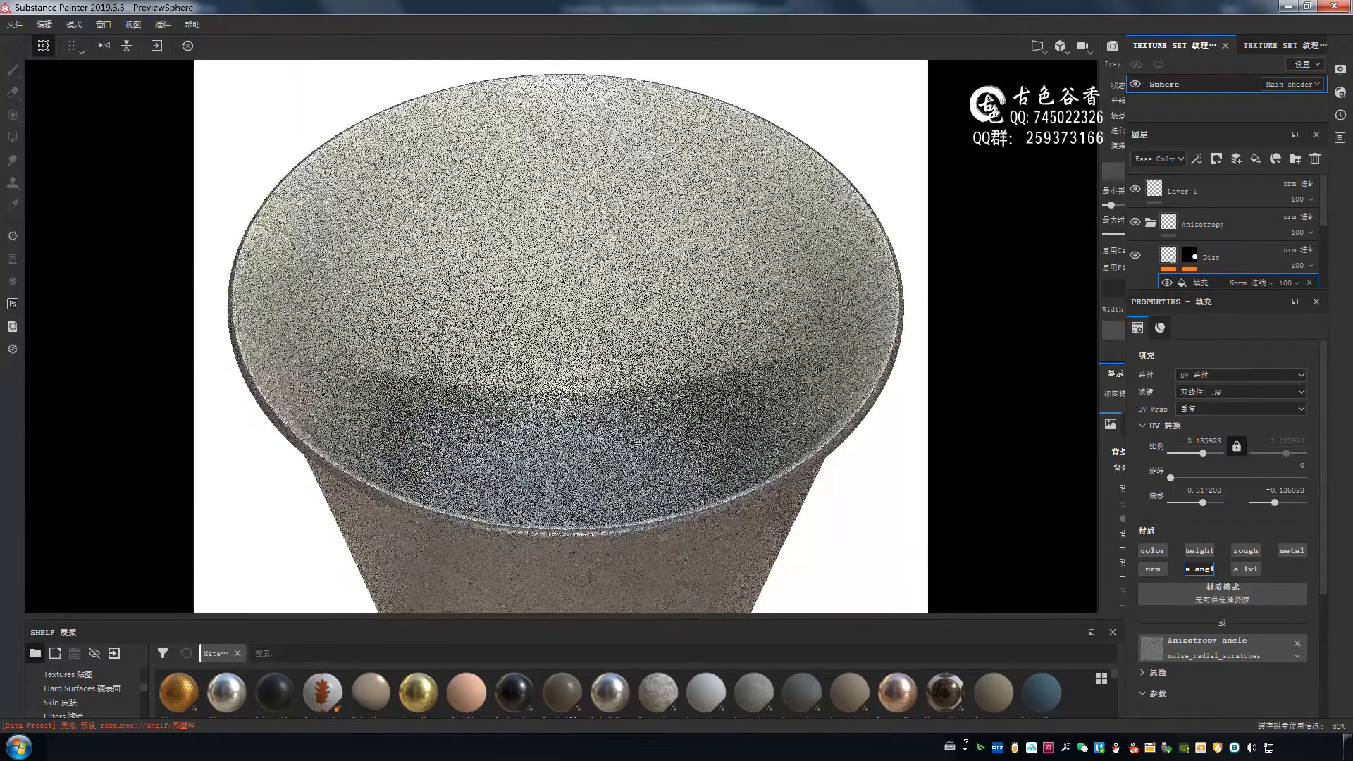
right_click_drag(637, 443, 644, 472, "shift")
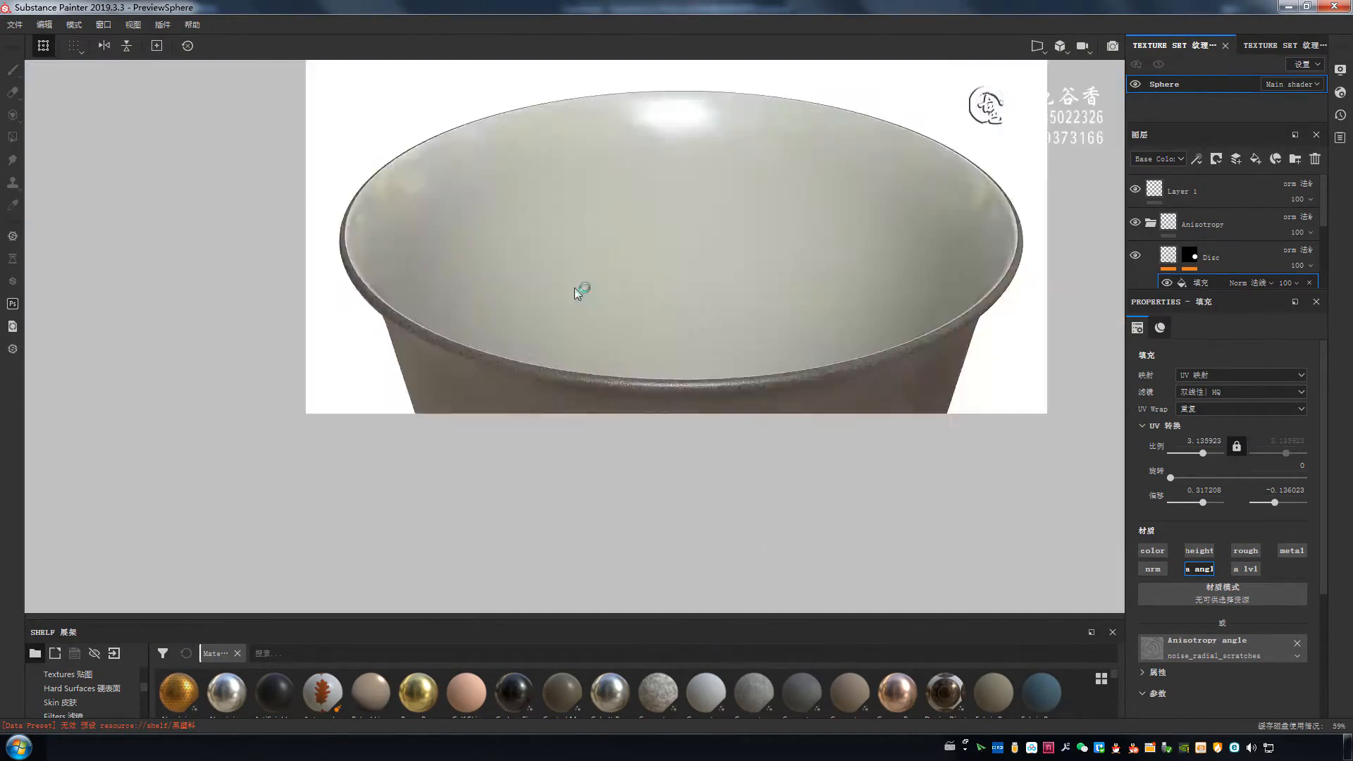
left_click_drag(580, 294, 547, 402, "alt")
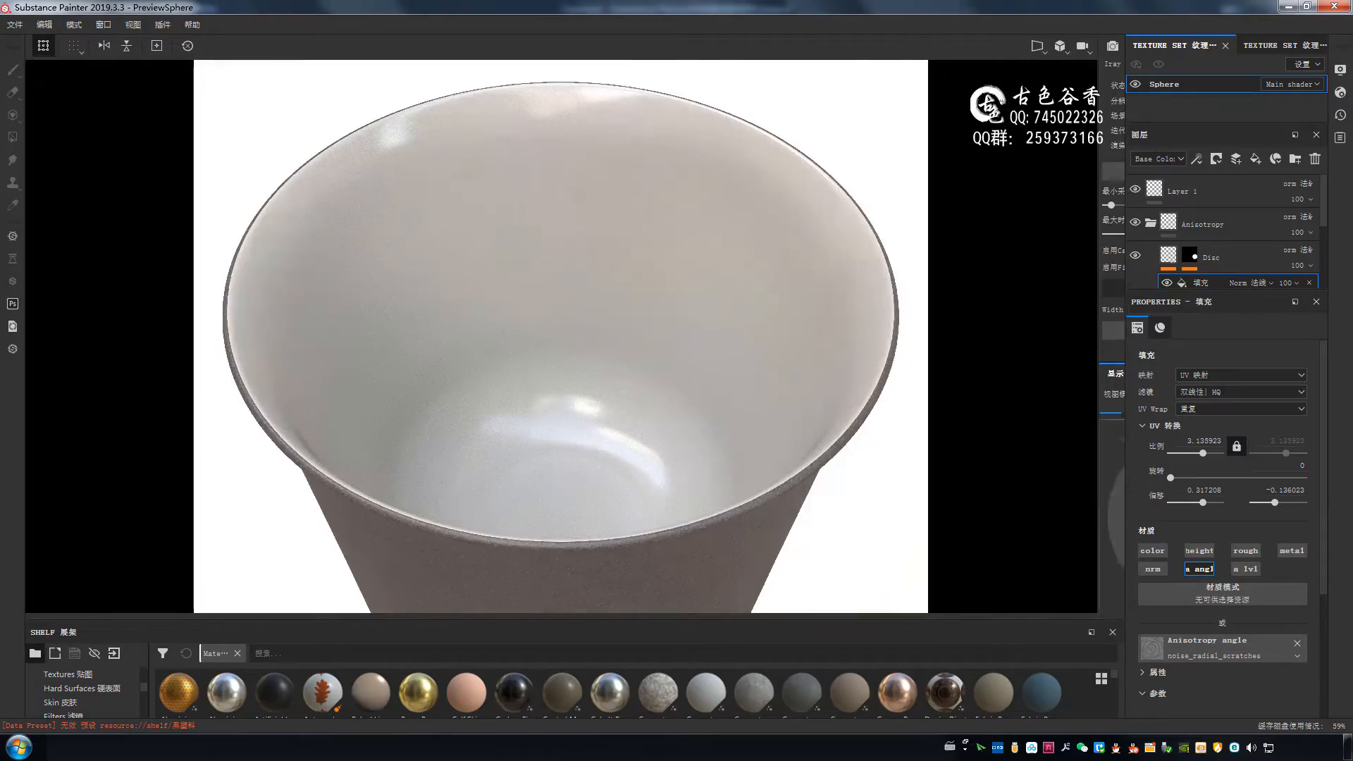
right_click_drag(547, 402, 671, 402, "shift")
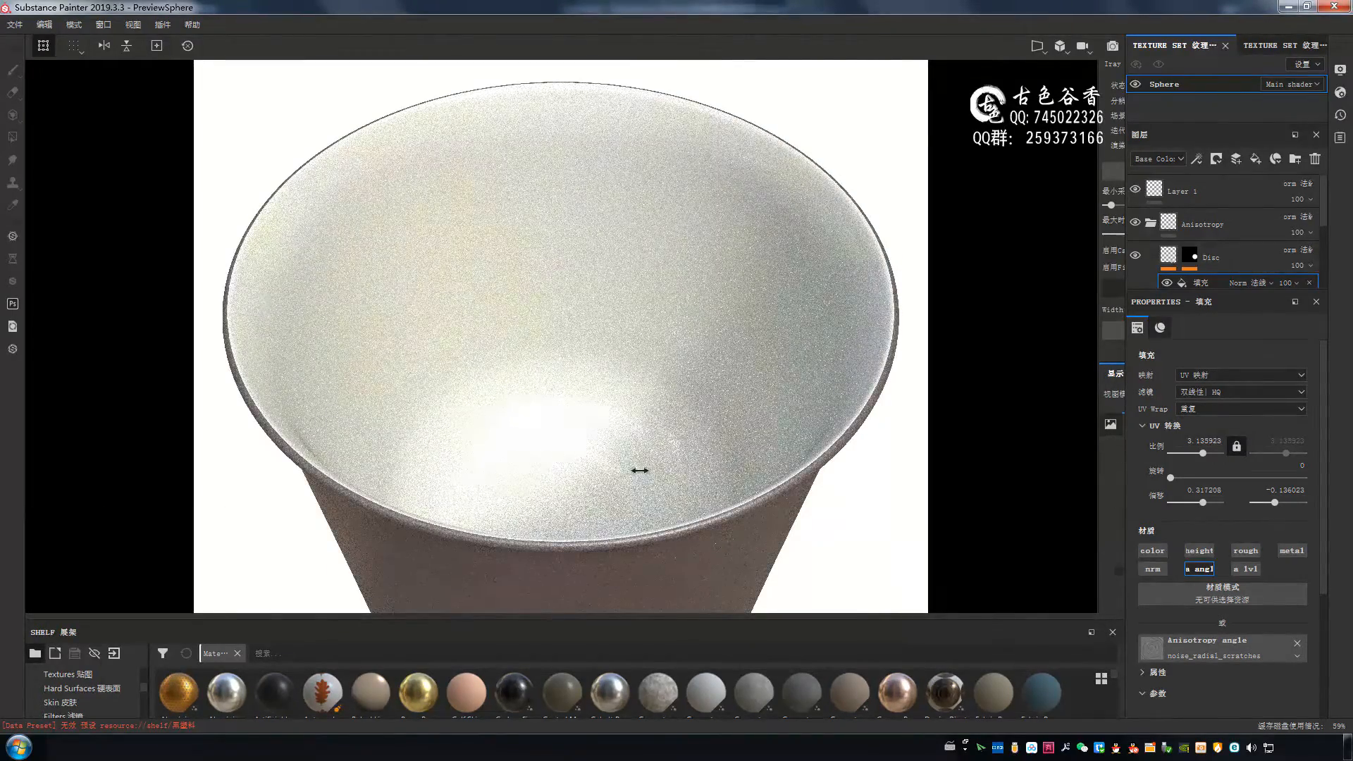
right_click_drag(640, 471, 633, 489, "shift")
right_click_drag(870, 494, 936, 543, "shift")
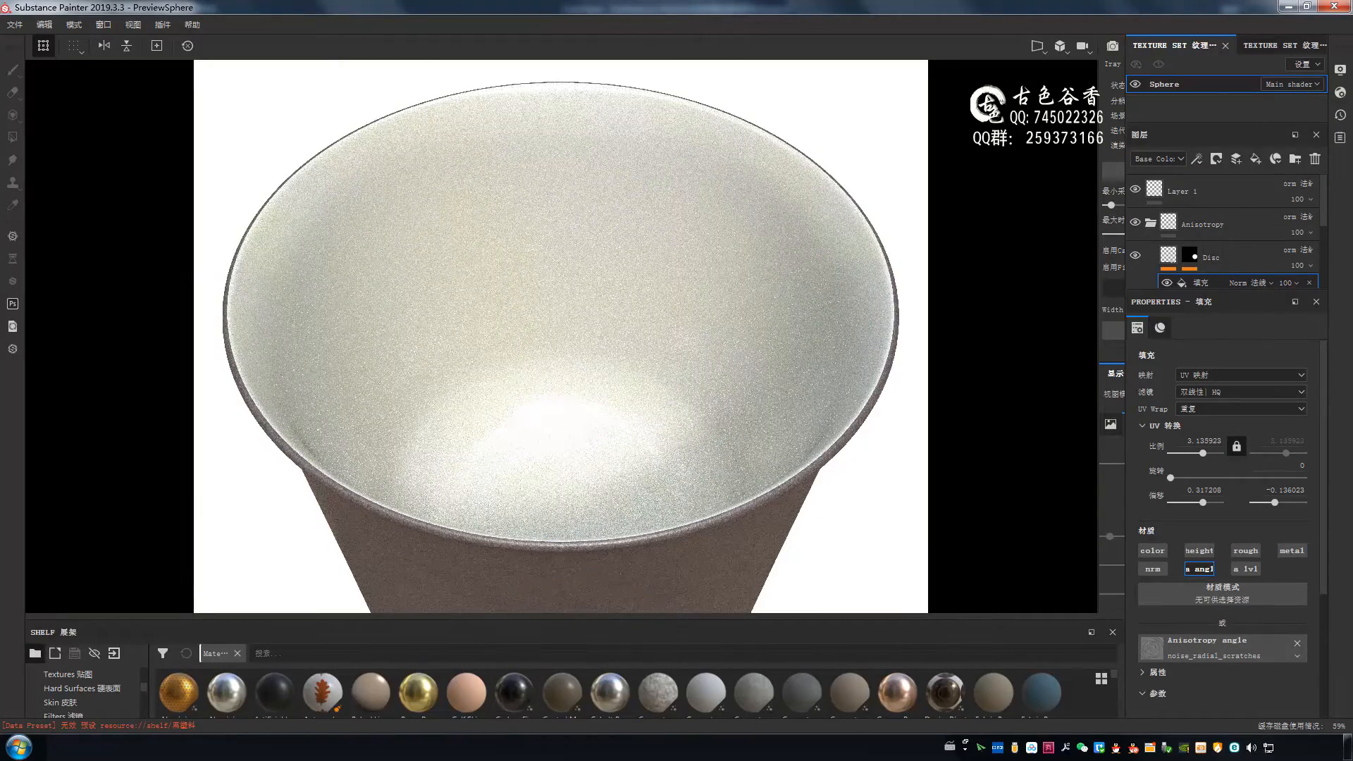
- Save the relit interior render as the PNG 茶杯04 and inspect the saved image
type("茶杯04")
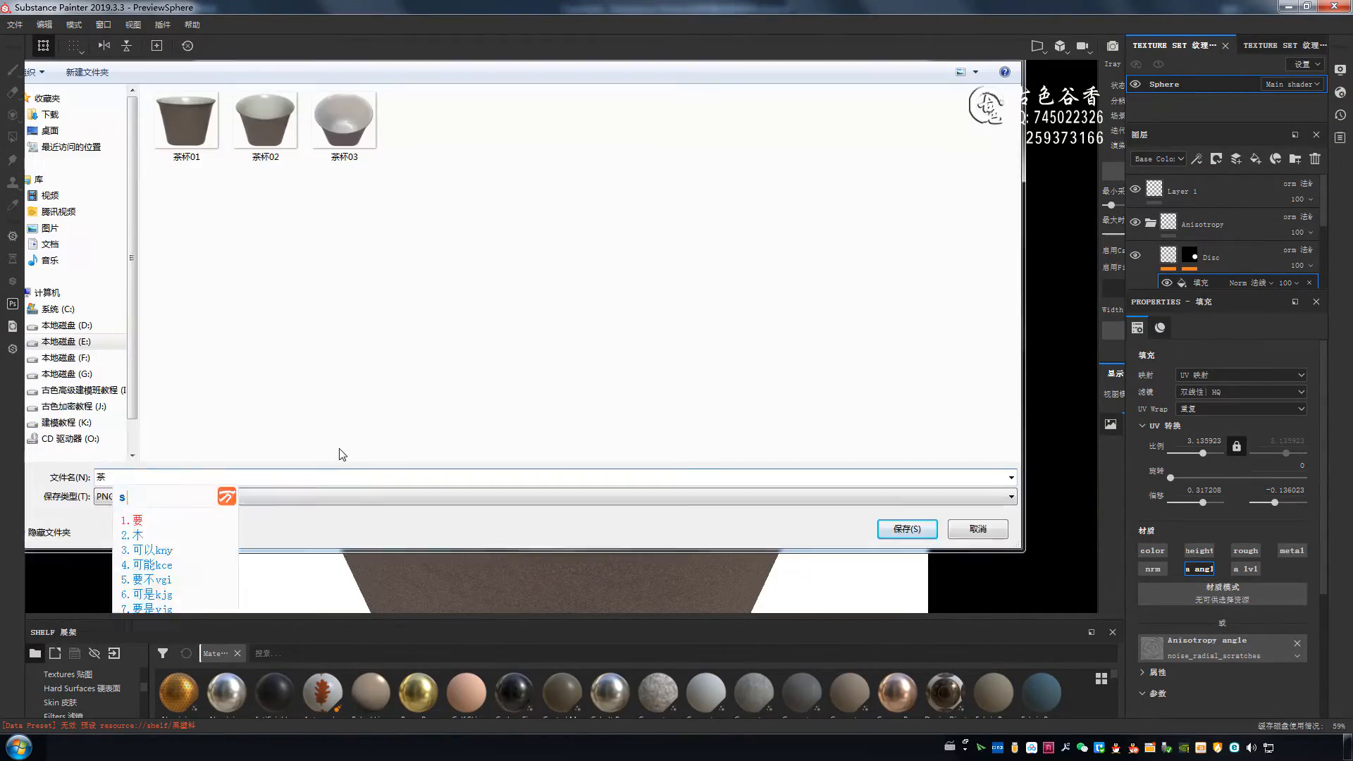
key("Return")
key("alt+Tab")
scroll(785, 336, "up", 1)
scroll(787, 346, "up", 2)
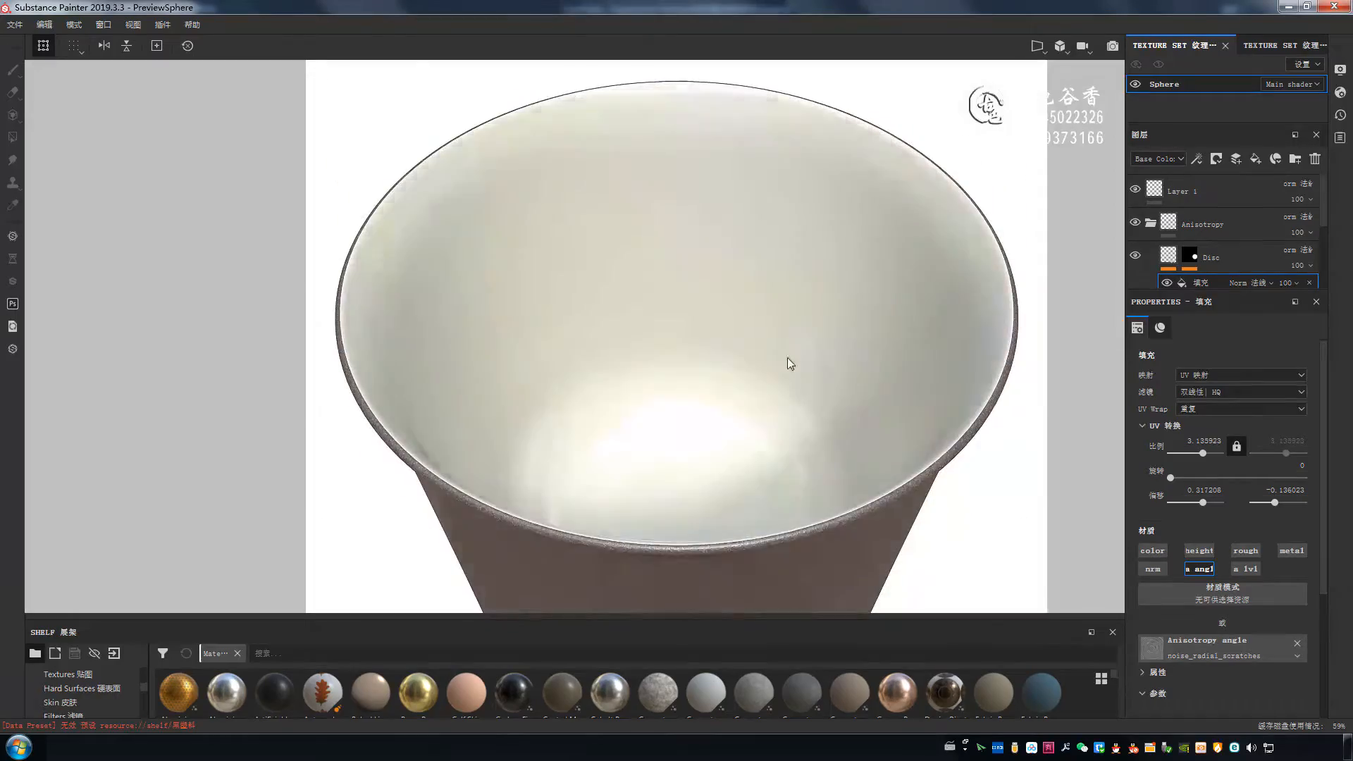
key("Escape")
key("alt+Tab")
- Render the cup's glazed interior from almost directly above in Iray
left_click_drag(677, 367, 650, 466, "alt")
middle_click_drag(650, 467, 654, 357, "alt")
right_click_drag(602, 451, 595, 383, "alt")
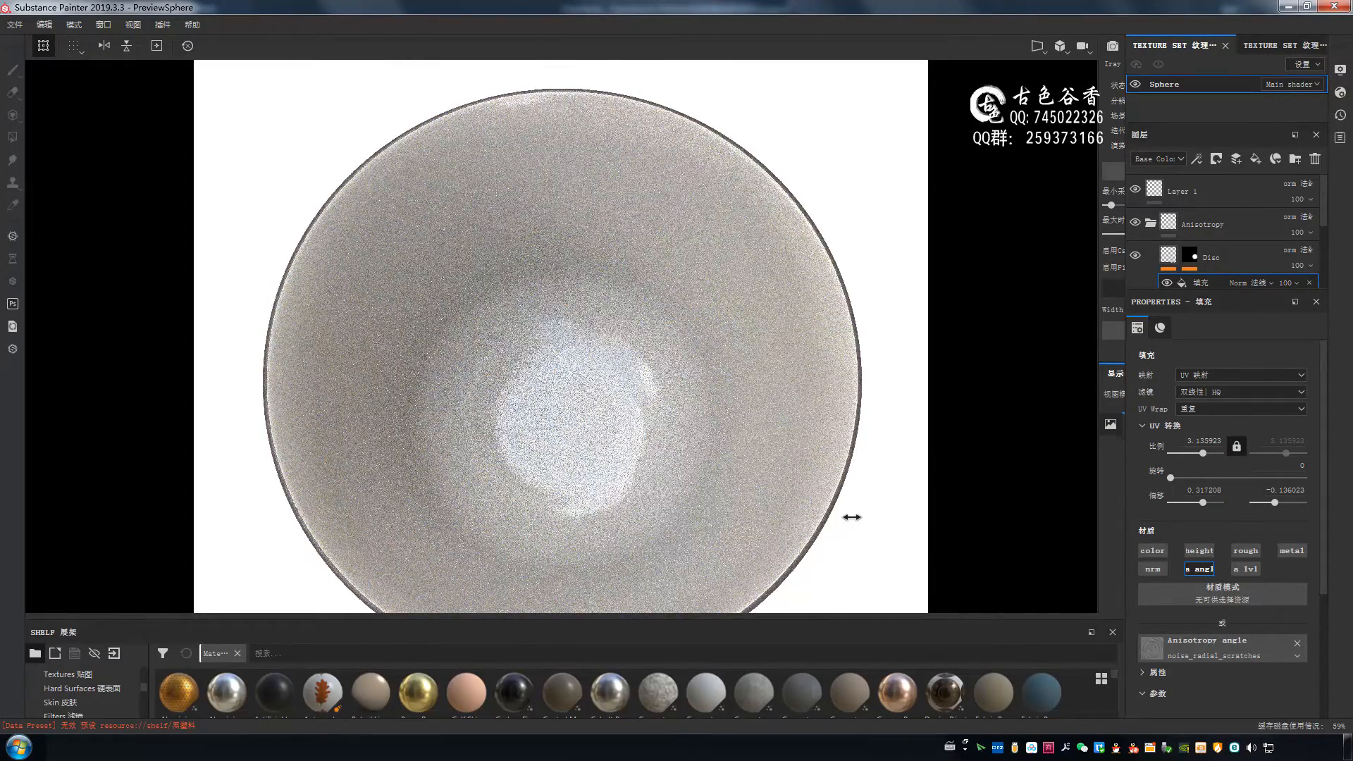
key("F10")
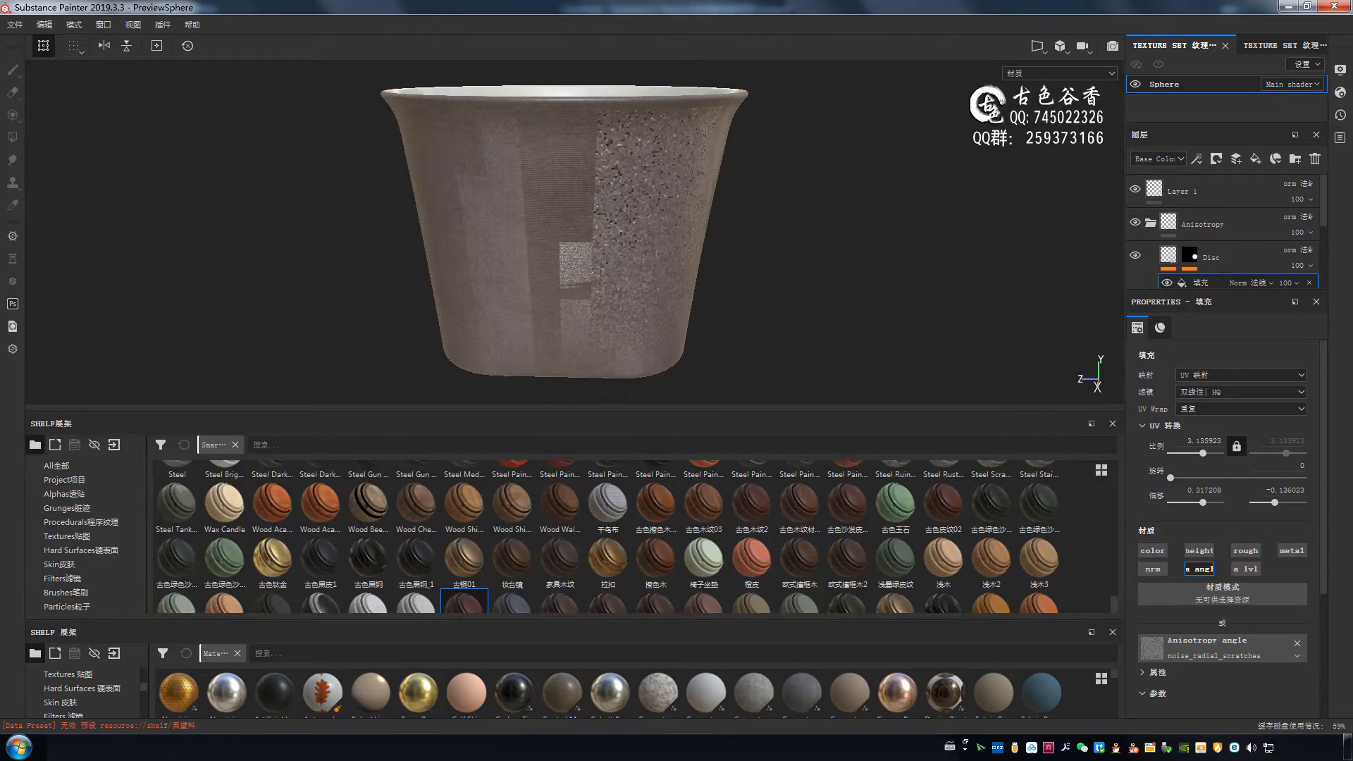
- Set up the texture export as JPG files into the 轩荣茶杯 folder with the Vray Next (Metallic Roughness) template
key("ctrl+shift+e")
left_click(538, 110)
left_click(530, 485)
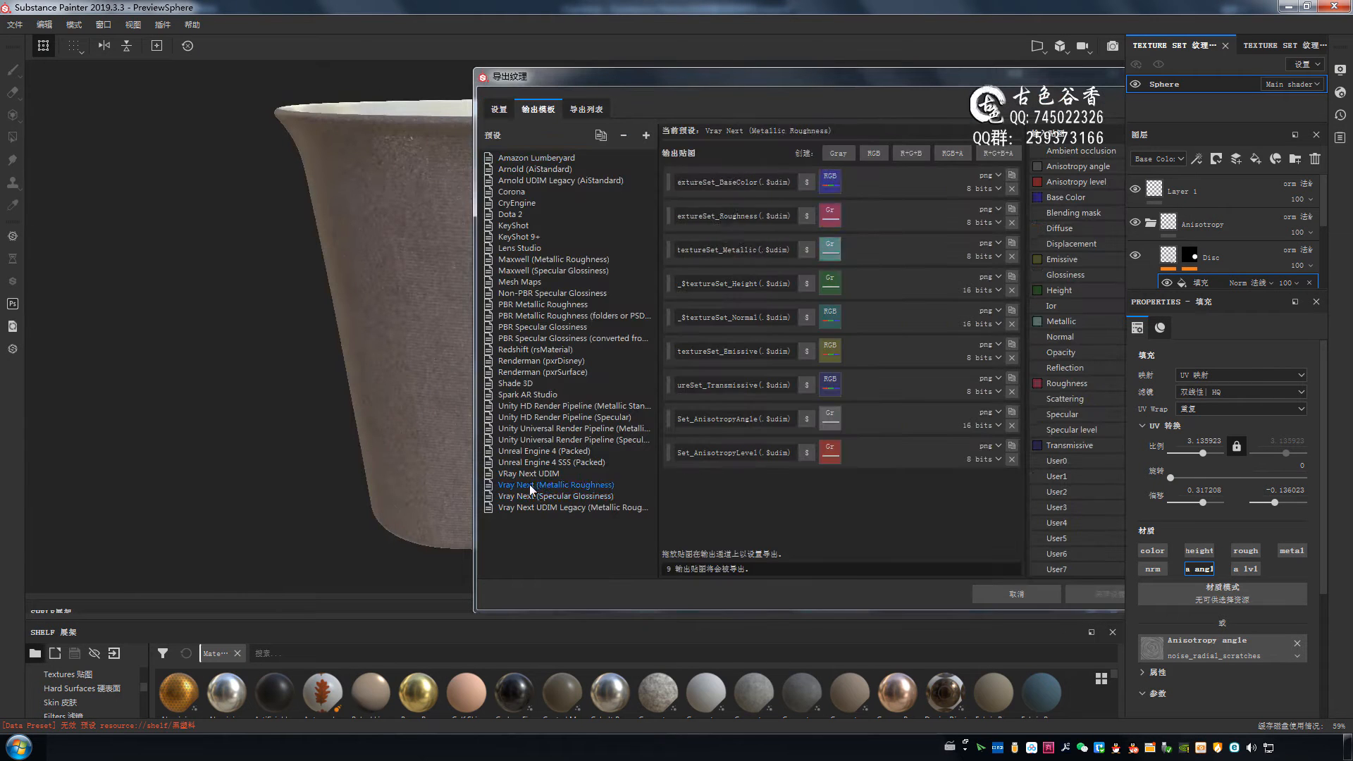
left_click(499, 109)
left_click(917, 168)
double_click(568, 289)
left_click(980, 188)
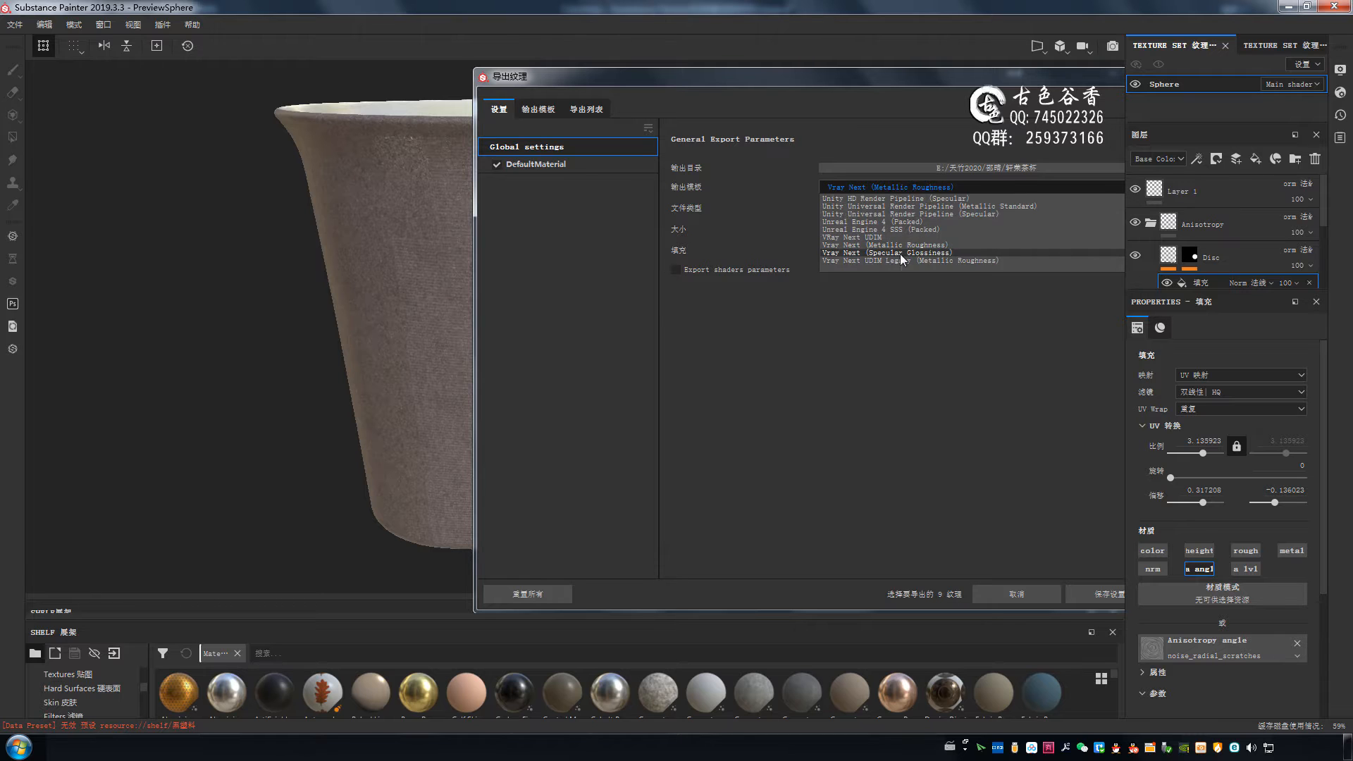
left_click(894, 253)
left_click(873, 275)
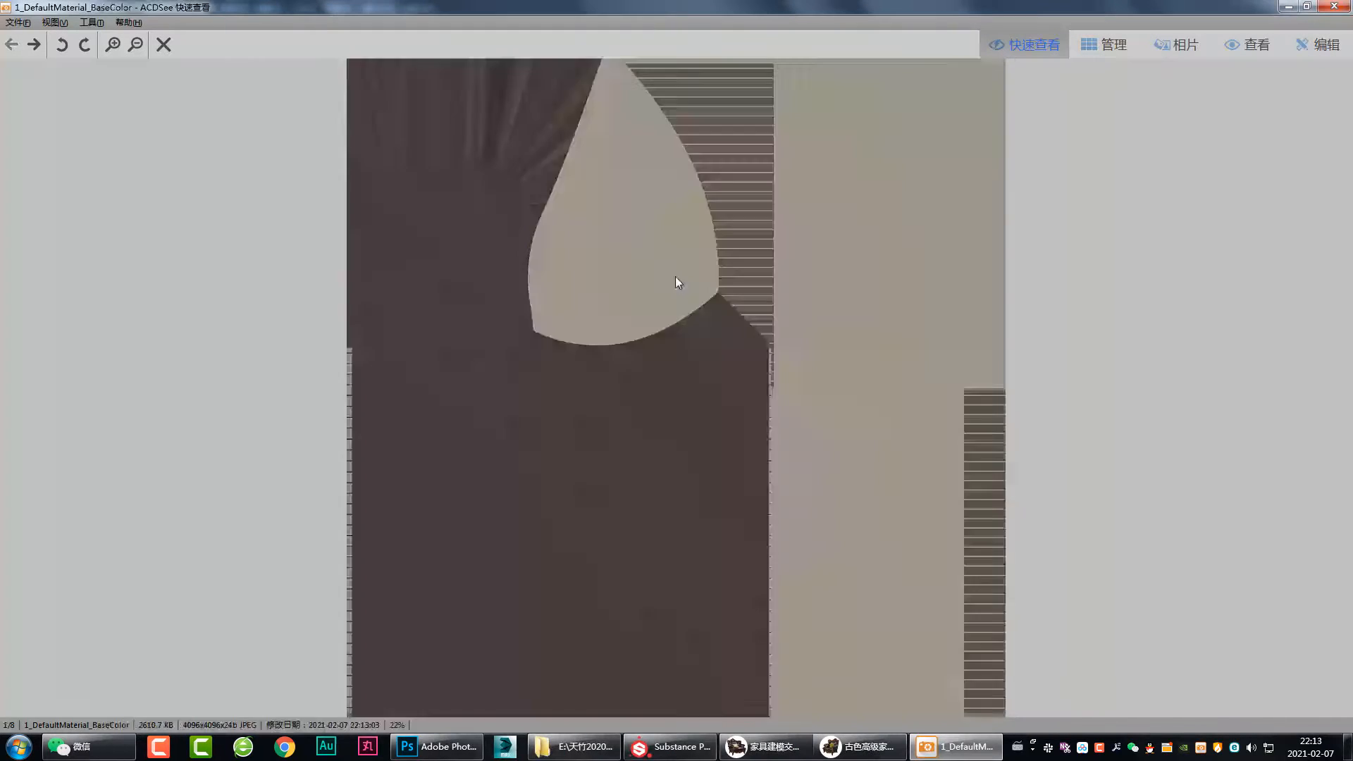
- Look through the exported base colour, metallic and other texture maps in ACDSee
scroll(685, 289, "down", 3)
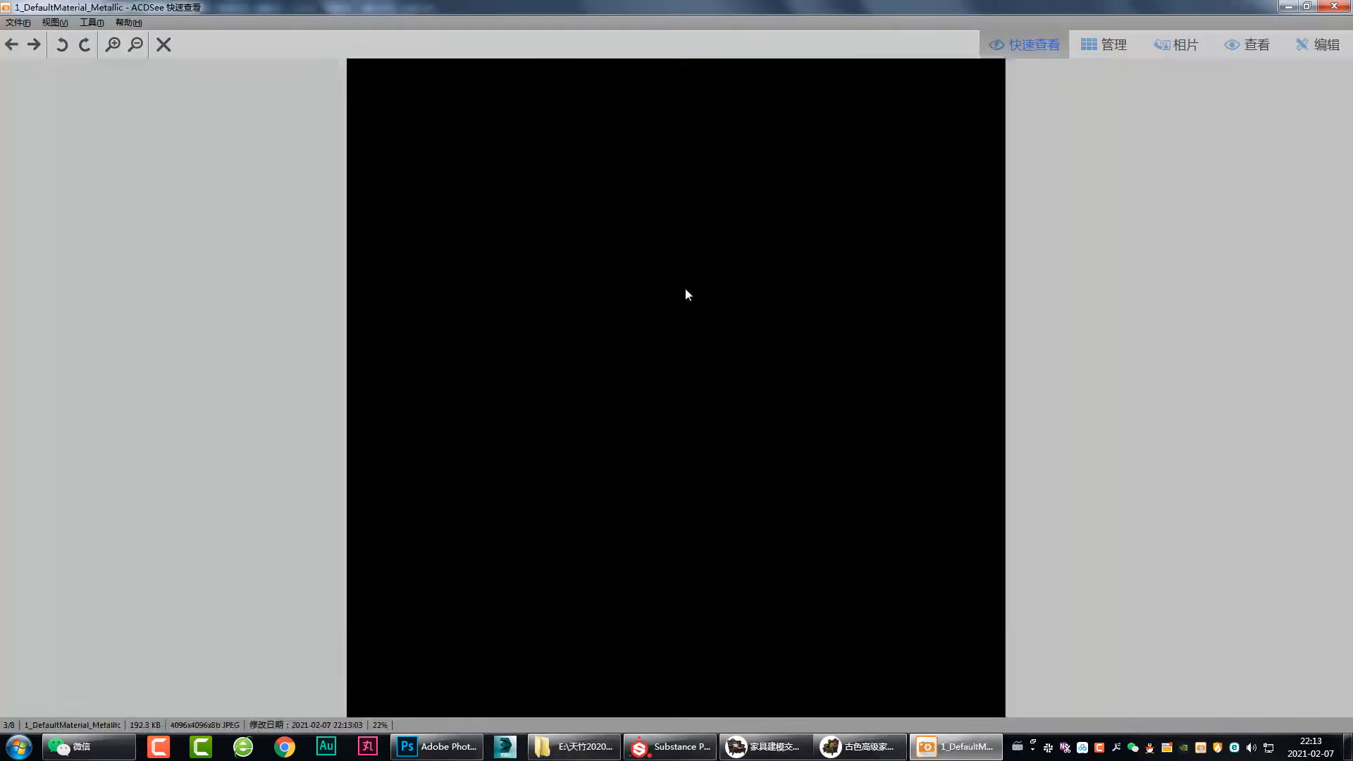
left_click_drag(596, 385, 622, 359)
scroll(700, 445, "up", 1)
scroll(700, 446, "down", 1)
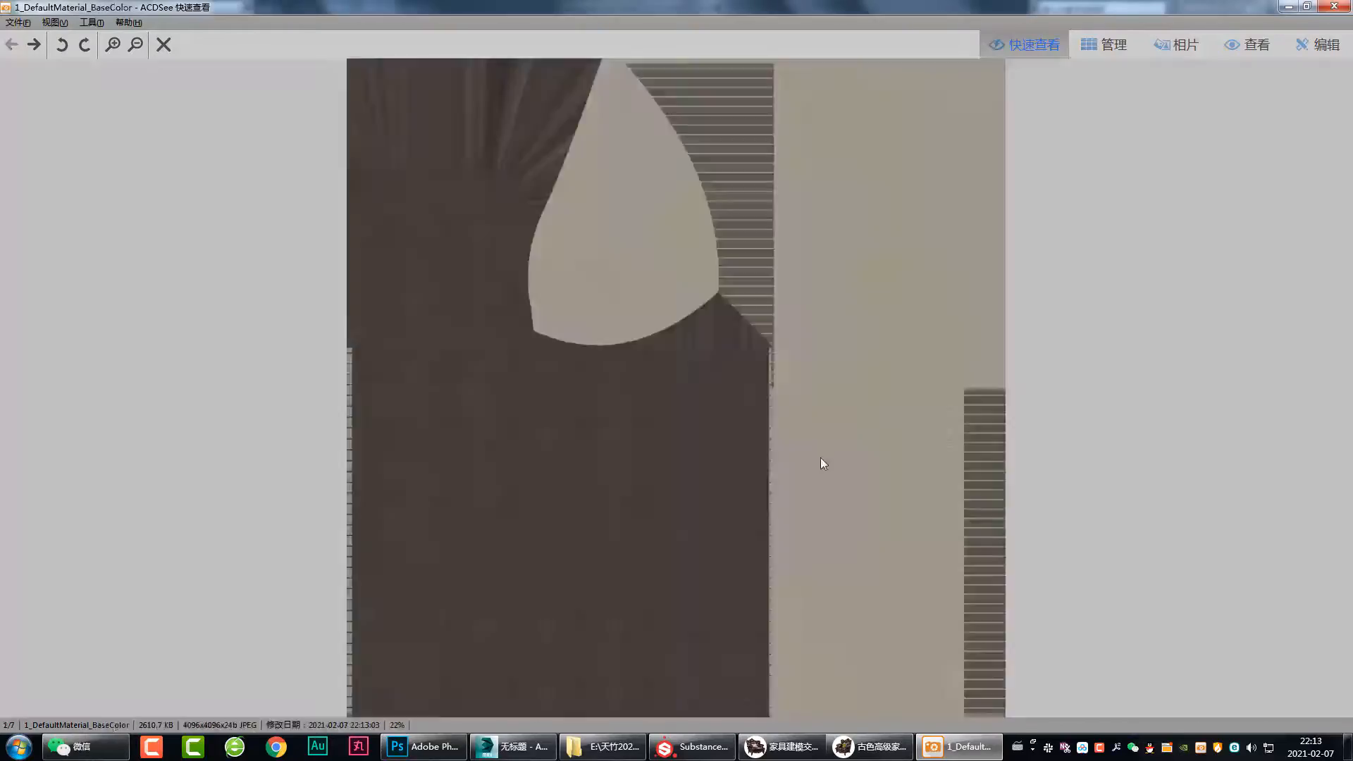
scroll(821, 458, "down", 1)
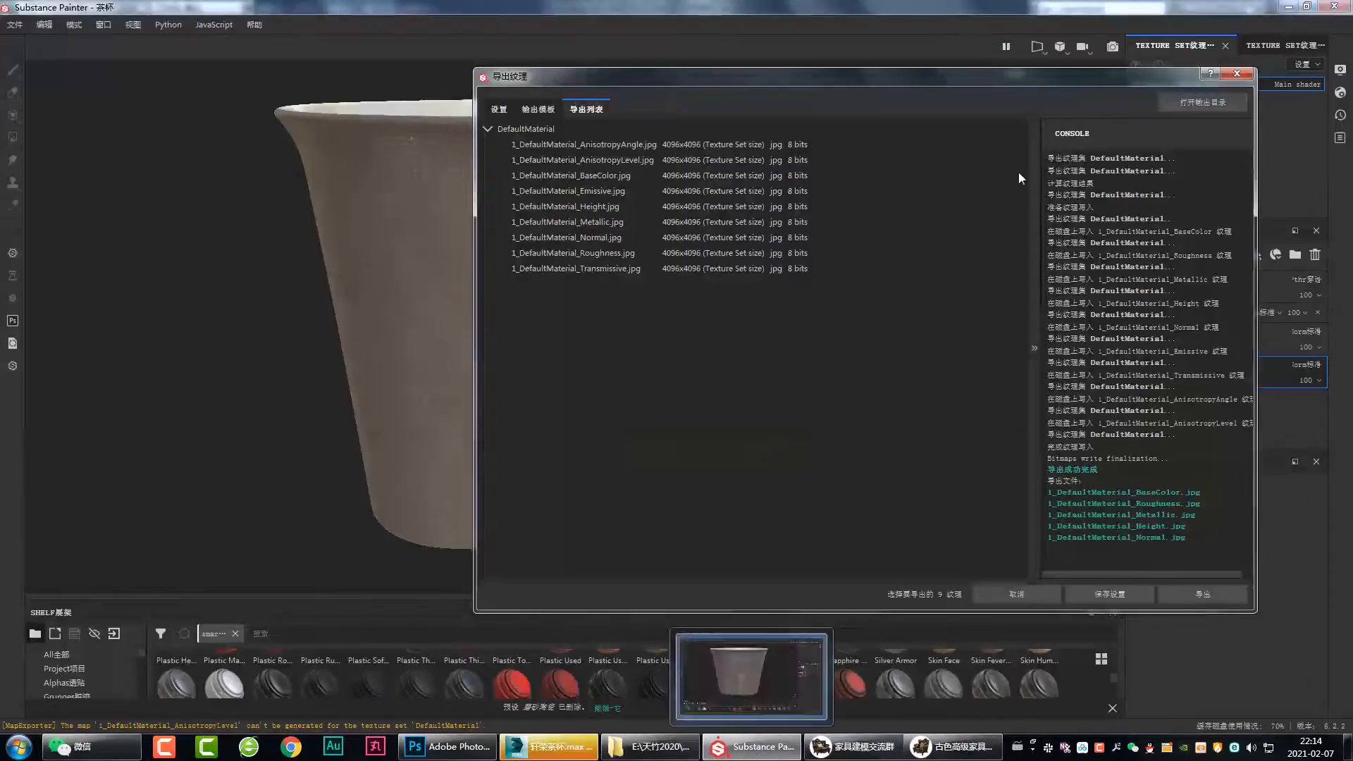
- Close the texture export and assign V-Ray Next, update 3.1 as the production renderer in 3ds Max
key("Escape")
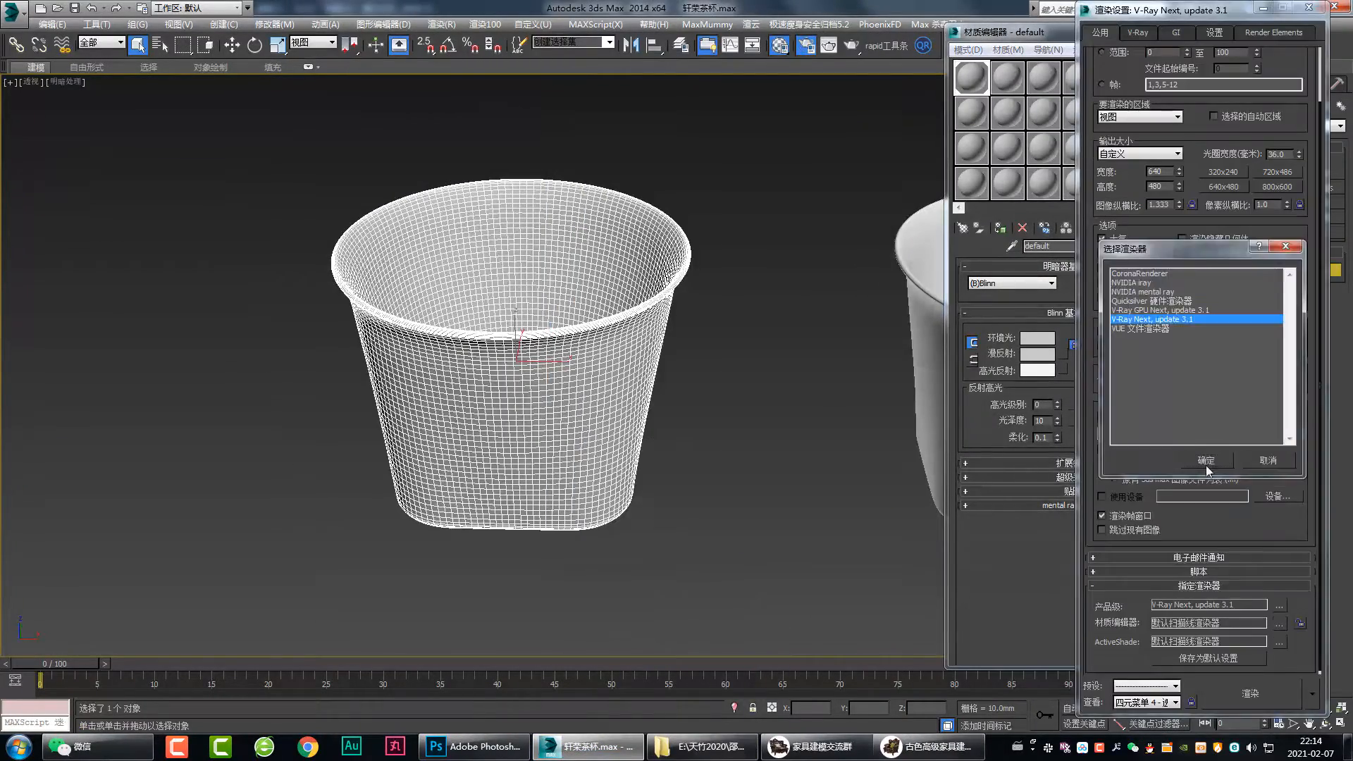
left_click(1206, 460)
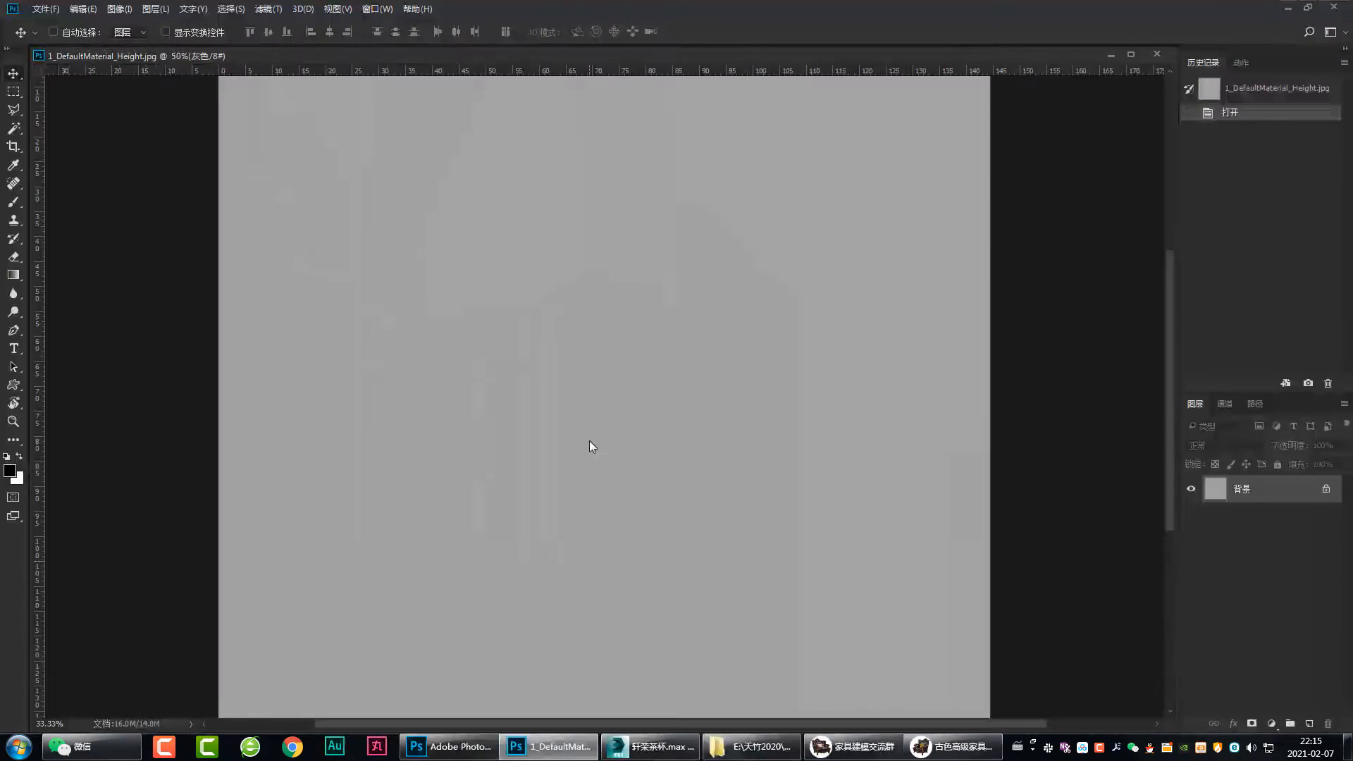
- Adjust the levels of 1_DefaultMaterial_Height.jpg in Photoshop
key("ctrl+l")
left_click_drag(1000, 293, 1021, 295)
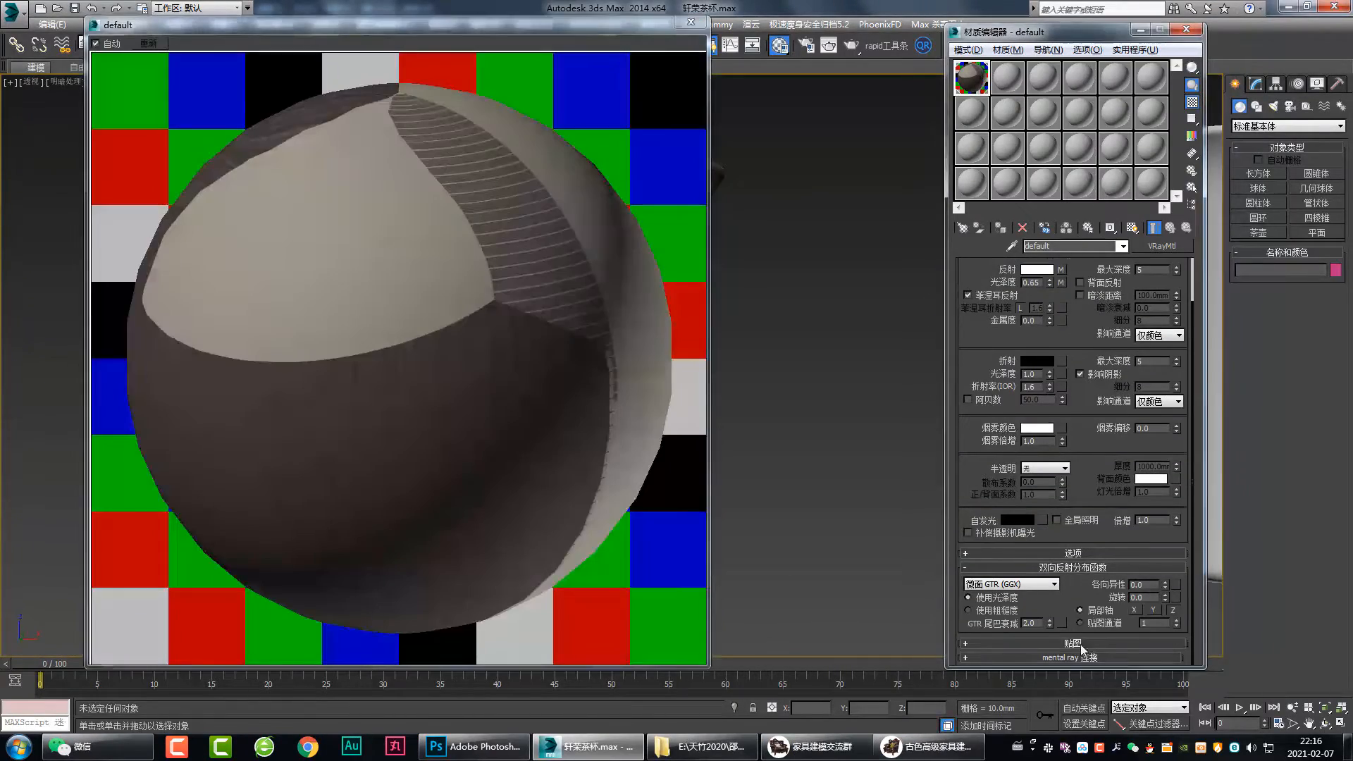
- Set the map amount to 10 in the cup's VRay material and bring in the 1_DefaultMaterial_Roughness image
left_click(1078, 643)
double_click(1030, 396)
type("10")
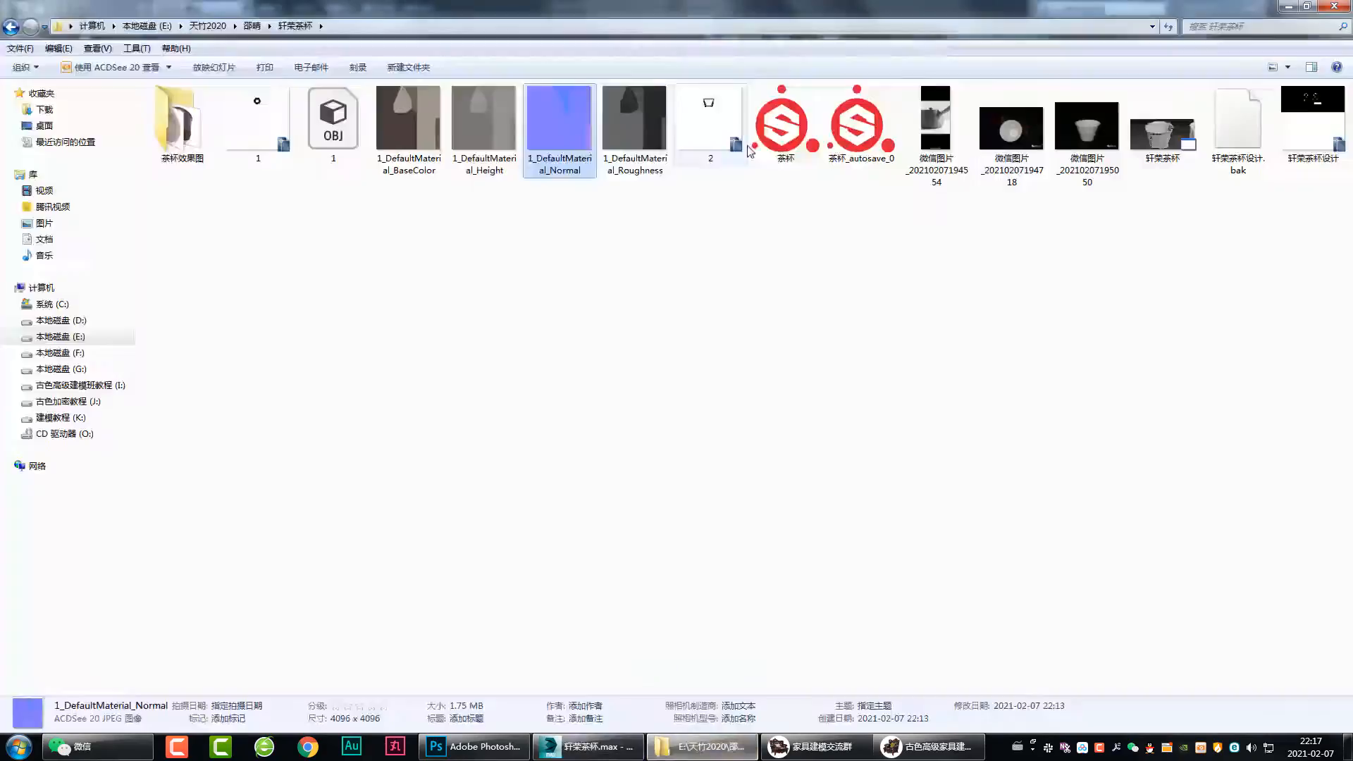
left_click_drag(641, 115, 653, 465)
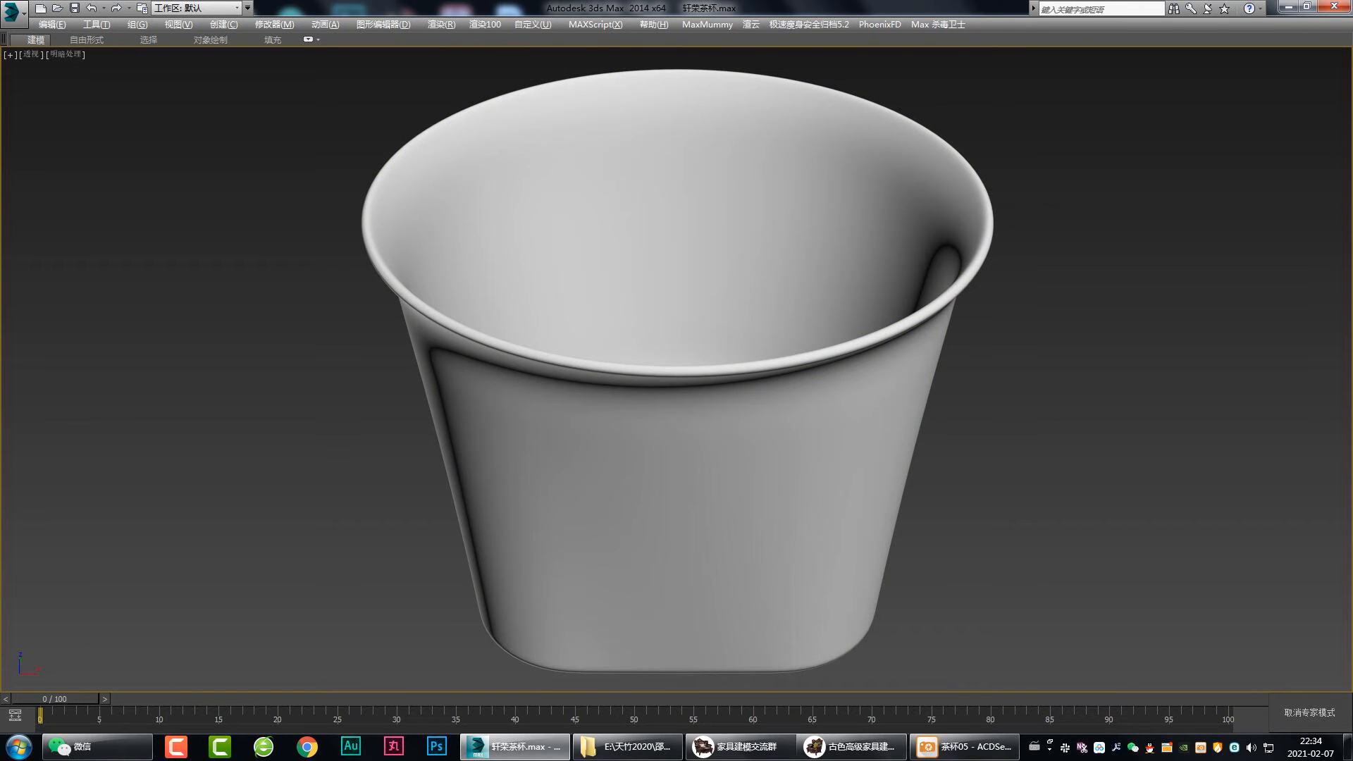
- Compare the untextured cup model with and without wireframe edges, looking into its interior
key("F4")
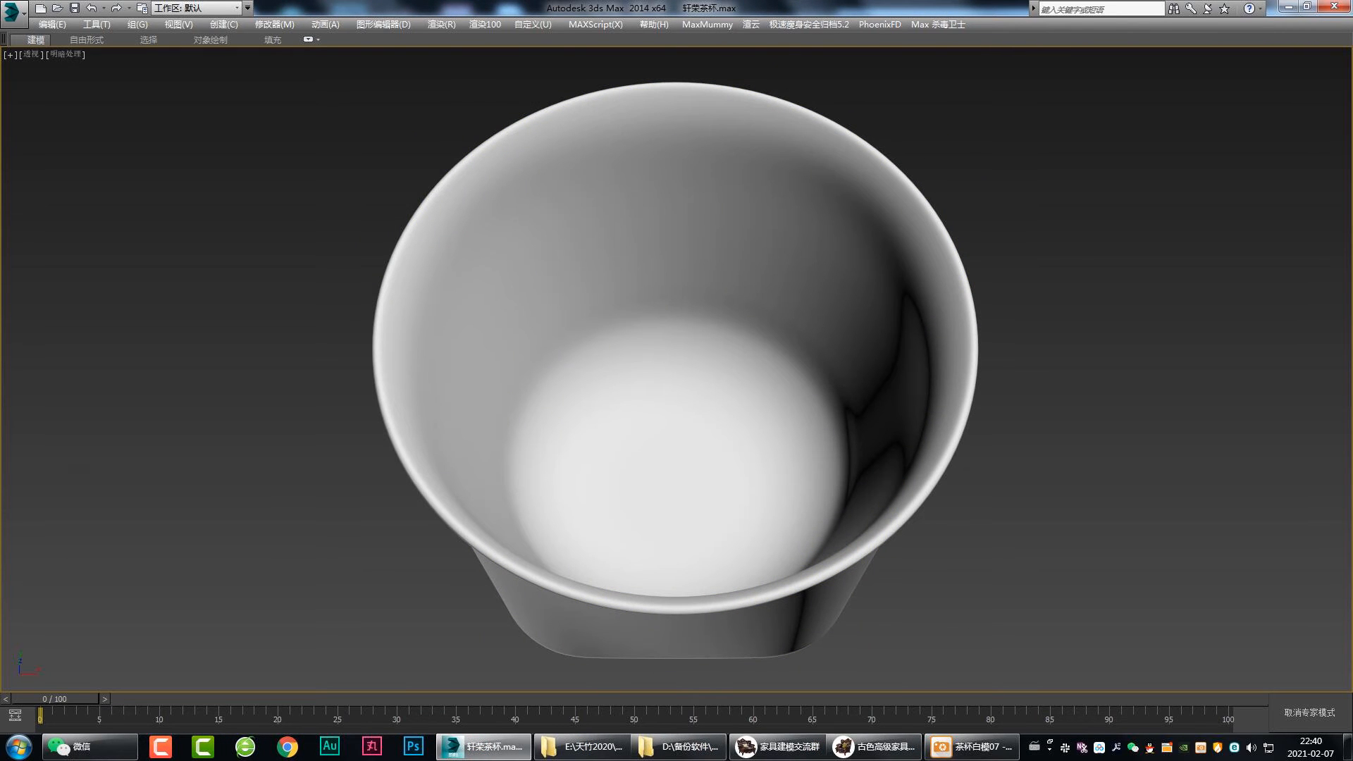
key("F4")
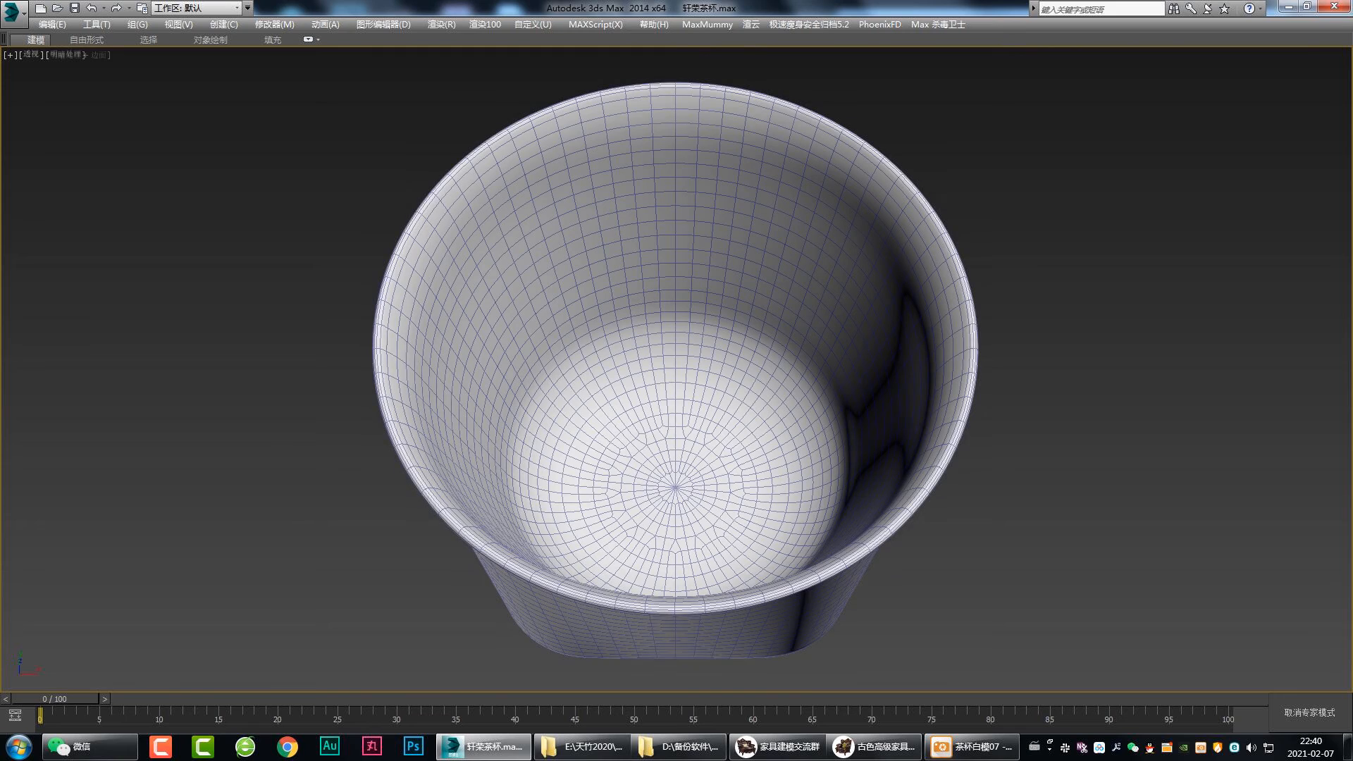